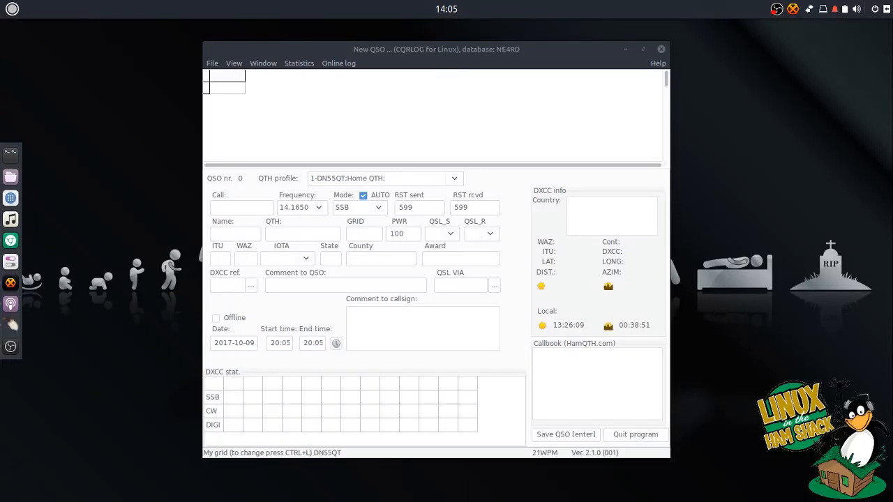
Open a terminal, run screenfetch to show the system information, and minimize the terminal
mouse_move(438, 52)
left_mouse_down()
mouse_move(424, 44)
mouse_move(430, 56)
left_mouse_up()
left_click(14, 157)
left_click_drag(248, 37, 421, 82)
left_click_drag(536, 322, 655, 410)
type("screenfetch")
key("Return")
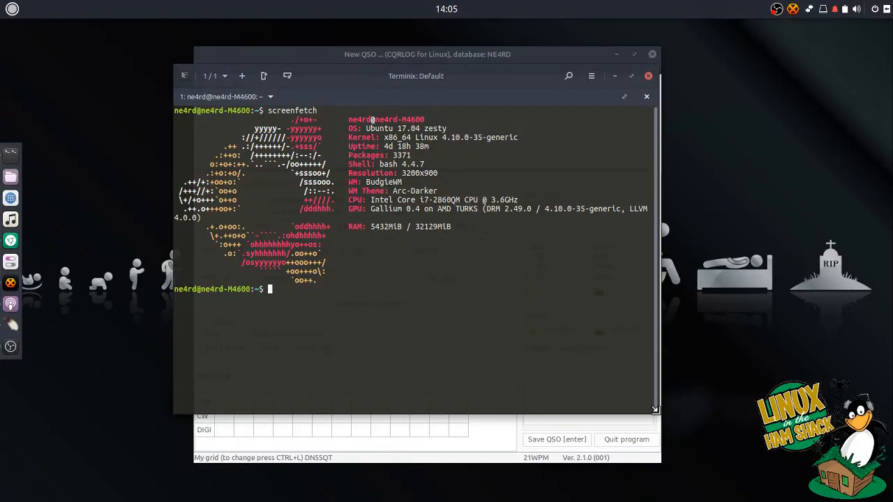
left_click(615, 76)
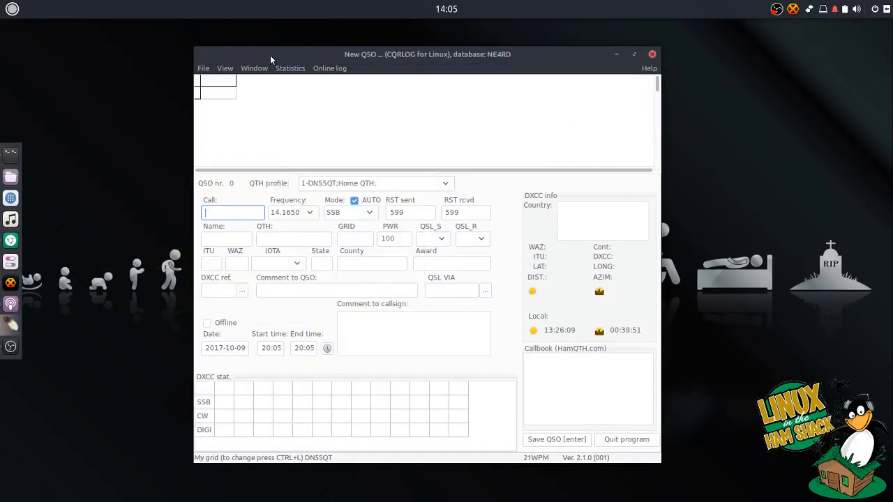
Show the QSO list from the New QSO window and move it clear of that window
left_click_drag(270, 55, 275, 53)
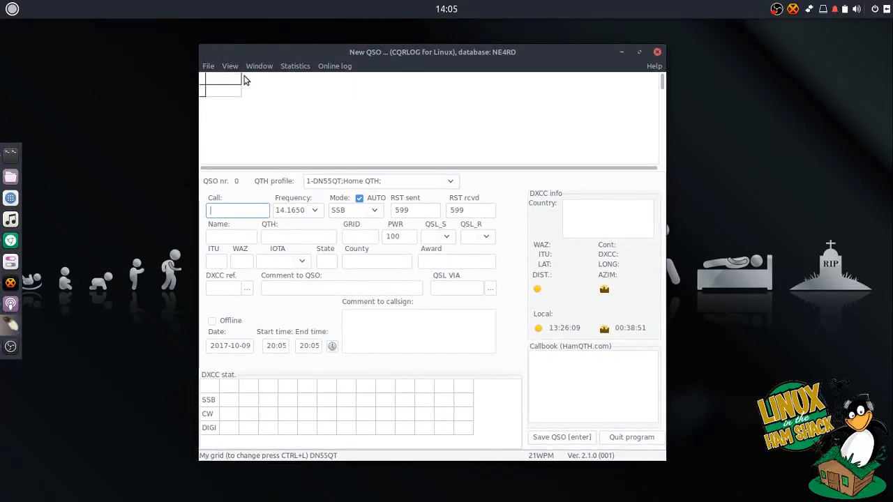
left_click_drag(432, 68, 430, 73)
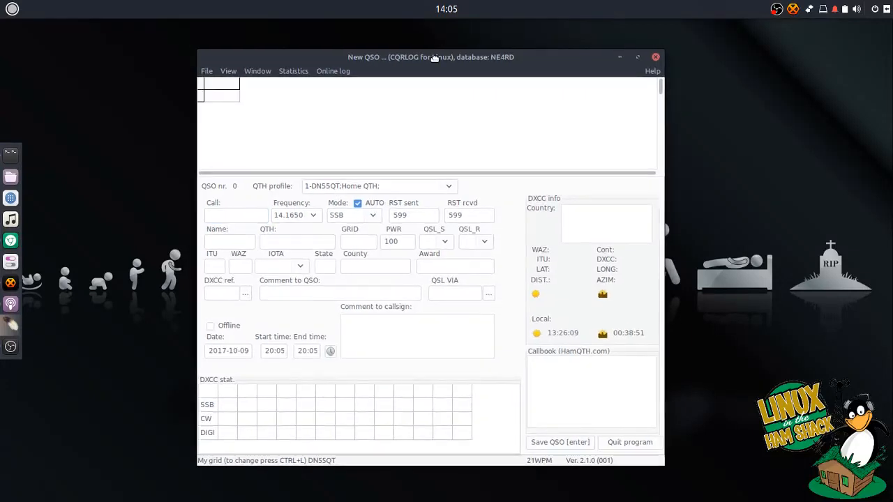
left_click(201, 75)
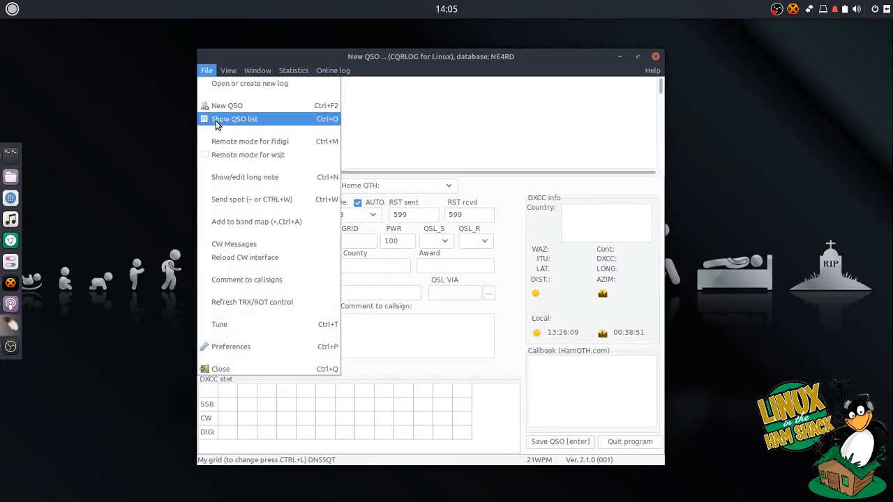
left_click(215, 122)
left_click_drag(328, 86, 408, 100)
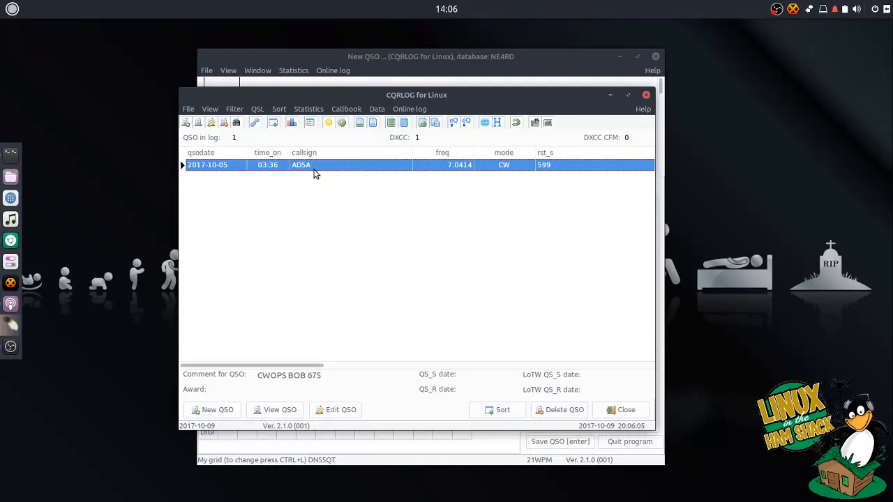
Start an ADIF import and open NE4RD_STANDARD.adi from the Downloads folder
left_click(188, 109)
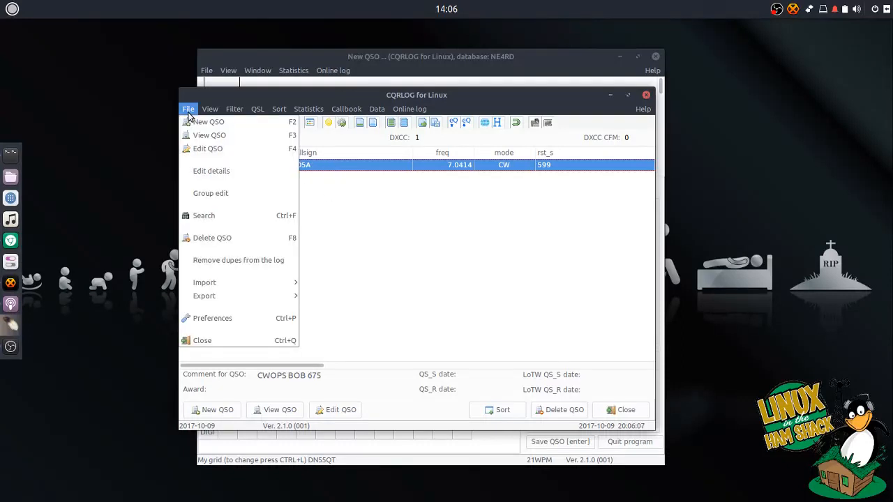
mouse_move(197, 289)
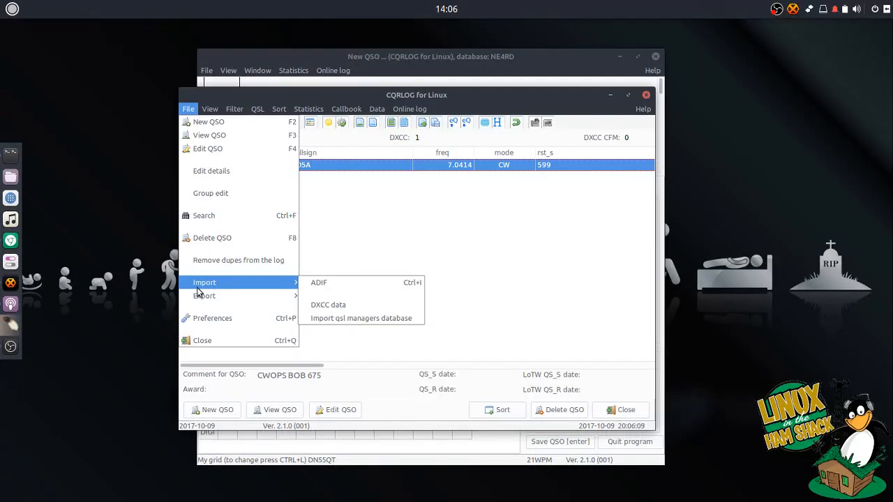
left_click(335, 286)
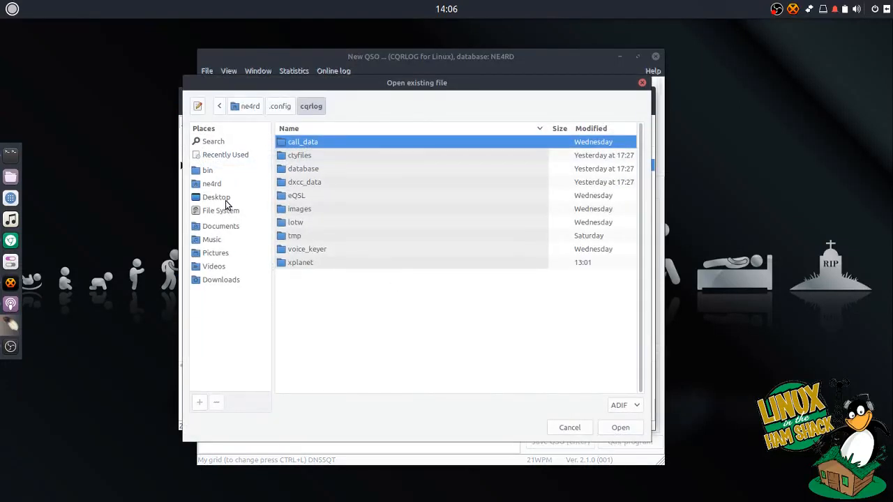
left_click(224, 279)
scroll(351, 194, "down", 5)
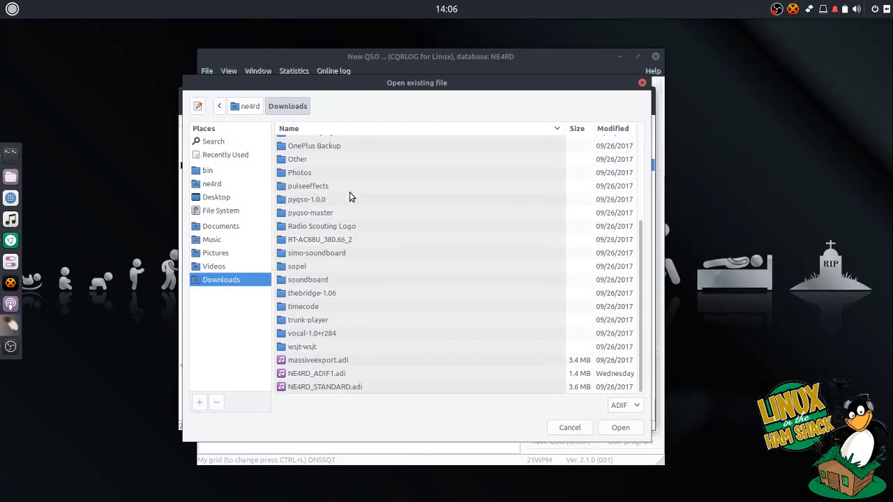
left_click(333, 373)
left_click(355, 388)
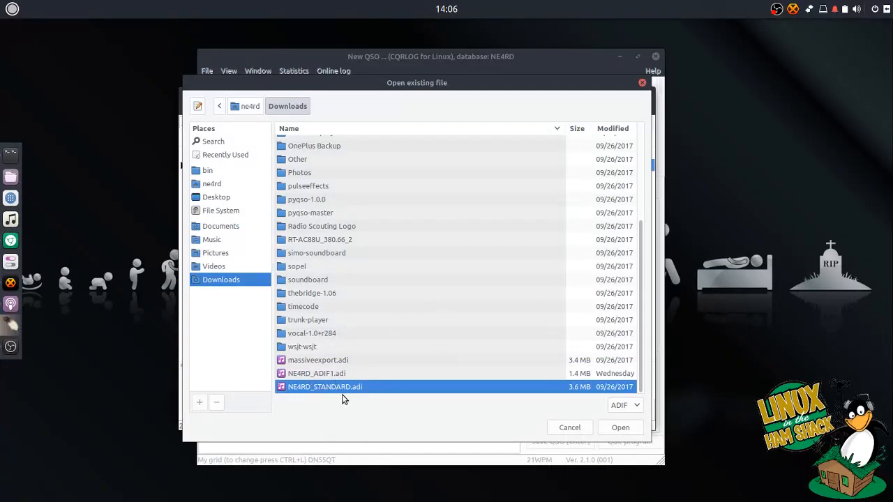
left_click(614, 428)
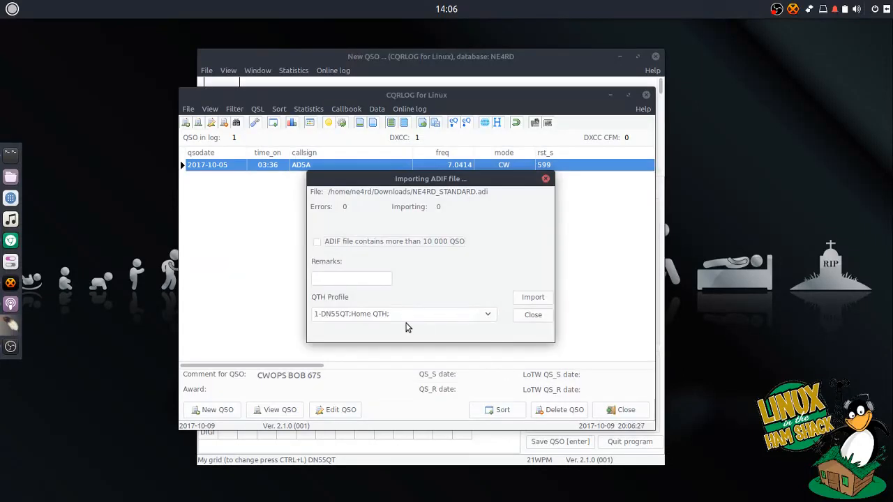
Import the ADIF file with the Home QTH profile and empty remarks, and close the import dialog
left_click(349, 280)
mouse_move(393, 181)
left_mouse_down()
mouse_move(374, 182)
mouse_move(386, 175)
left_mouse_up()
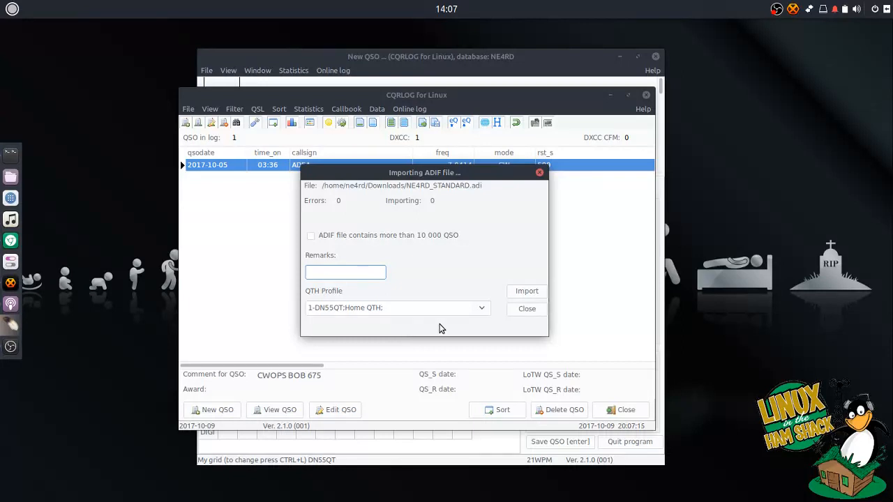
left_click(516, 295)
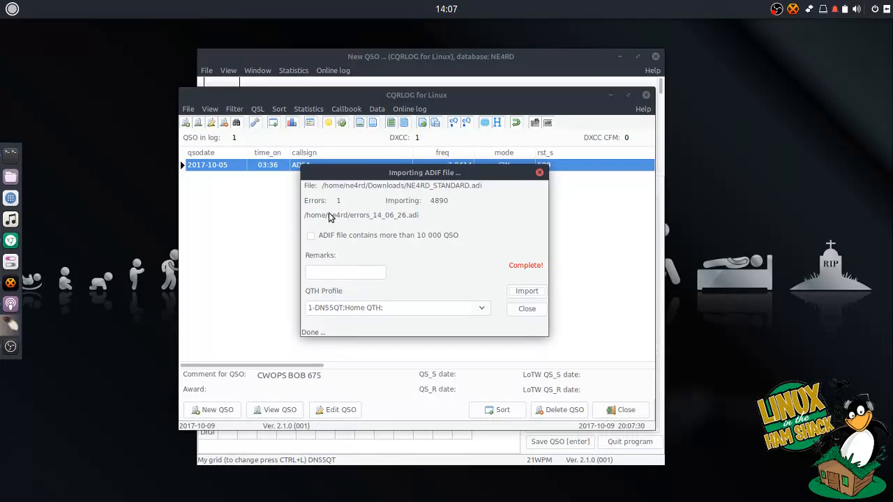
left_click(524, 312)
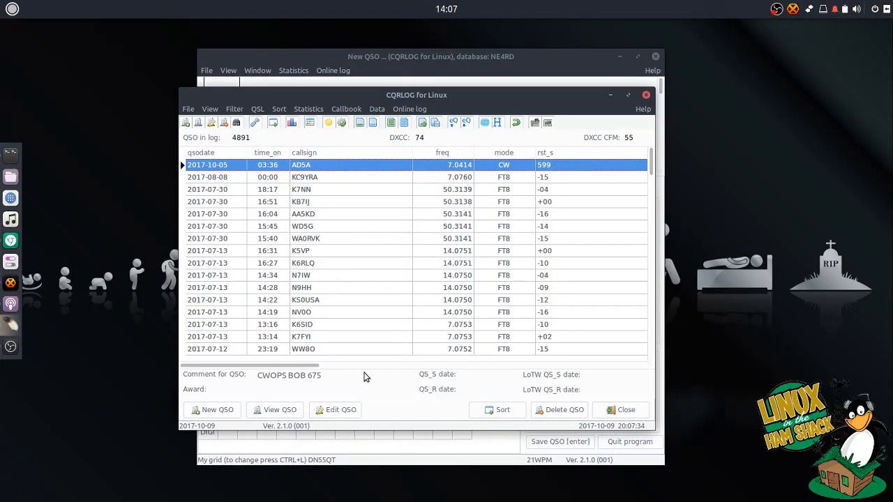
Look through the imported contacts in the QSO list, checking their dates, callsigns, frequencies and modes
scroll(491, 232, "down", 19)
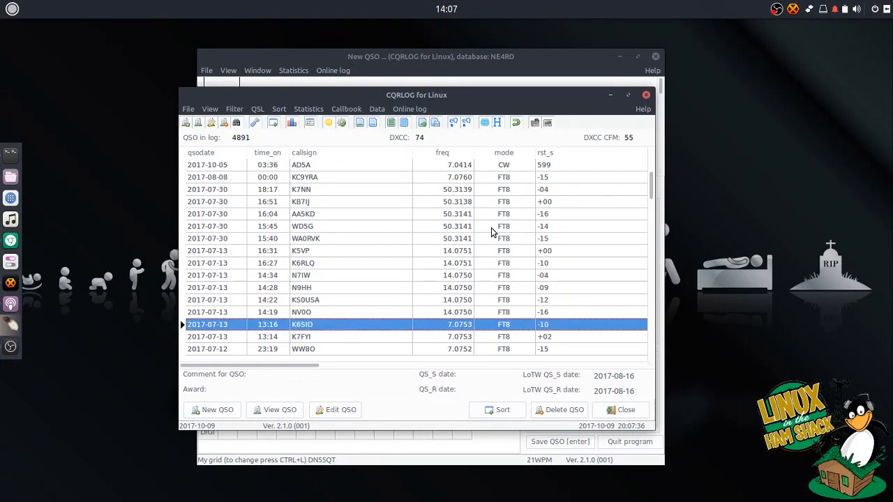
scroll(491, 244, "up", 14)
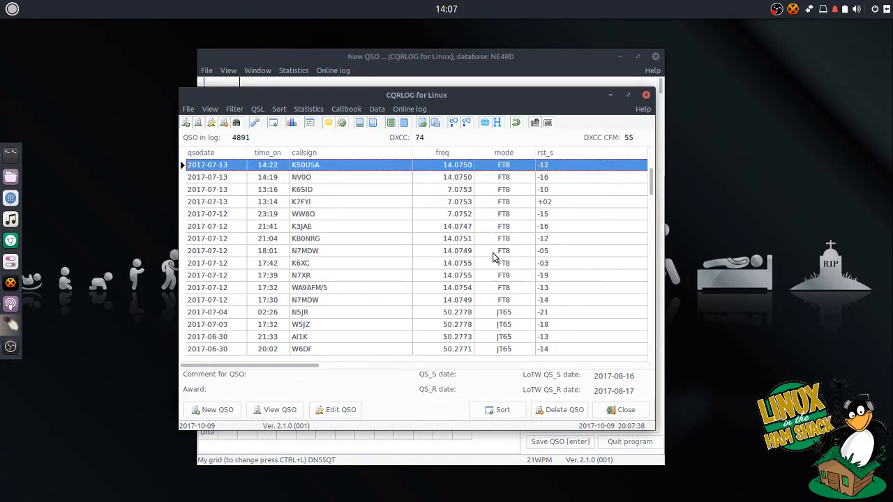
scroll(506, 237, "up", 5)
key("Down")
key("Down")
key("Down")
key("Down")
key("Down")
key("Down")
key("Down")
key("Down")
key("Down")
key("Down")
key("Down")
key("Down")
key("Down")
key("Down")
key("Down")
key("Down")
key("Down")
key("Down")
key("Down")
key("Down")
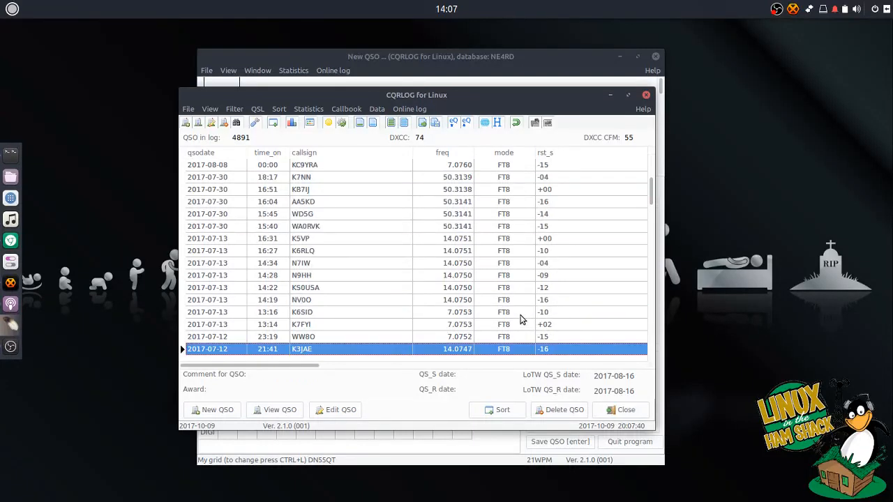
key("Down")
key("Down")
key("Down")
key("Down")
key("Down")
key("Down")
key("Down")
key("Down")
key("Down")
key("Down")
key("Down")
key("Down")
key("Down")
key("Down")
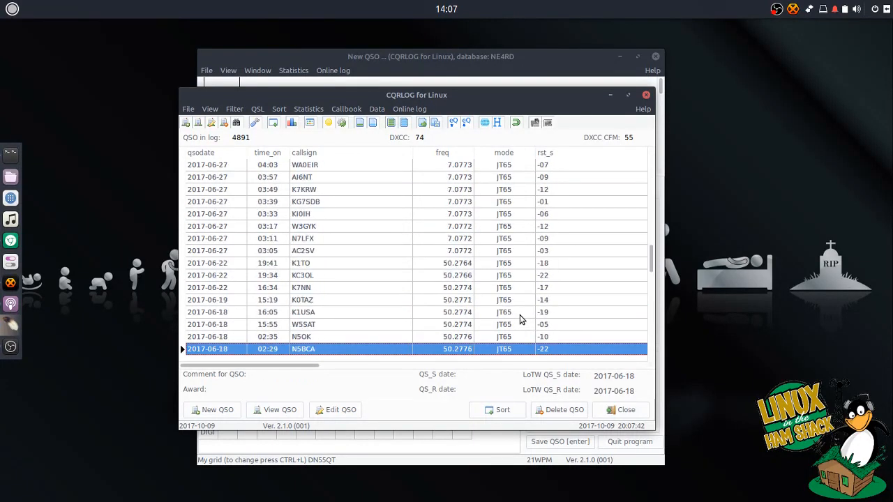
key("Up")
key("Up")
key("Up")
key("Up")
key("Up")
key("Up")
key("Up")
key("Up")
key("Up")
key("Up")
key("Up")
key("Up")
key("Up")
key("Up")
key("Up")
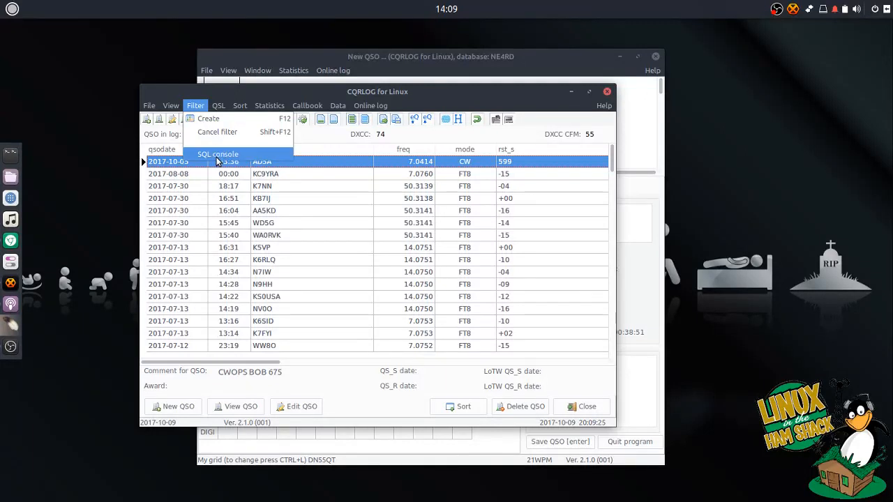
Open an enlarged SQL console and run the query "select * from view_cqrlog_main_by_qsodate LIMIT 500 OFFSET 0"
left_click(224, 157)
left_click_drag(433, 185, 414, 165)
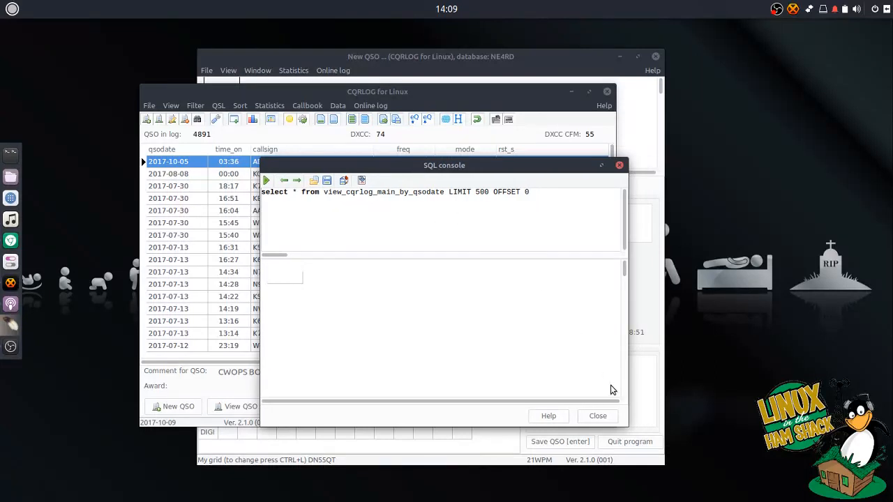
left_click_drag(626, 425, 723, 444)
left_click(596, 193)
left_click(266, 181)
left_click_drag(496, 171, 546, 275)
left_click_drag(441, 267, 447, 126)
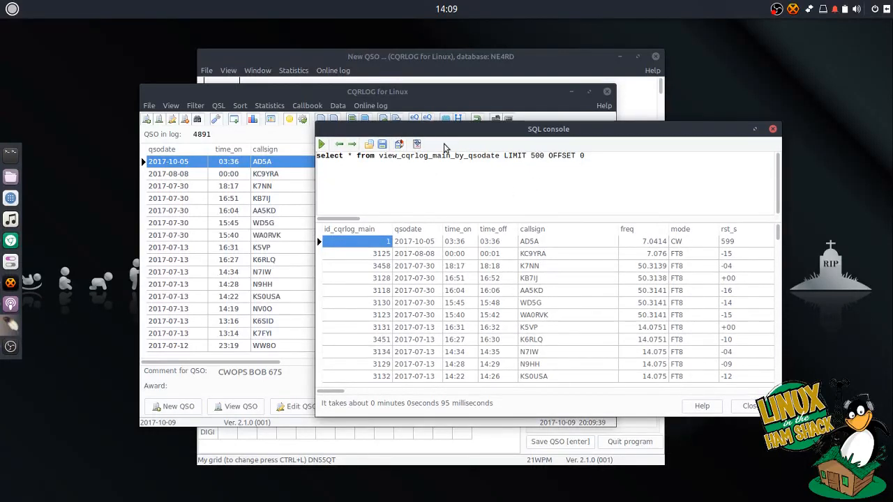
Browse the rows of the query result and its LoTW and QSL columns
scroll(426, 319, "down", 8)
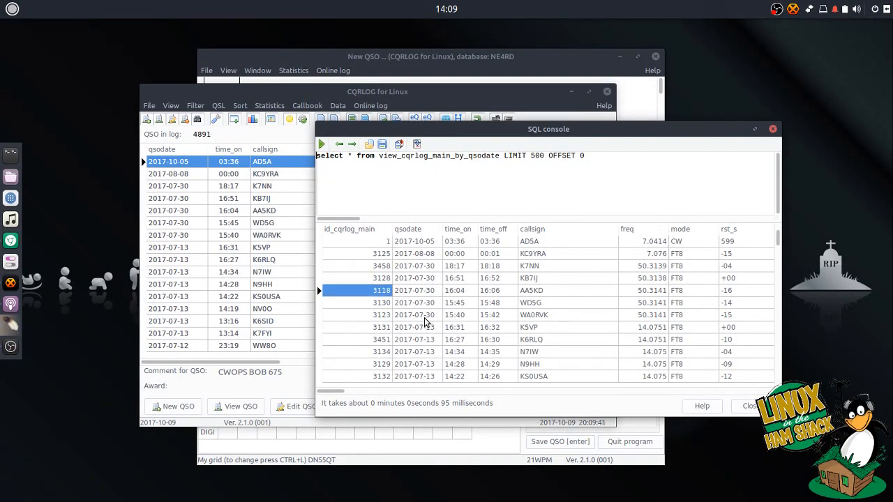
scroll(425, 319, "down", 20)
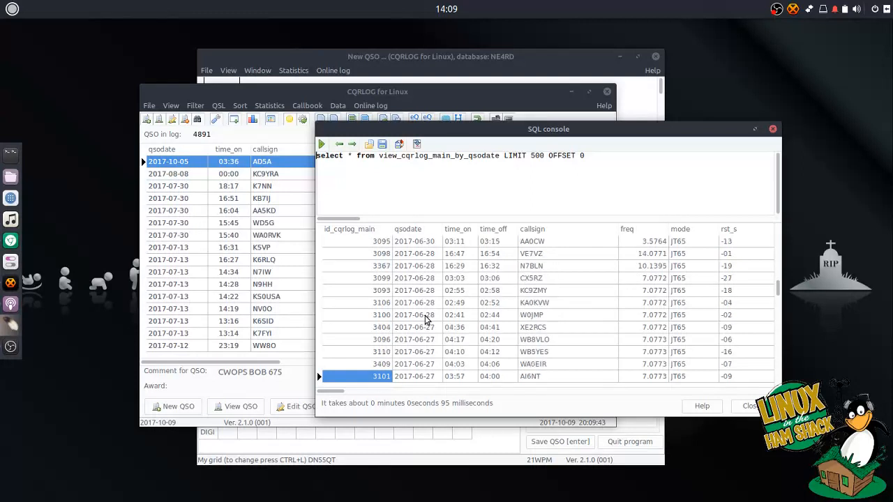
scroll(425, 318, "up", 20)
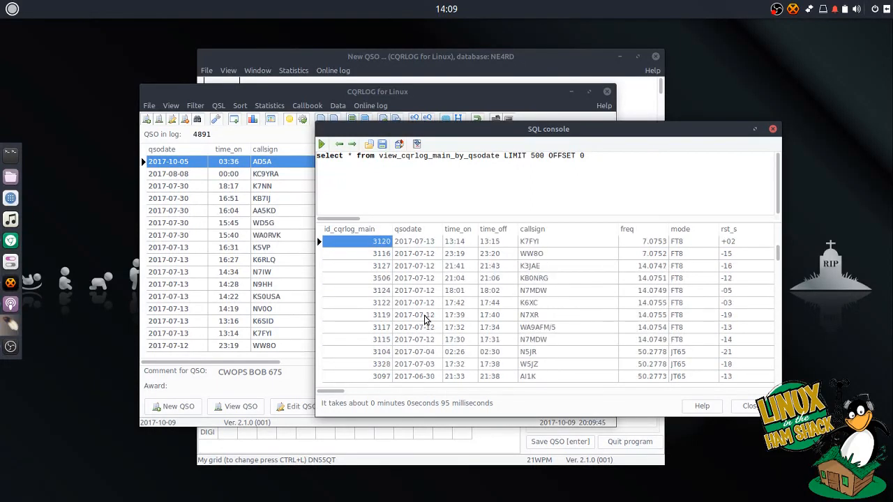
left_click_drag(336, 391, 582, 394)
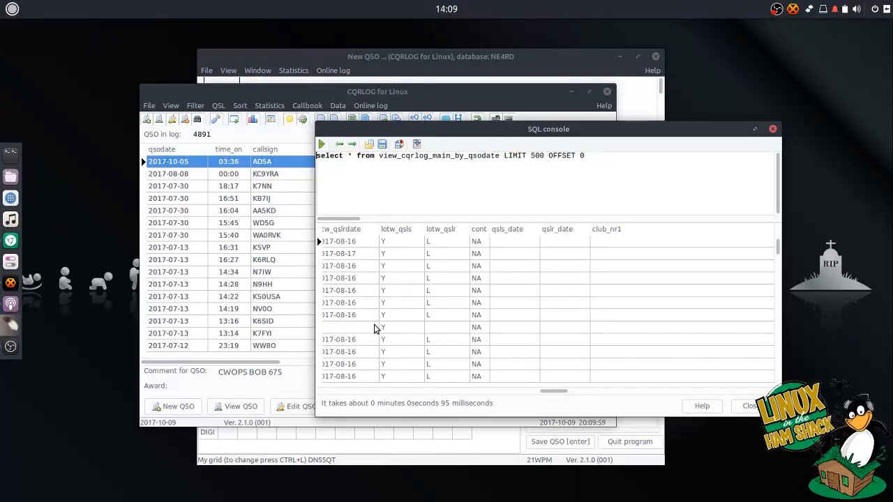
scroll(400, 327, "down", 5)
scroll(400, 327, "up", 5)
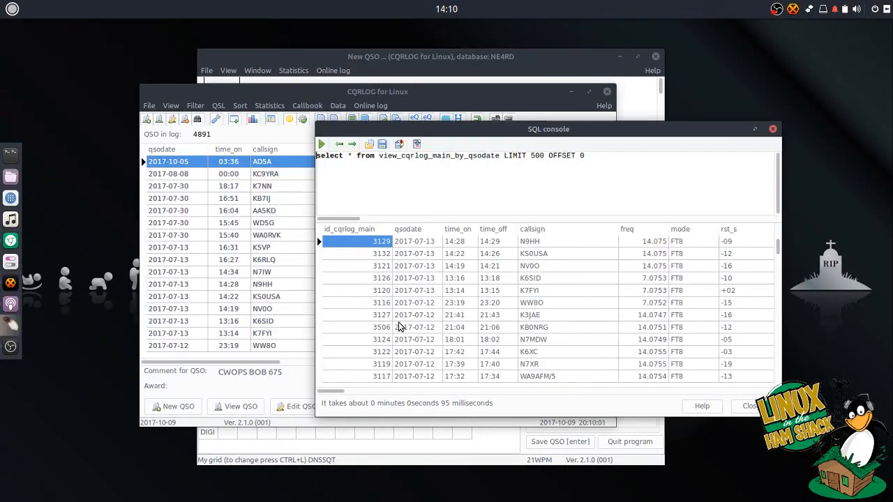
left_click(399, 322)
key("Up")
key("Right")
key("Right")
key("Right")
key("Right")
key("Right")
key("Right")
key("Right")
key("Right")
key("Right")
key("Right")
key("Right")
key("Right")
key("Right")
key("Right")
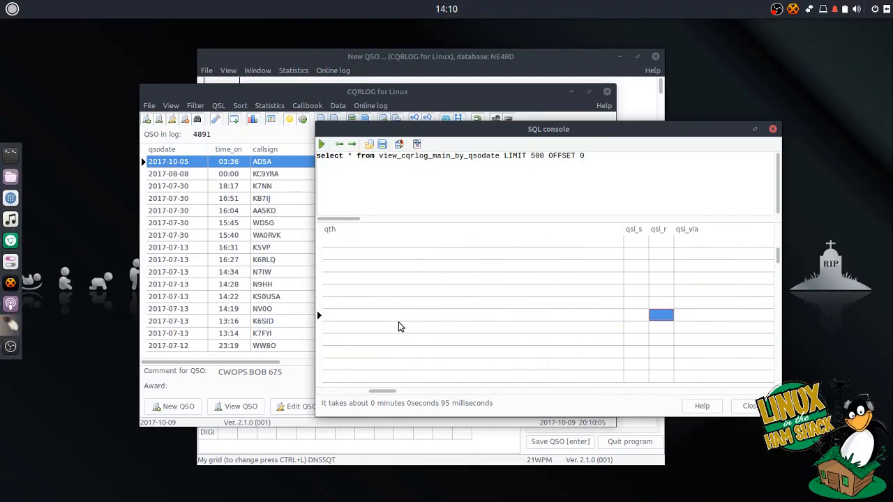
key("Right")
key("Right")
key("Right")
key("Right")
key("Right")
key("Right")
key("Right")
key("Right")
key("Right")
key("Right")
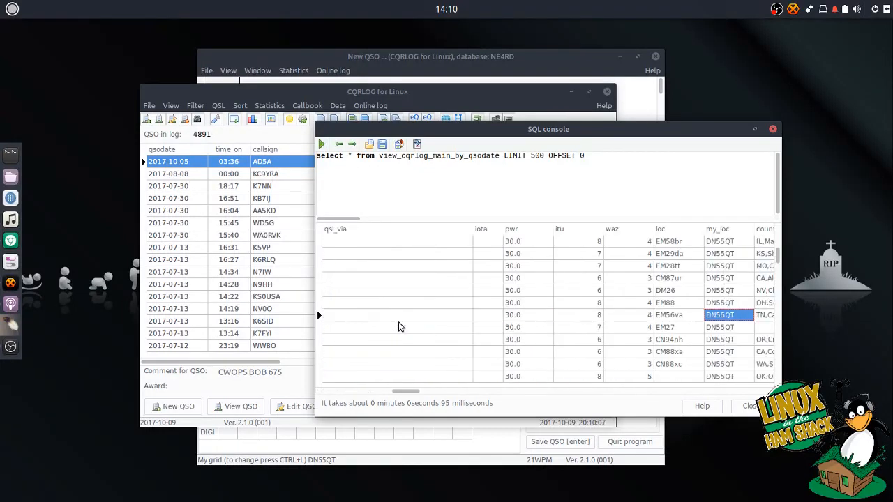
key("Right")
key("Right")
key("Right")
key("Right")
key("Right")
key("Right")
key("Right")
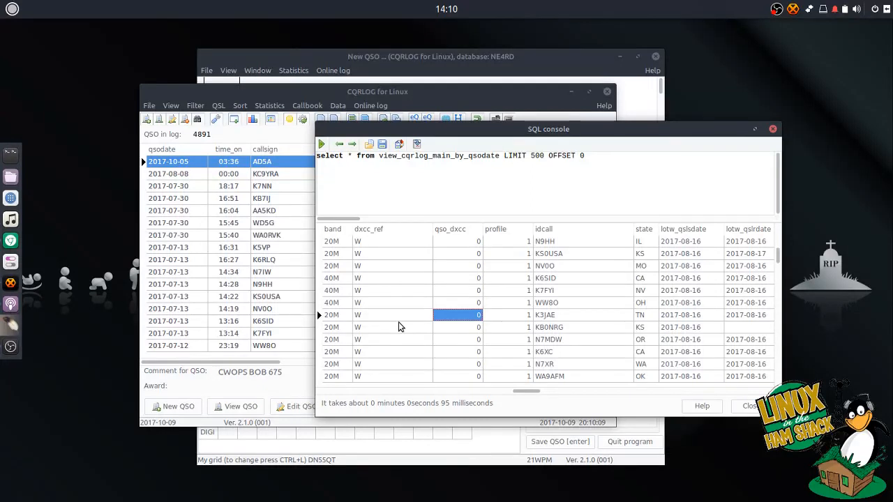
key("Right")
key("Right")
Compare the LoTW sent and received values of the contacts down the query result
key("Left")
key("Left")
key("Up")
key("Up")
key("Up")
key("Up")
key("Up")
key("Up")
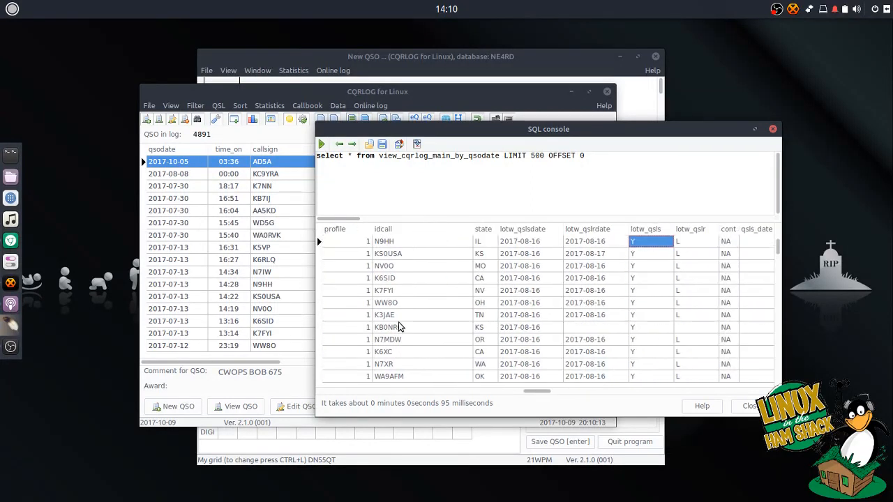
key("Down")
key("Down")
key("Down")
key("Down")
key("Down")
key("Down")
key("Down")
key("Down")
key("Down")
key("Down")
key("Down")
key("Down")
key("Down")
key("Down")
key("Down")
key("Down")
key("Down")
key("Down")
key("Down")
key("Down")
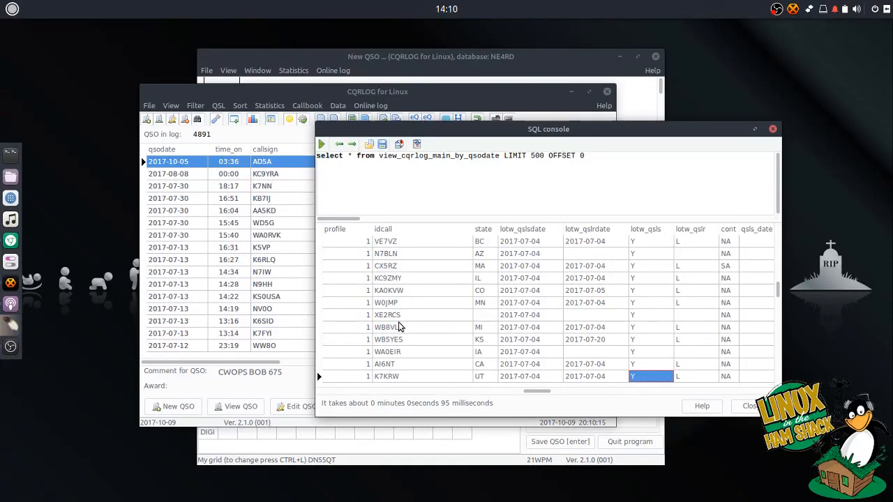
Look down the LoTW sent column to the older contacts and return to the first record of the query result
key("Down")
key("Down")
key("Down")
key("Down")
key("Down")
key("Down")
key("Down")
key("Down")
key("Down")
key("Down")
key("Down")
key("Down")
key("Down")
key("Down")
key("Down")
key("Down")
key("Down")
key("Down")
key("Down")
key("Down")
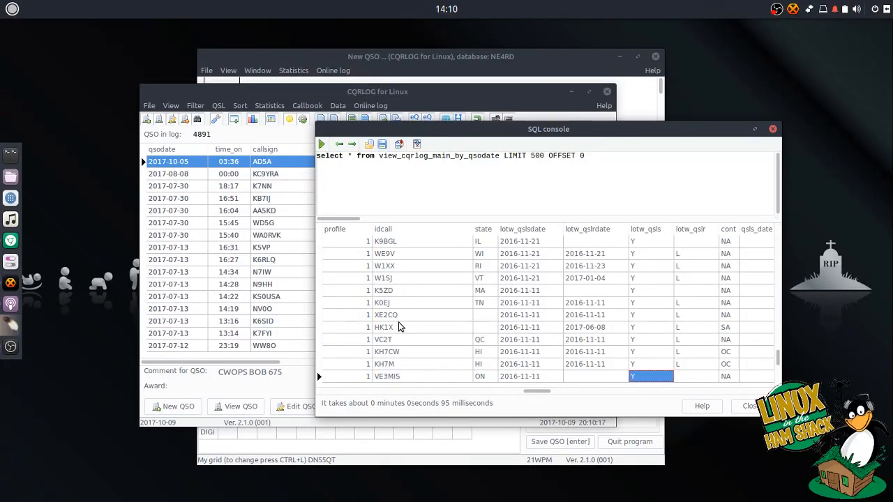
key("Page_Up")
key("Page_Up")
key("Page_Up")
key("Page_Up")
key("Page_Up")
key("Page_Up")
key("Page_Up")
key("Page_Up")
key("Page_Up")
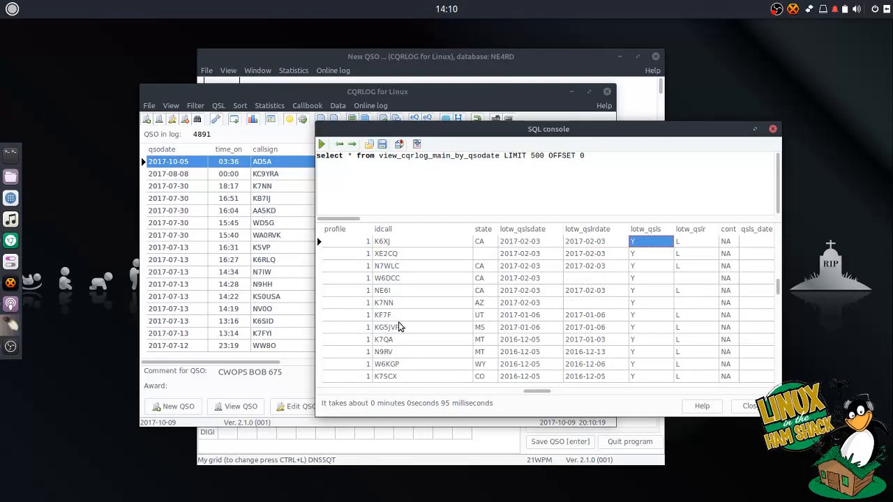
key("Page_Up")
key("Page_Up")
key("Page_Up")
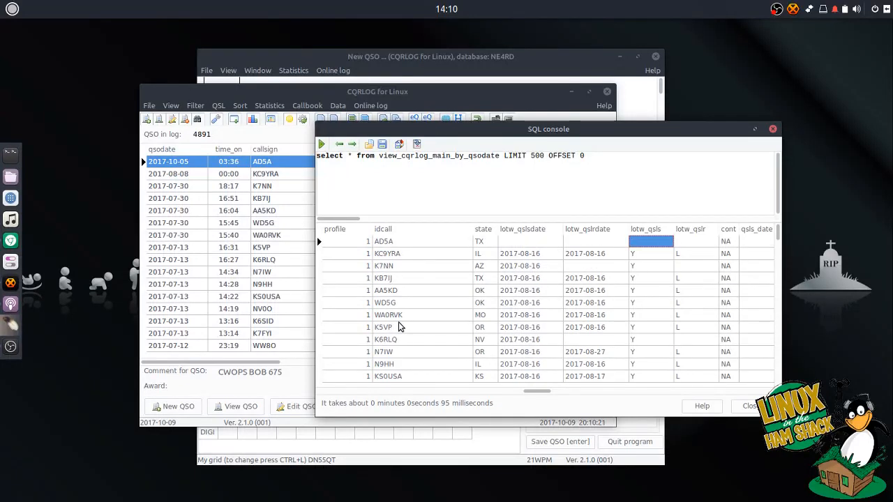
key("Right")
key("Right")
key("Left")
key("Right")
key("Down")
key("Left")
key("Left")
key("Right")
key("Right")
key("Right")
key("Right")
key("Right")
key("Right")
key("Right")
key("Right")
key("Right")
key("Right")
key("Right")
key("Right")
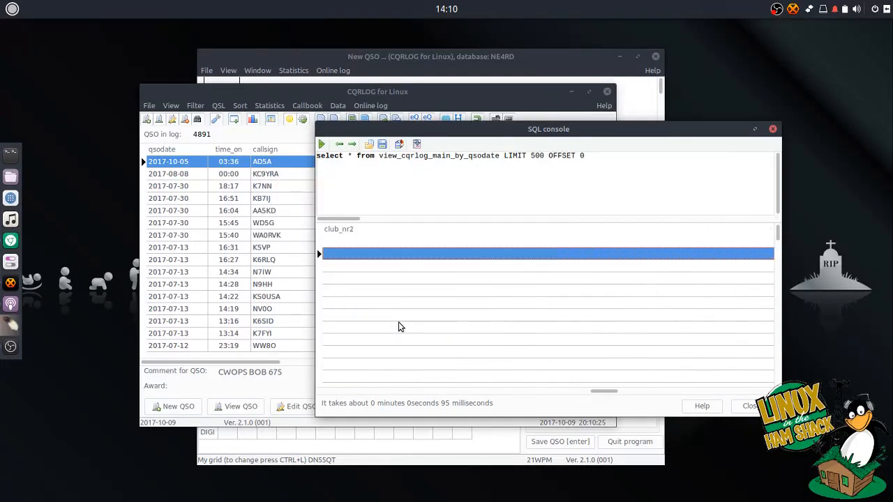
key("Right")
key("Right")
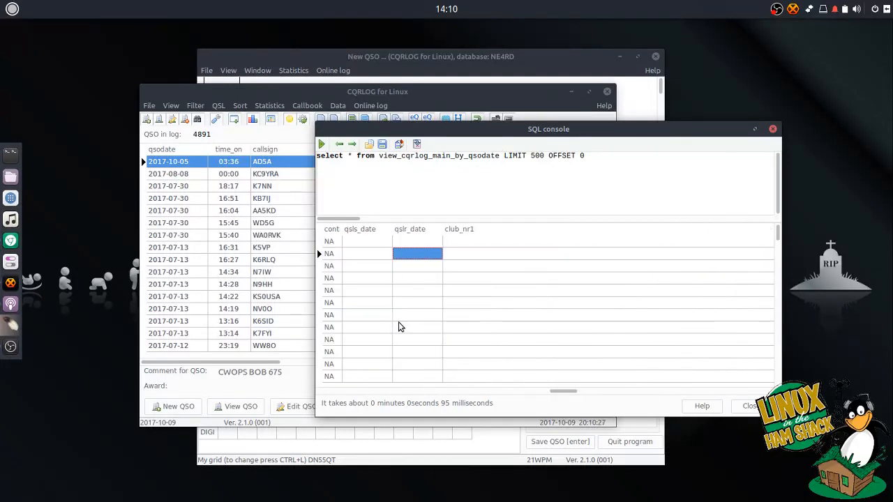
key("Right")
key("Right")
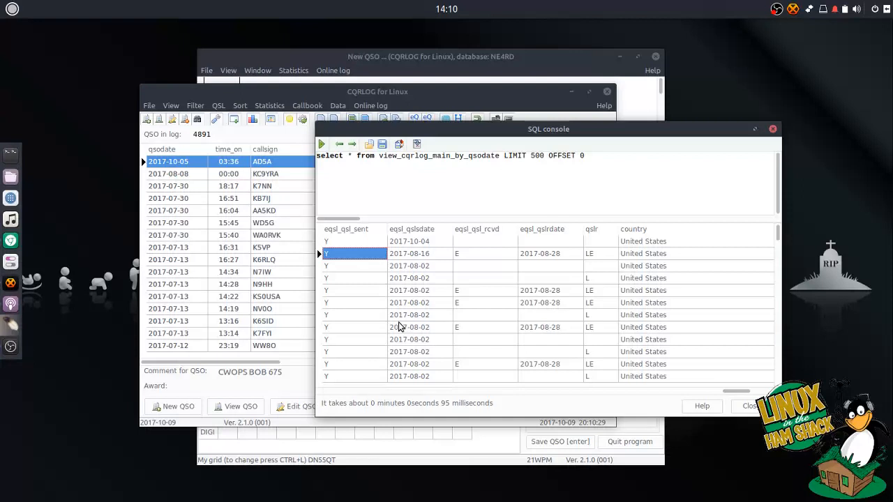
Review the eQSL sent and received columns from the newest contact down to the November 2016 contacts
key("Up")
key("Down")
key("Up")
key("Down")
key("Up")
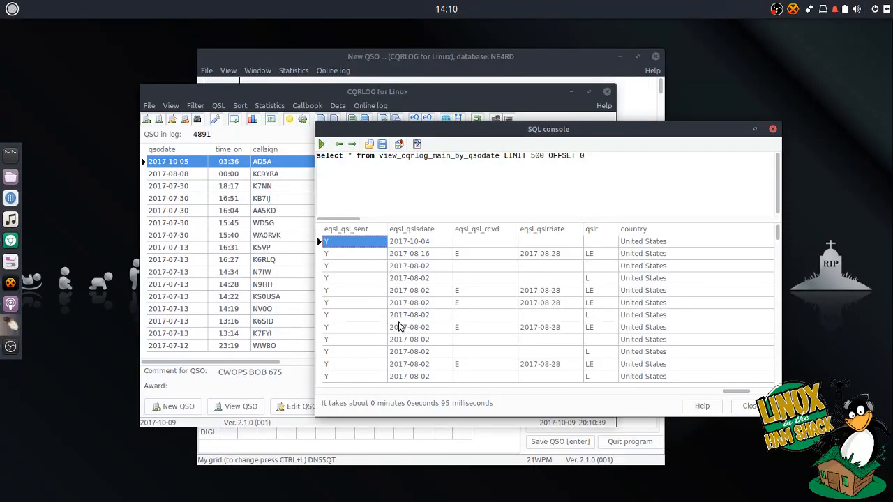
key("Down")
key("Down")
key("Down")
key("Page_Down")
key("Page_Down")
key("Page_Down")
key("Page_Down")
key("Page_Down")
key("Page_Down")
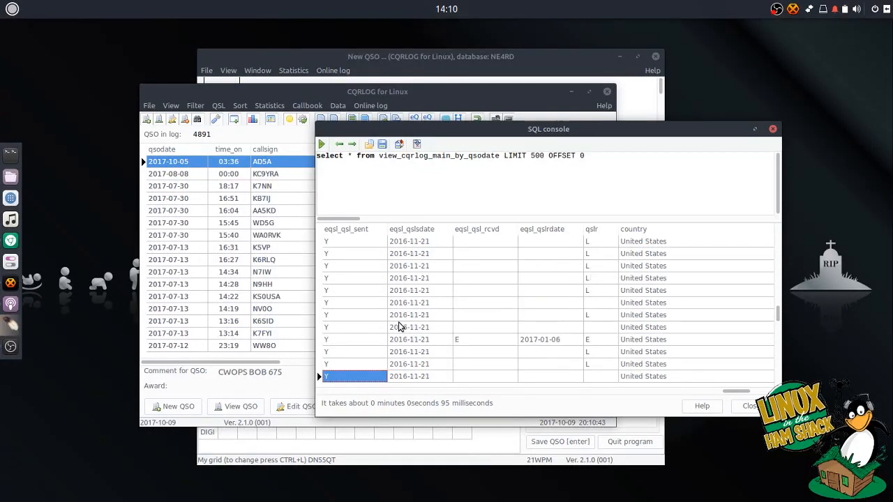
Go back across the columns to the LoTW fields and check the sent flags of the November 2016 contacts
key("Up")
key("Up")
key("Up")
key("Left")
key("Left")
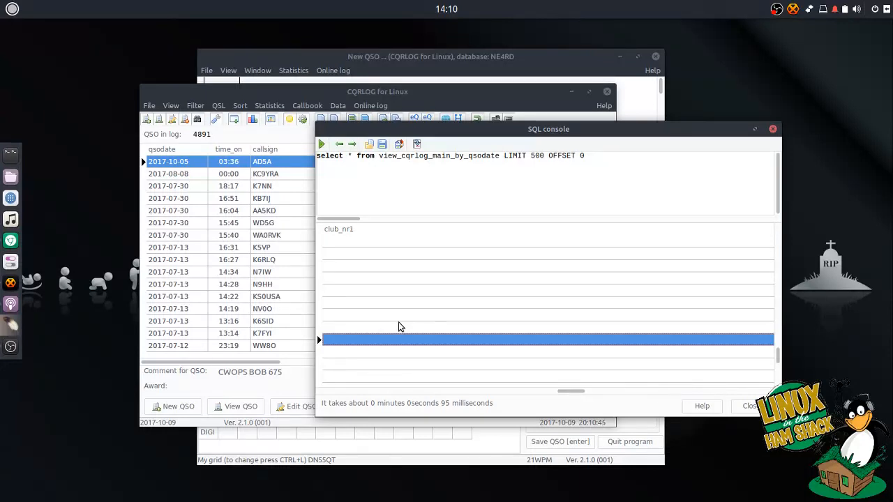
key("Left")
key("Left")
key("Left")
key("Left")
key("Left")
key("Left")
key("Left")
key("Left")
key("Left")
key("Left")
key("Right")
key("Up")
key("Up")
key("Up")
key("Right")
key("Up")
key("Up")
key("Up")
key("Up")
key("Up")
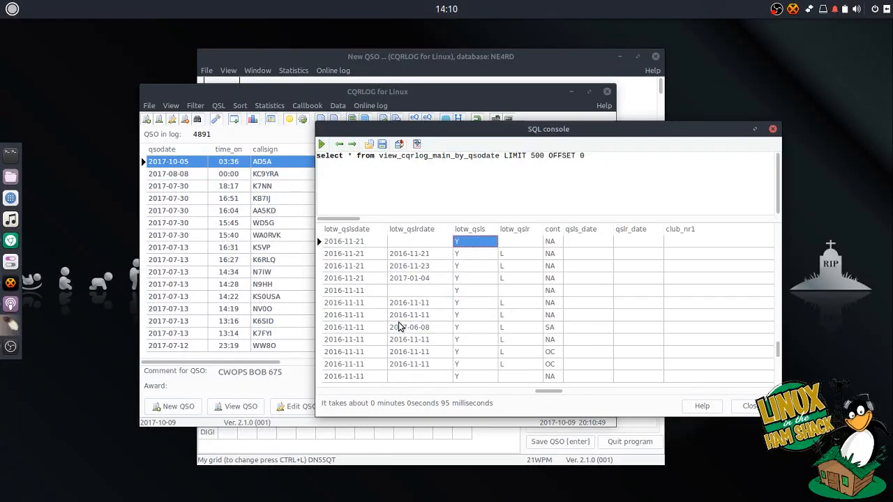
key("Down")
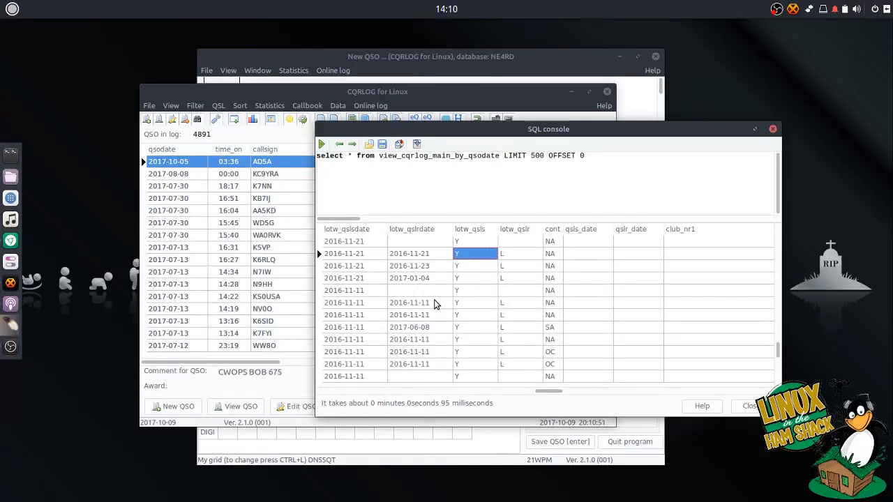
key("Up")
key("Up")
key("Up")
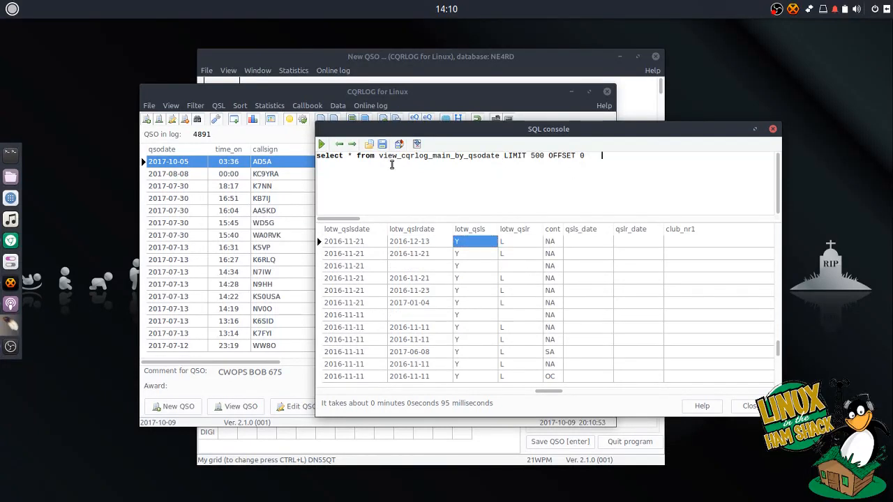
Replace the asterisk in the query with "lotw_qsls" and run it
double_click(354, 156)
key("BackSpace")
type("lot")
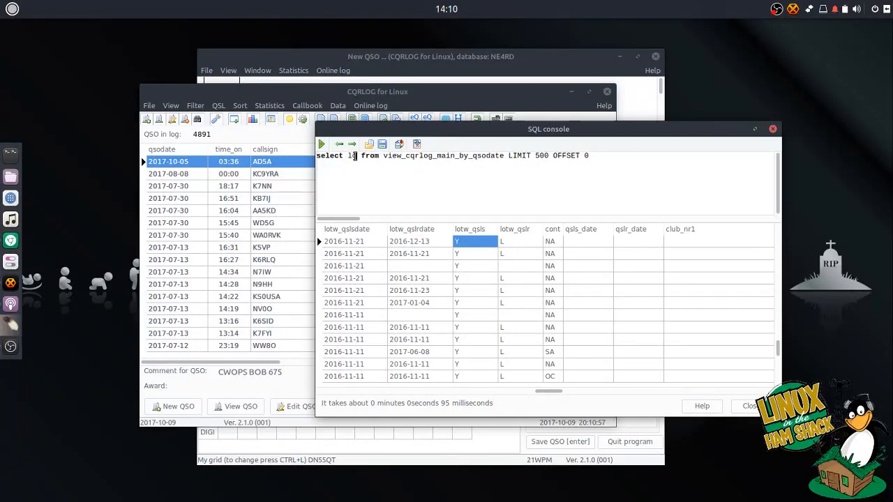
type("w")
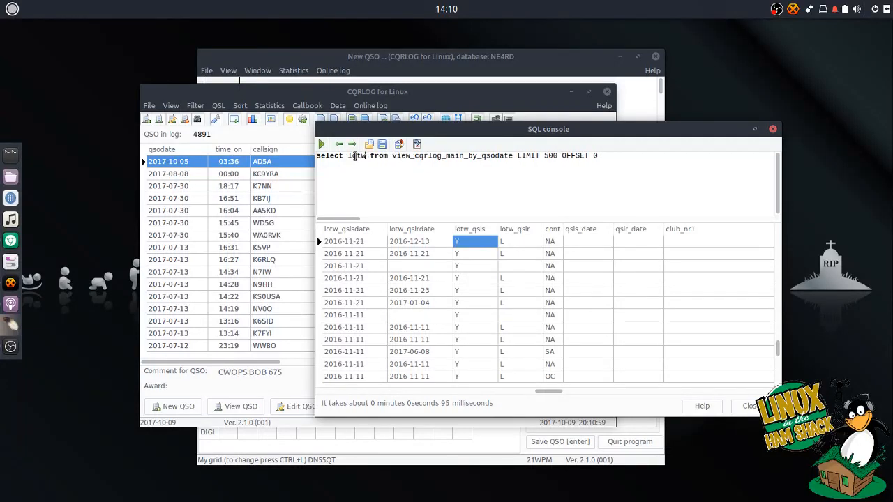
type("_qsls")
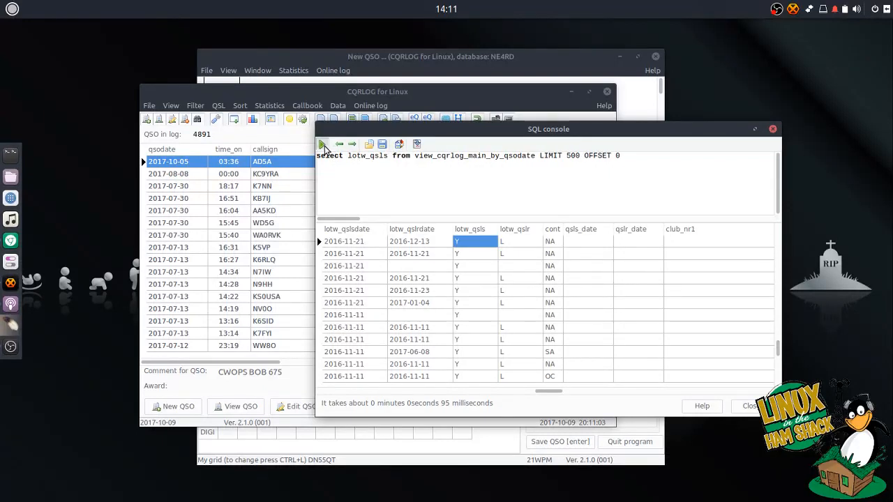
left_click(321, 145)
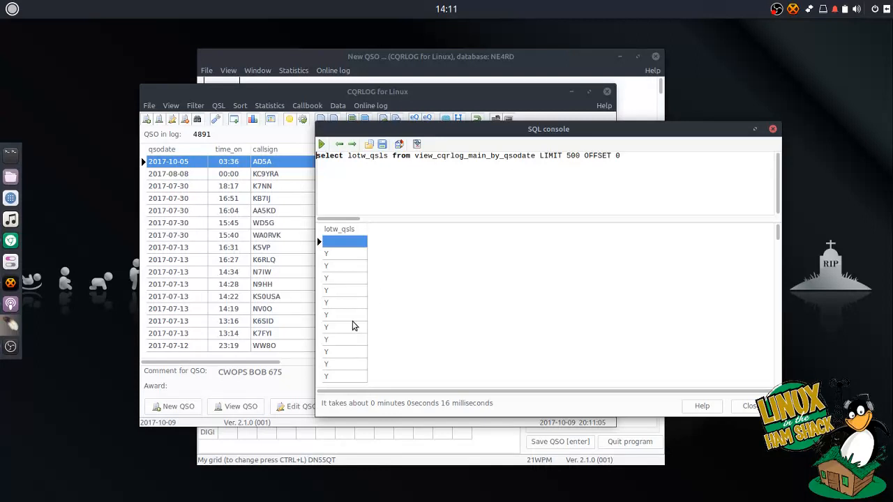
Replace "select lotw_qsls from view_cqrlog_main_by_qsodate" in the SQL statement with "update"
left_click(348, 157)
left_click_drag(346, 156, 316, 154)
type("upda")
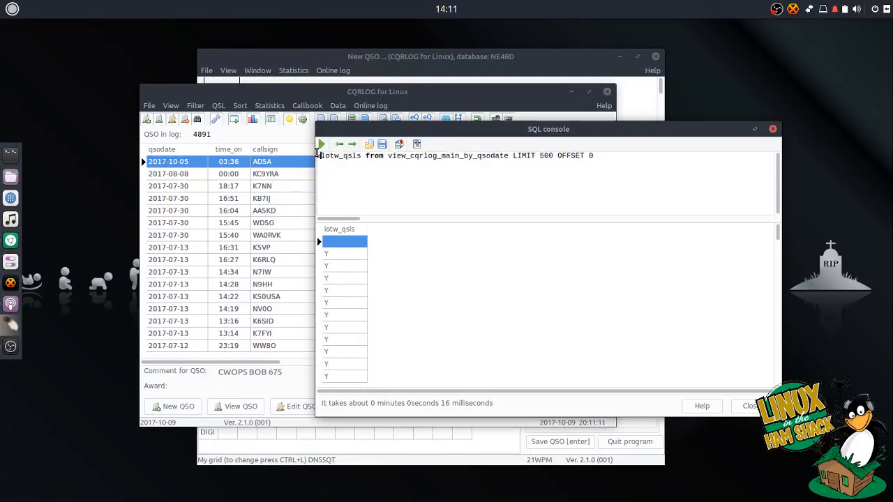
type("te")
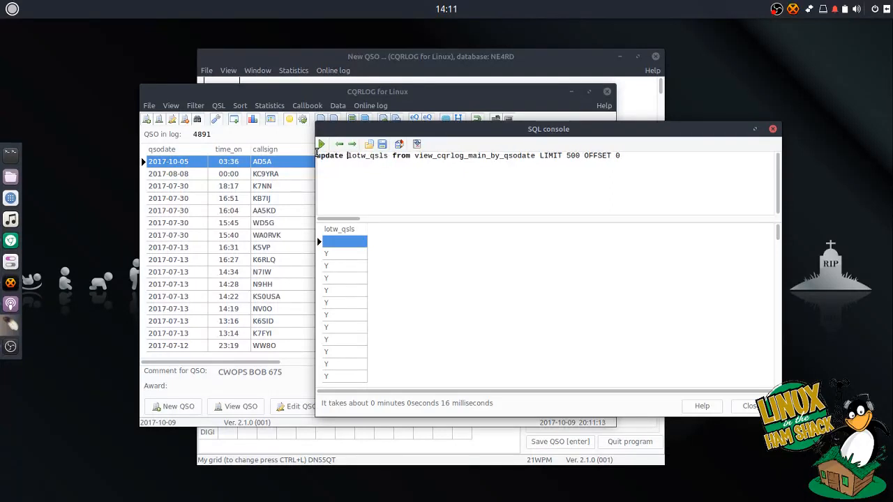
key("Delete")
key("Delete")
key("Delete")
key("Delete")
key("Delete")
key("Delete")
key("Delete")
key("Delete")
key("Delete")
key("Delete")
key("Delete")
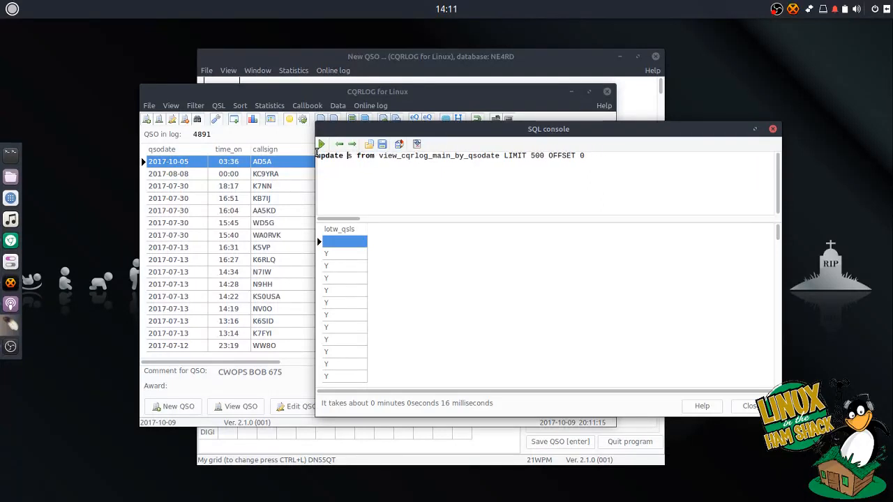
key("Delete")
key("Delete")
key("Delete")
key("Delete")
key("Delete")
key("Delete")
key("Delete")
key("Delete")
key("Delete")
key("Delete")
key("Delete")
key("Delete")
key("Delete")
key("Delete")
key("Delete")
key("Delete")
key("Delete")
key("Delete")
key("Delete")
key("Delete")
key("Delete")
key("Delete")
key("Delete")
key("Delete")
Complete the statement as "update cqrlog_main set lotw_qsls = 'Y'" and remove the LIMIT and OFFSET clause
type("cqrlog_main set low")
key("BackSpace")
type("tw")
type("_sql")
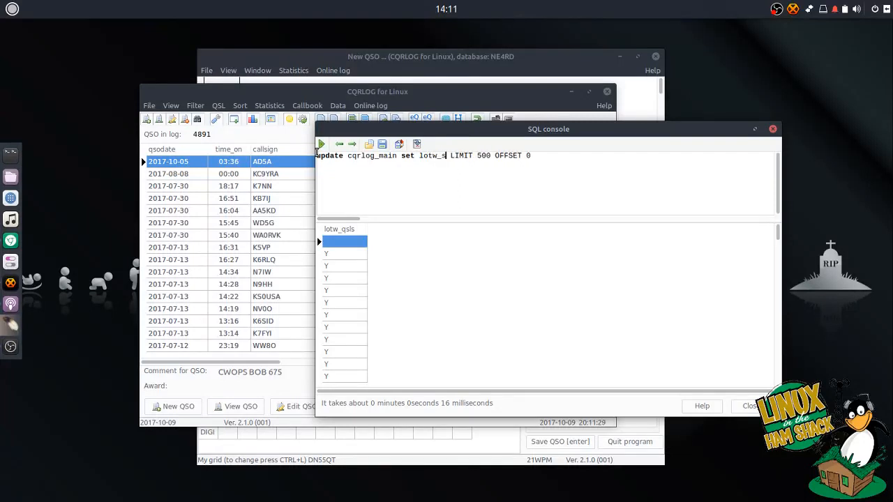
key("BackSpace")
key("BackSpace")
key("BackSpace")
type("ql")
key("BackSpace")
type("sls")
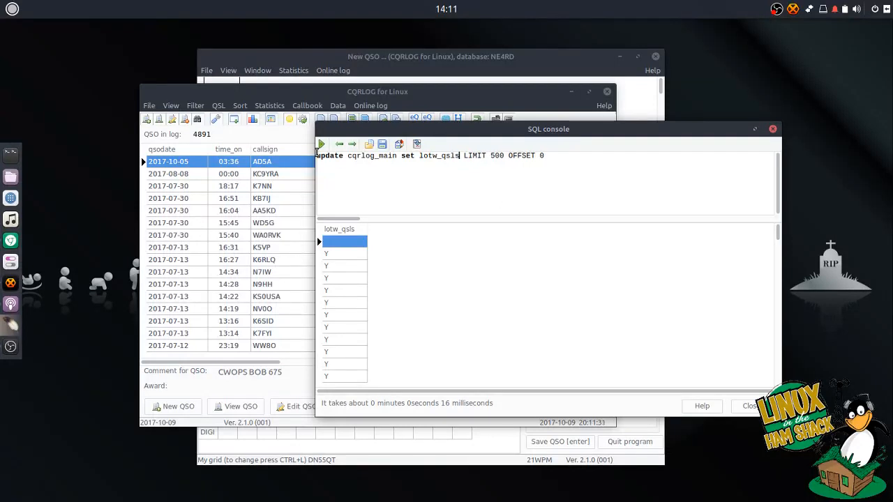
type(" = 'Y")
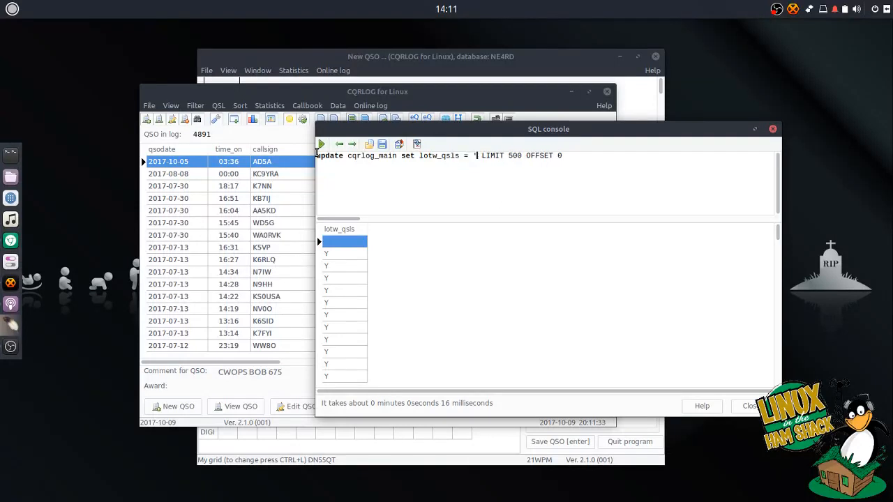
type("'")
key("shift+End")
key("Delete")
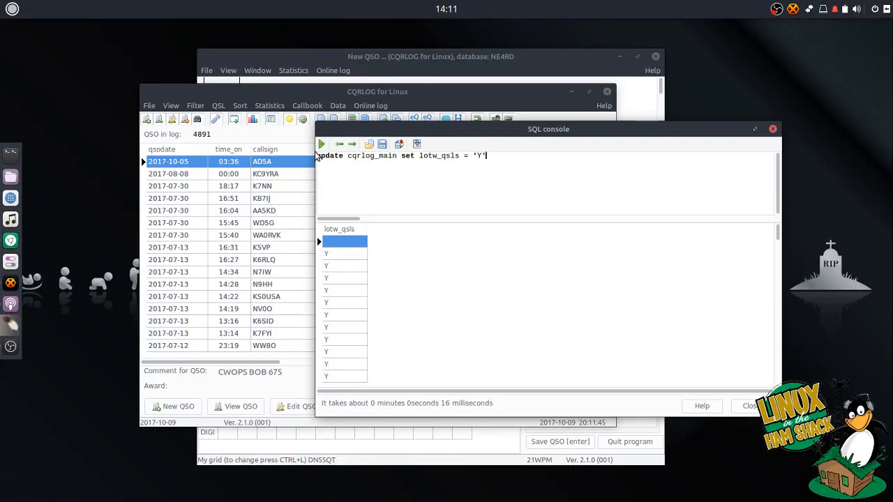
Undo the edits to the update statement back to the query selecting lotw_qsls from view_cqrlog_main_by_qsodate
key("ctrl+z")
key("ctrl+z")
key("ctrl+z")
key("ctrl+z")
key("ctrl+z")
key("ctrl+z")
key("ctrl+z")
key("ctrl+z")
key("ctrl+z")
key("ctrl+z")
key("ctrl+z")
key("ctrl+z")
key("ctrl+z")
key("ctrl+z")
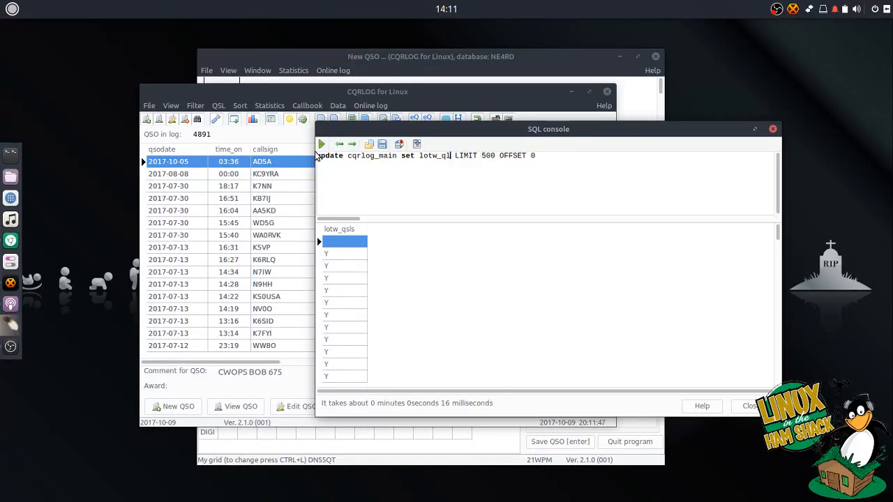
key("ctrl+z")
key("ctrl+z")
key("ctrl+z")
key("ctrl+z")
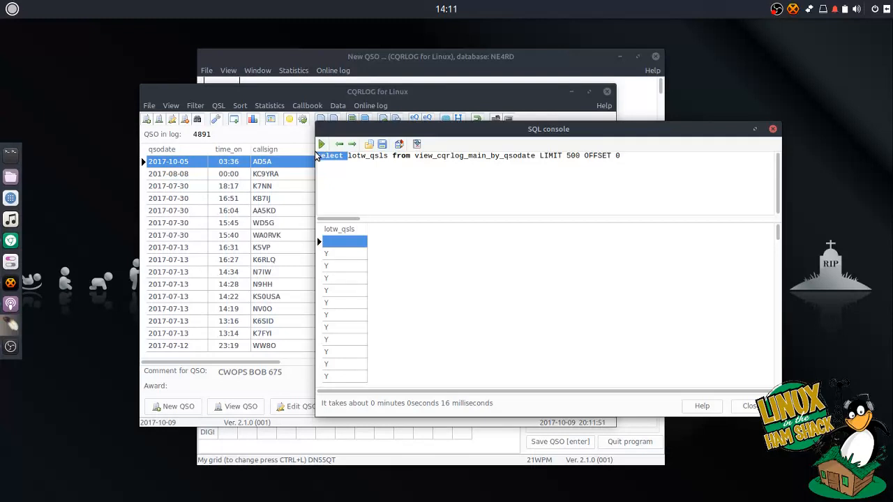
Replace "lotw_qsls" in the query with an asterisk and run it
double_click(370, 155)
type("*")
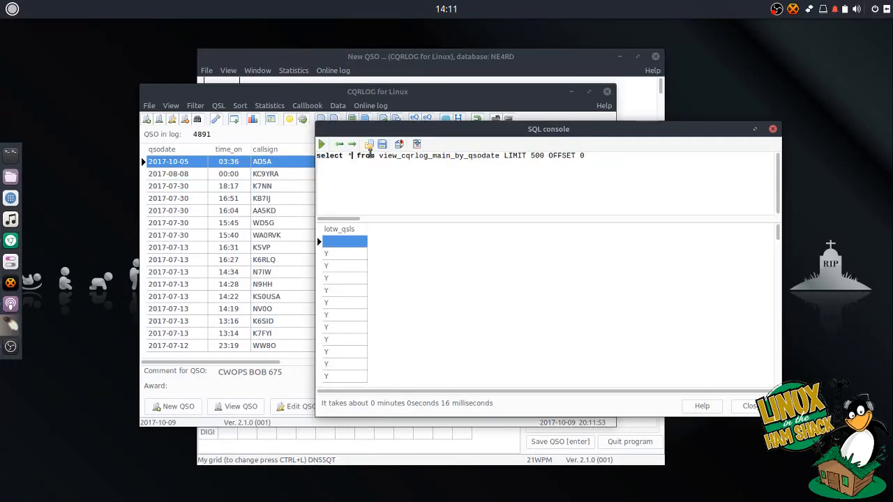
left_click(321, 143)
Go across the result columns to the state and LoTW sent and received date fields of the contacts
left_click(428, 317)
key("Right")
key("Right")
key("Right")
key("Right")
key("Right")
key("Right")
key("Right")
key("Right")
key("Right")
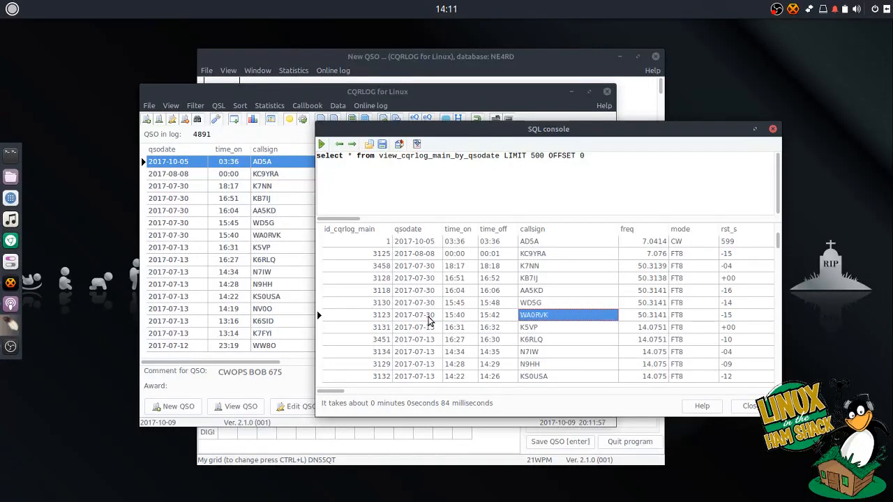
key("Right")
key("Right")
key("Right")
key("Right")
key("Right")
key("Right")
key("Right")
key("Right")
key("Right")
key("Right")
key("Right")
key("Right")
key("Right")
key("Right")
key("Right")
key("Right")
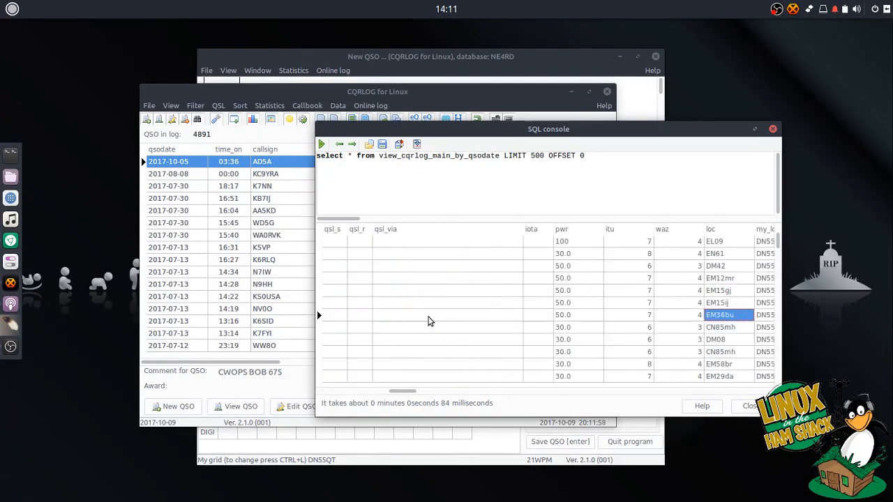
key("Right")
key("Right")
key("Right")
key("Right")
key("Right")
key("Right")
key("Right")
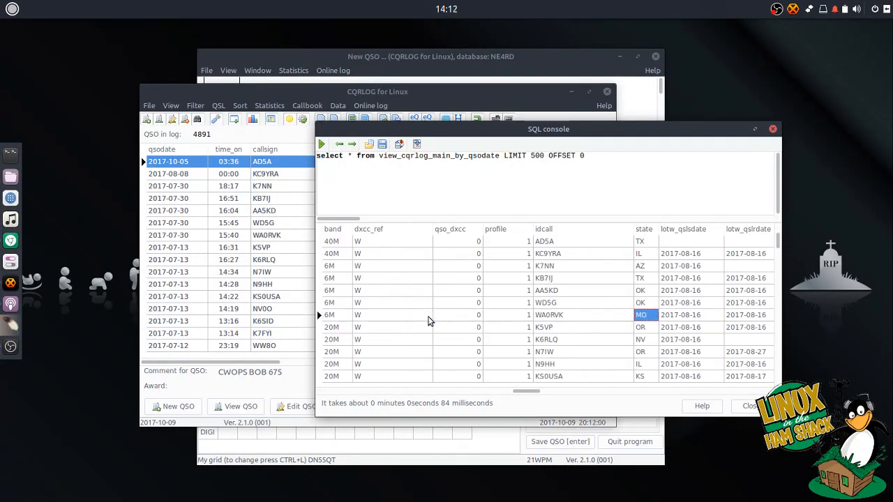
key("Right")
key("Left")
key("Left")
Continue to the eQSL columns and examine the eqsl_qsl_sent values up to the first contact
key("Right")
key("Right")
key("Right")
key("Right")
key("Right")
key("Right")
key("Right")
key("Right")
key("Right")
key("Right")
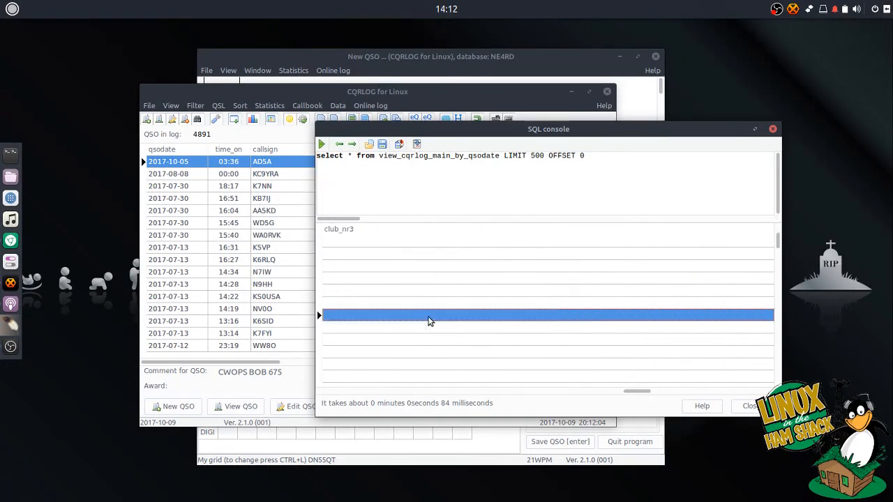
key("Right")
key("Right")
key("Left")
key("Left")
key("Left")
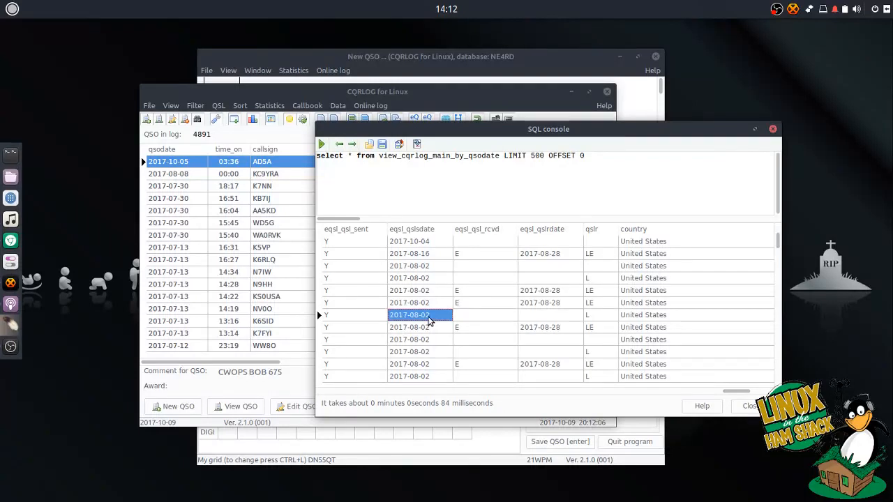
key("Right")
key("Up")
key("Up")
key("Up")
key("Up")
key("Up")
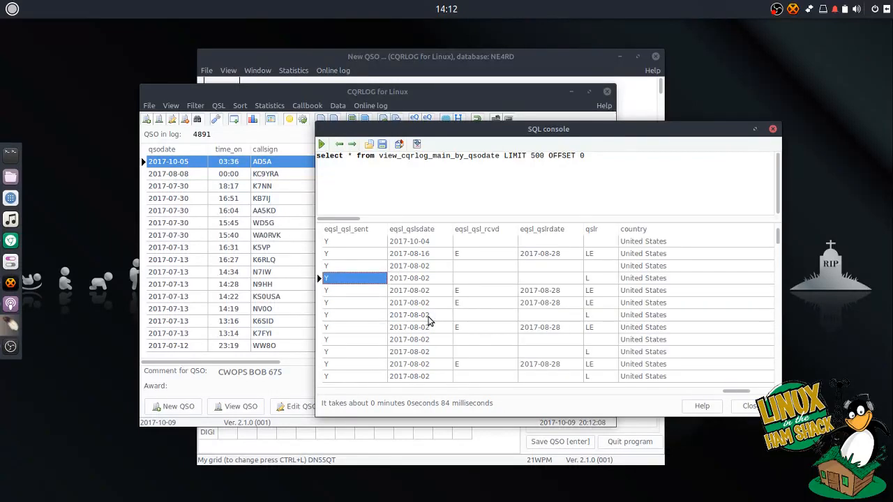
key("Up")
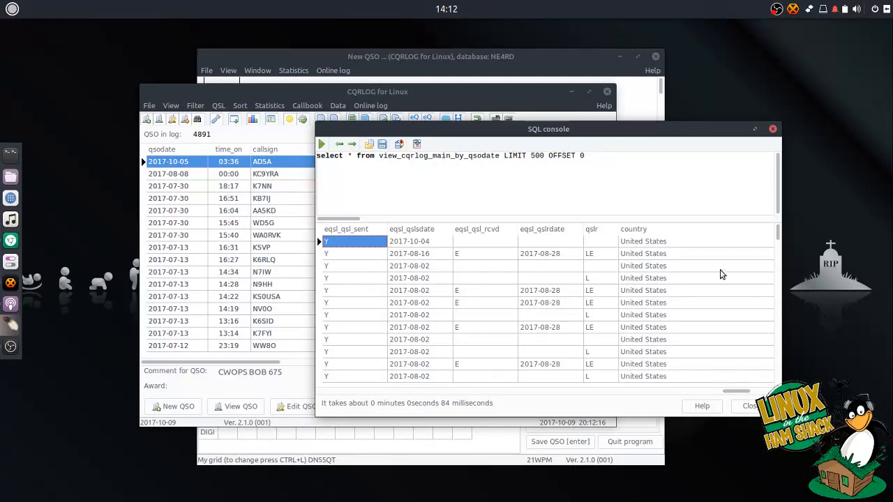
Close the SQL console and reposition the log window over the New QSO window
left_click(750, 406)
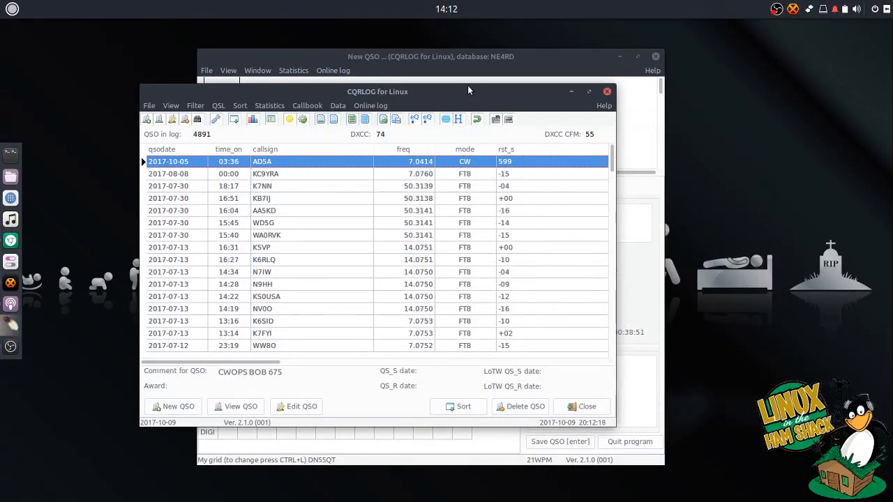
left_click_drag(468, 87, 531, 79)
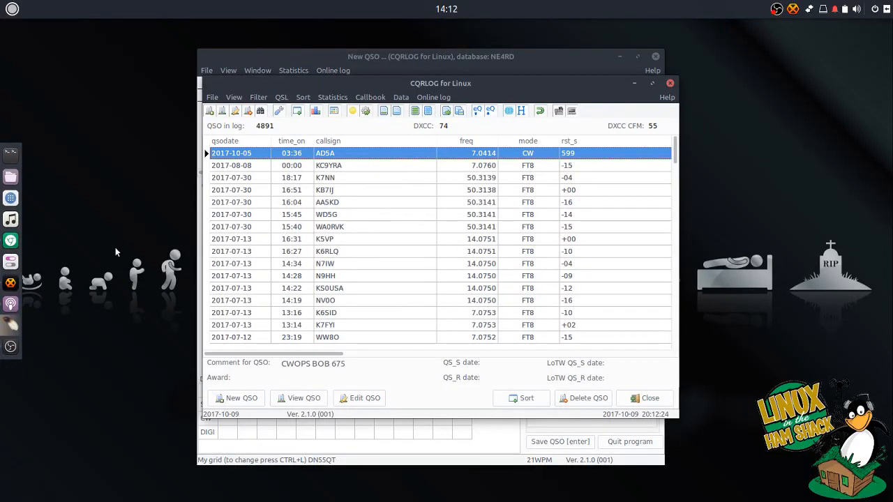
Look through the installed Hamradio applications for the LoTW signing program
left_click(12, 9)
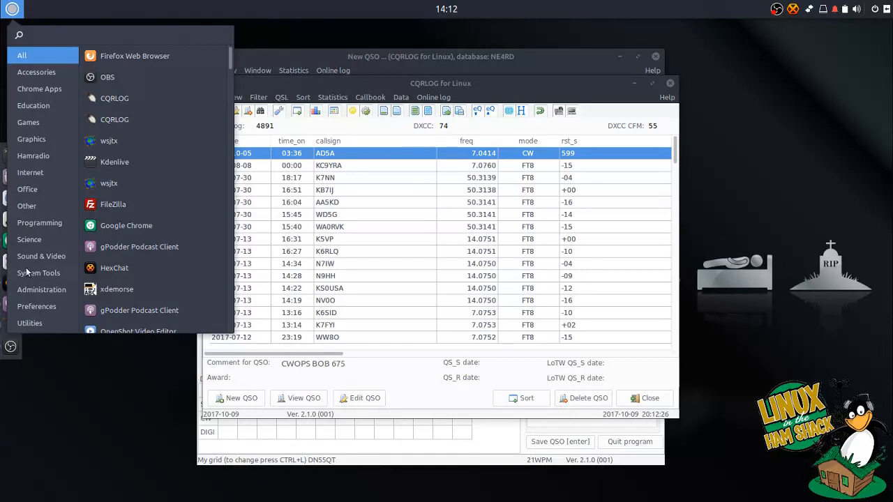
left_click(36, 157)
scroll(154, 237, "down", 6)
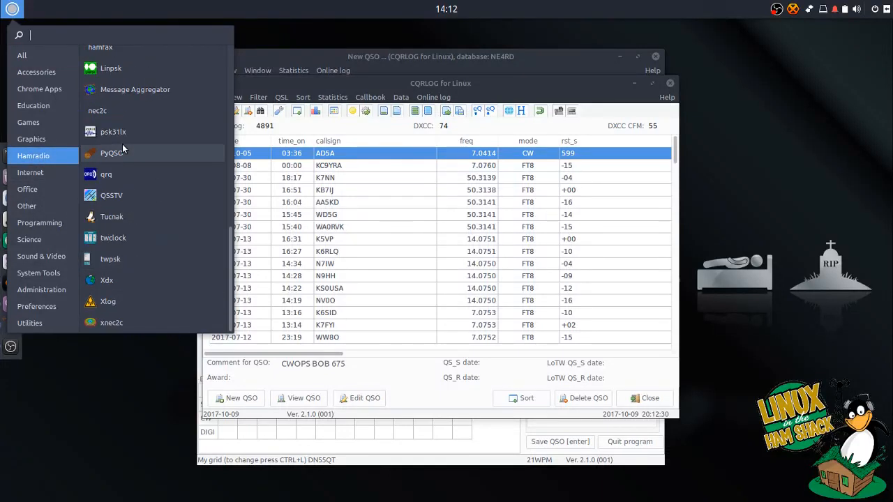
scroll(124, 199, "up", 1)
scroll(125, 199, "up", 1)
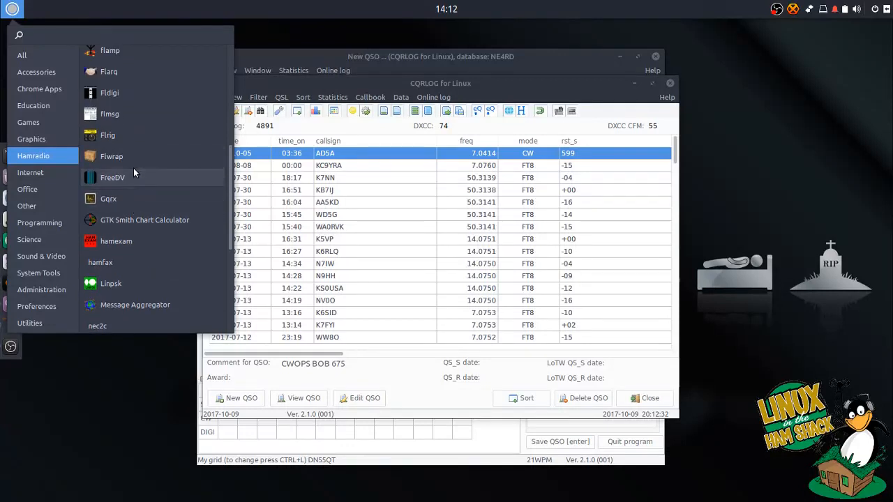
scroll(136, 195, "up", 3)
scroll(139, 198, "down", 5)
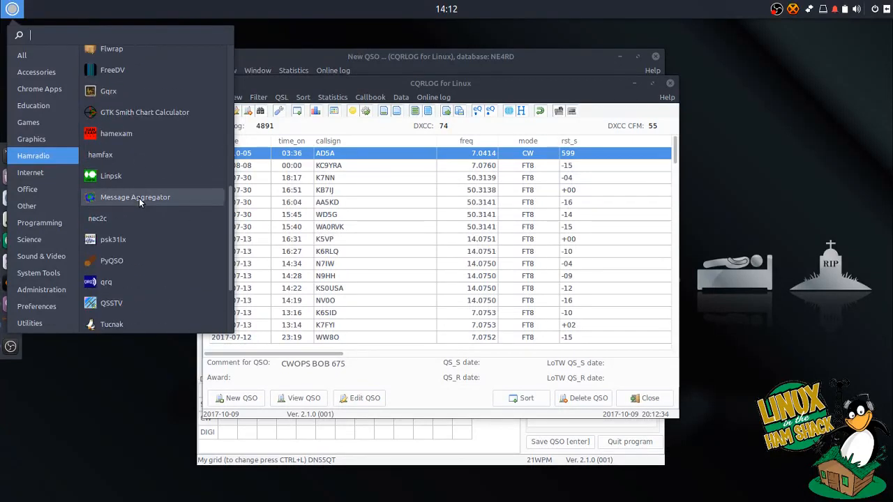
scroll(124, 234, "down", 4)
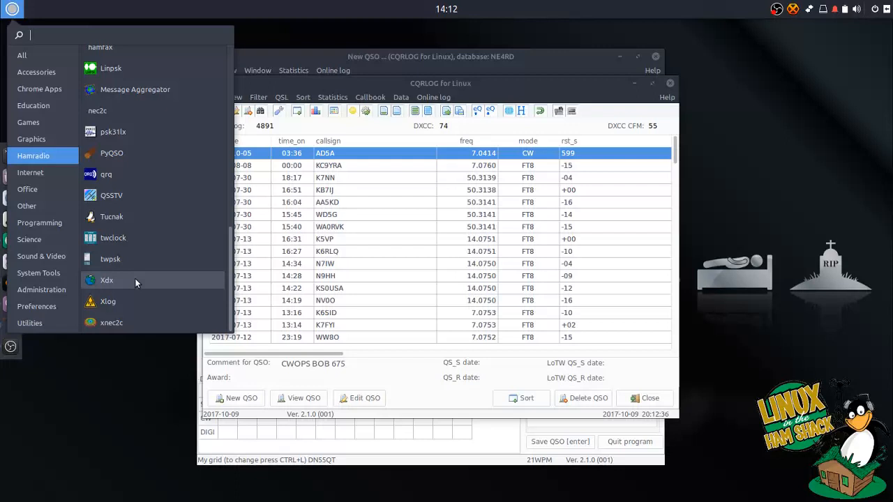
Search the installed applications for "trus" and launch TrustedQSL
type("tr")
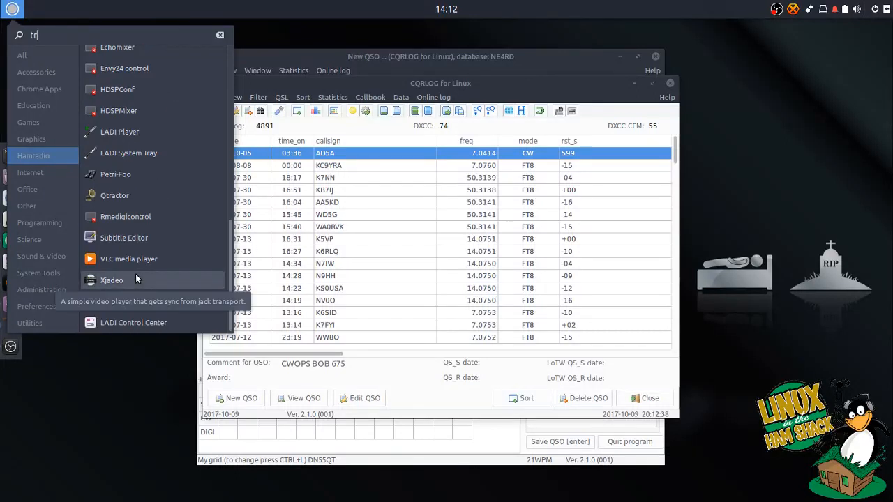
type("us")
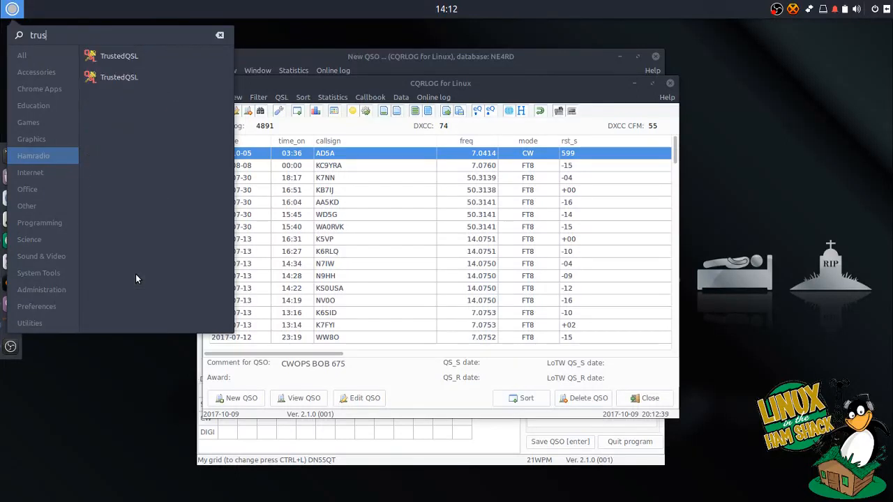
left_click(136, 55)
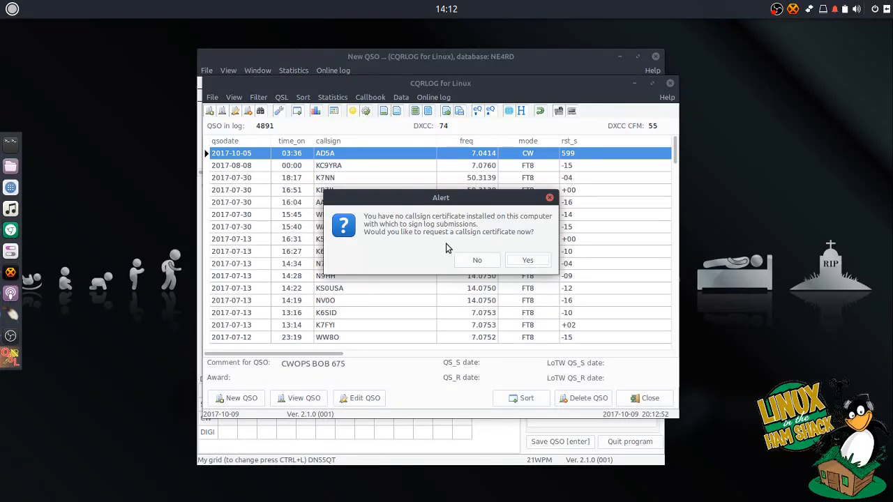
Agree to request a callsign certificate, dismiss the TQSL update notice and reposition the TQSL window
left_click(522, 259)
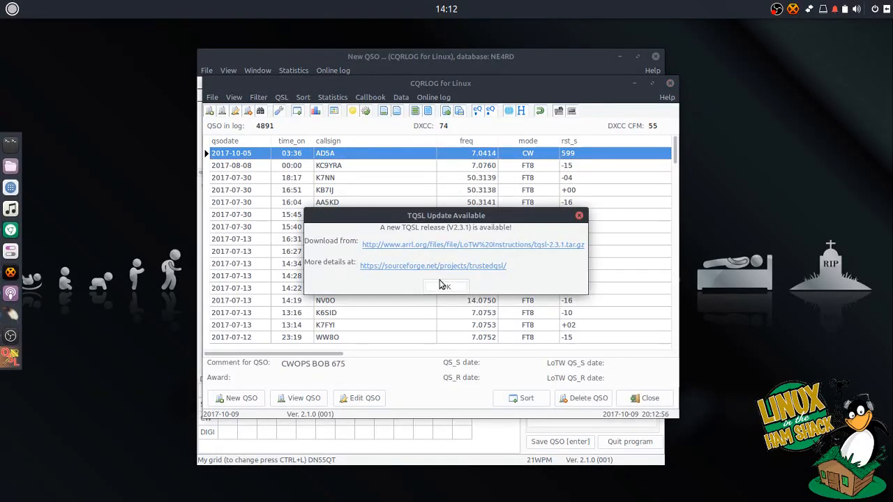
left_click_drag(486, 218, 471, 196)
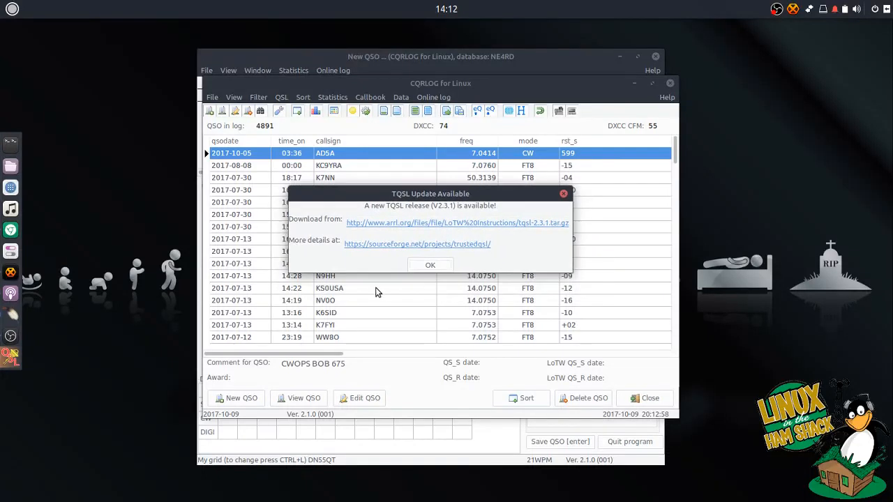
left_click(446, 268)
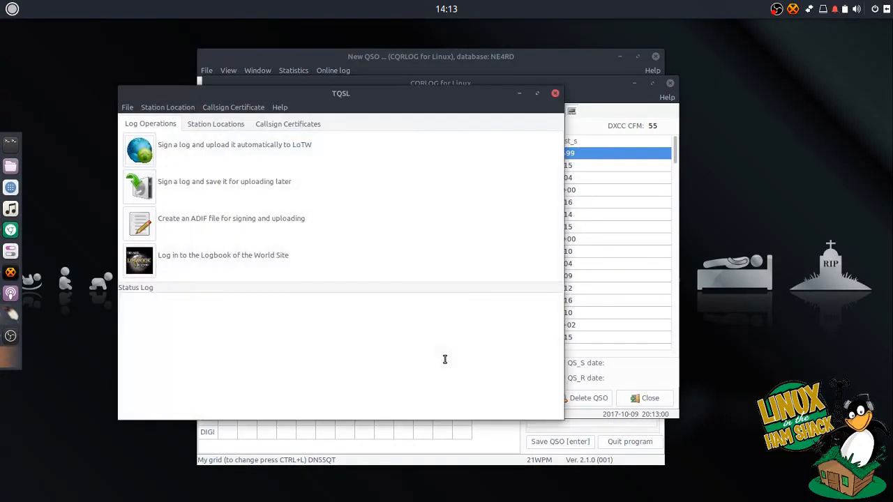
left_click_drag(364, 95, 424, 94)
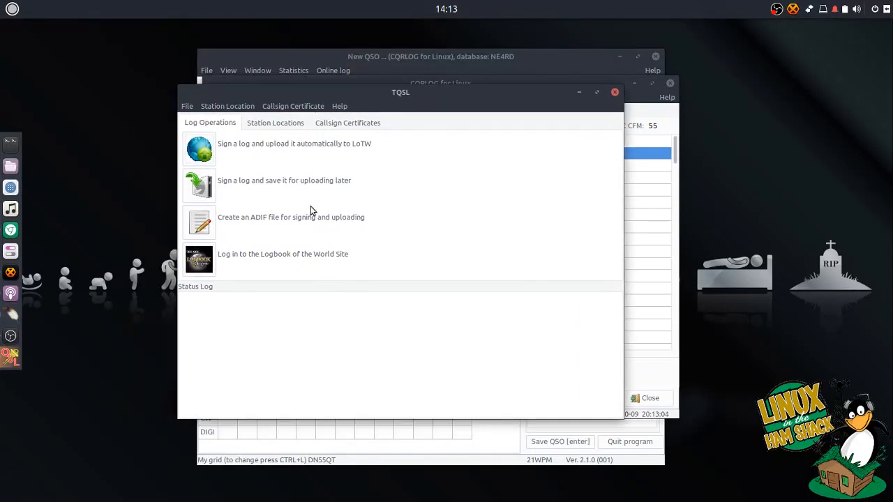
left_click(289, 107)
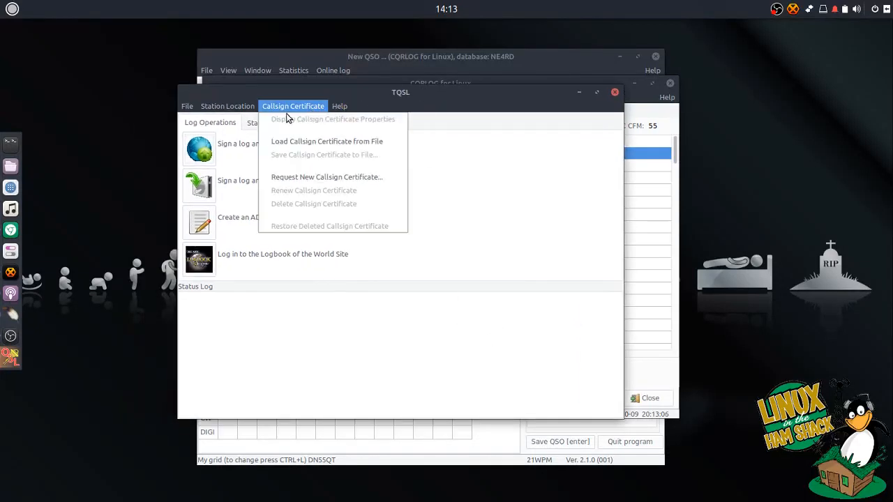
left_click(321, 107)
left_click(339, 106)
left_click(381, 101)
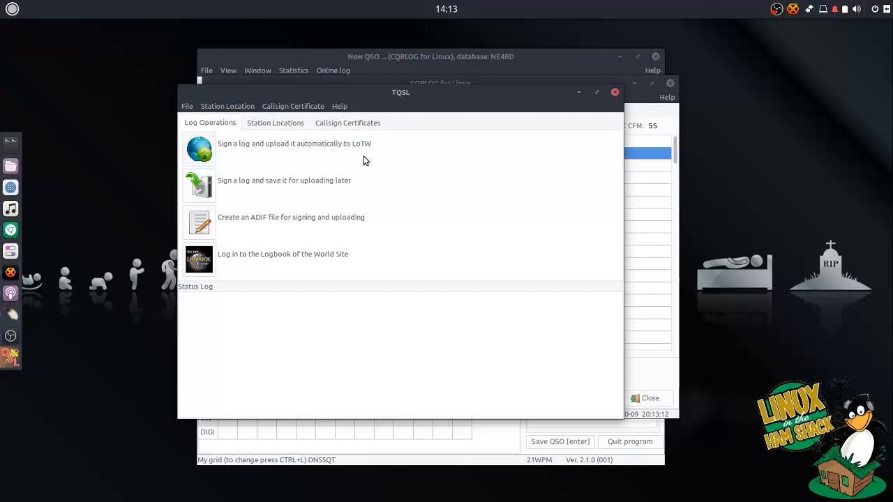
Check the TQSL version in its About information and close it
left_click_drag(388, 113, 380, 119)
left_click(334, 112)
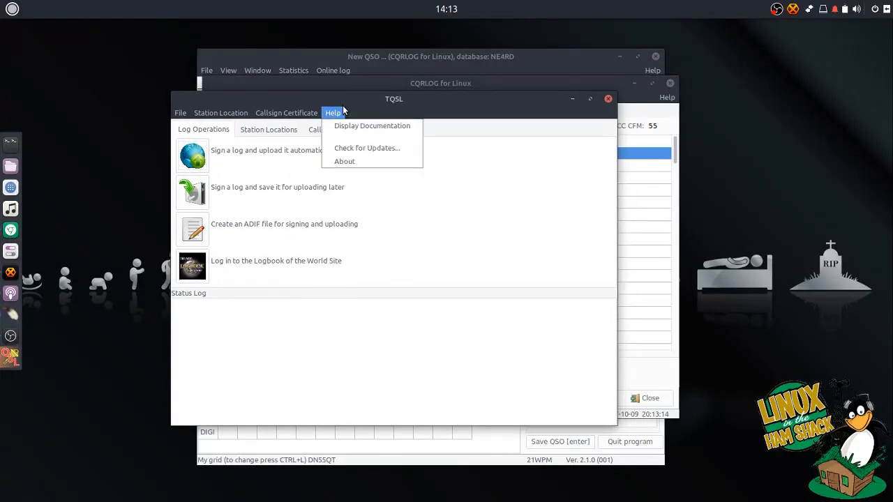
left_click(351, 164)
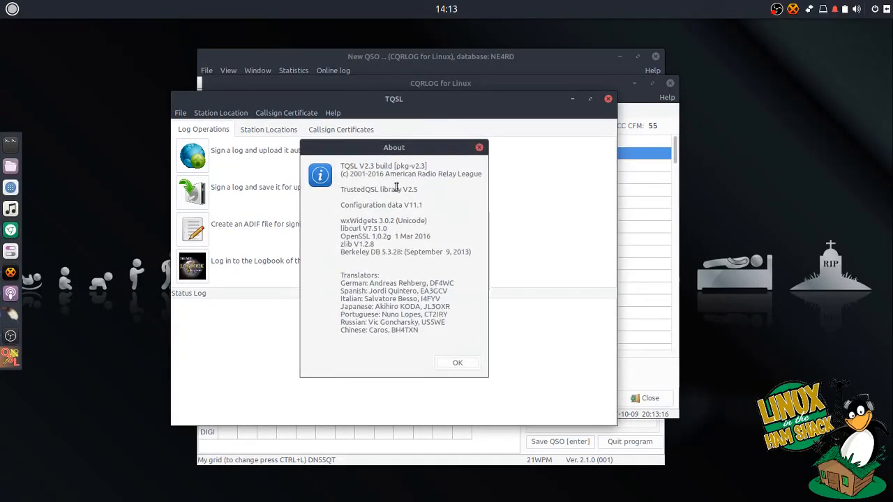
left_click(479, 147)
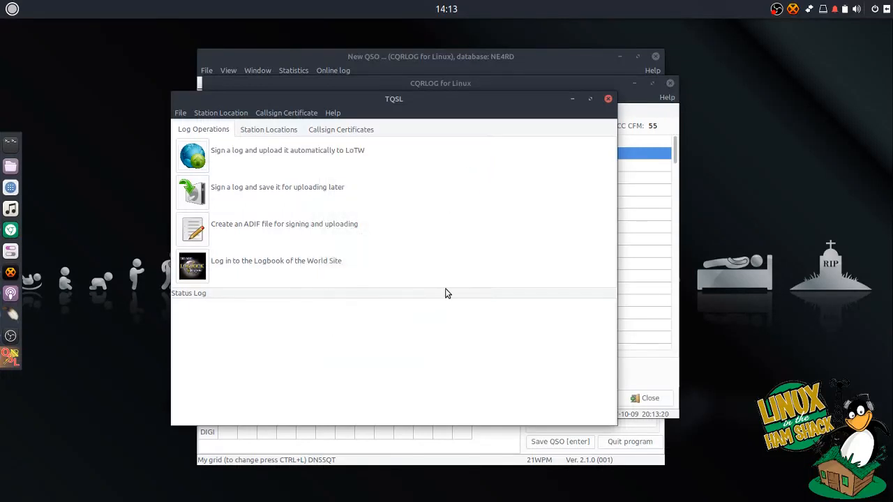
Check for TQSL updates and dismiss the notice about the new release
left_click(178, 114)
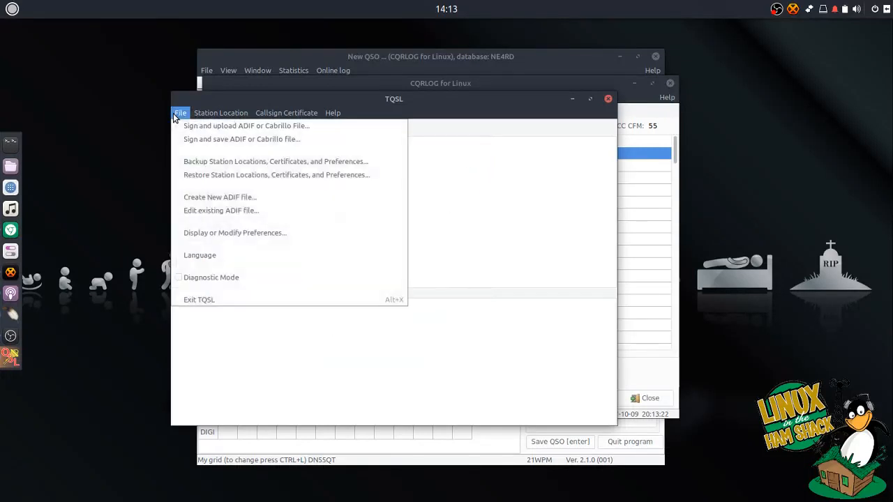
mouse_move(333, 113)
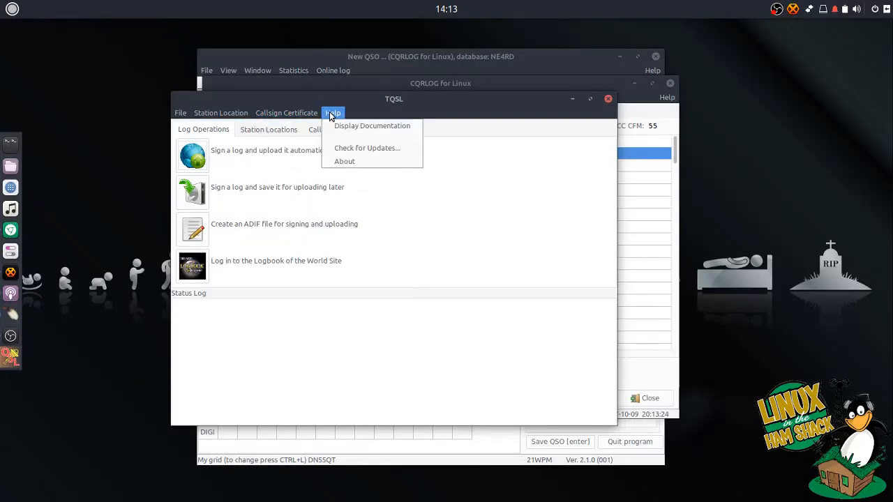
left_click(341, 150)
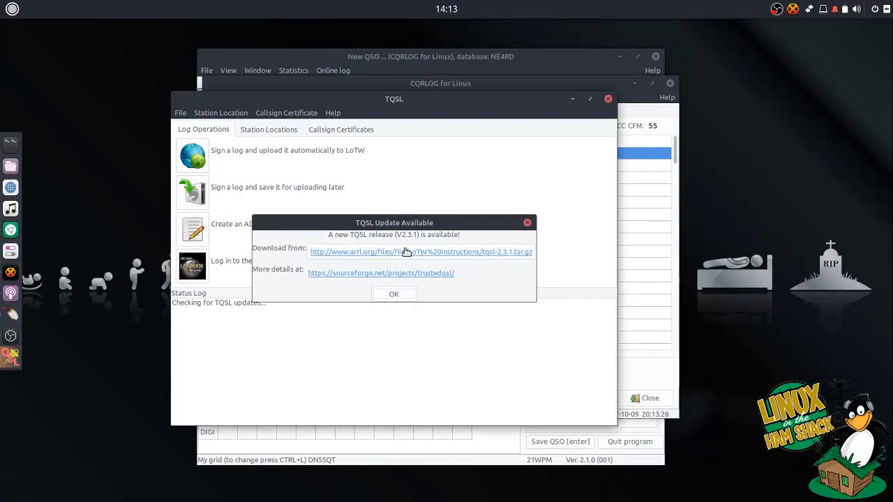
left_click(395, 293)
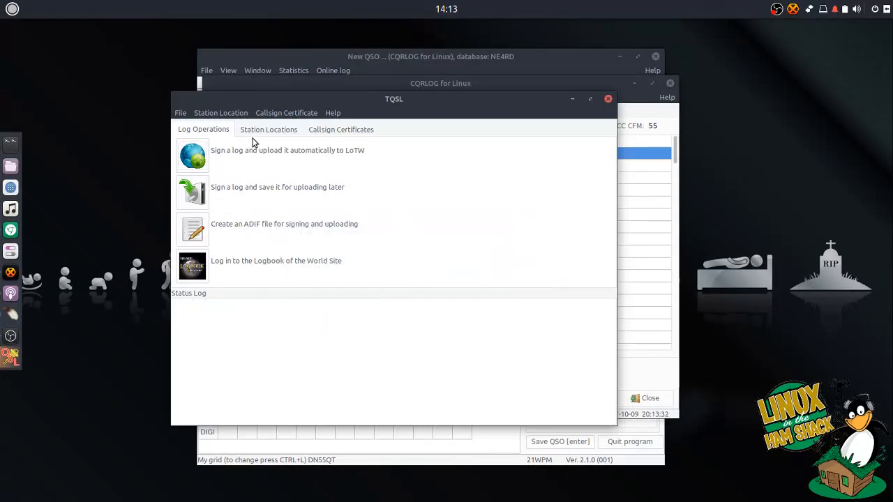
left_click(286, 116)
left_click(259, 114)
left_click(260, 115)
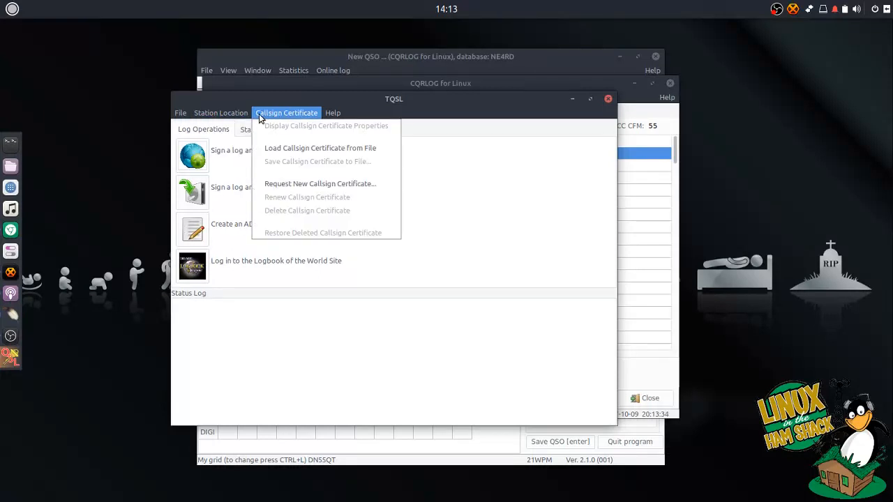
mouse_move(224, 119)
mouse_move(178, 118)
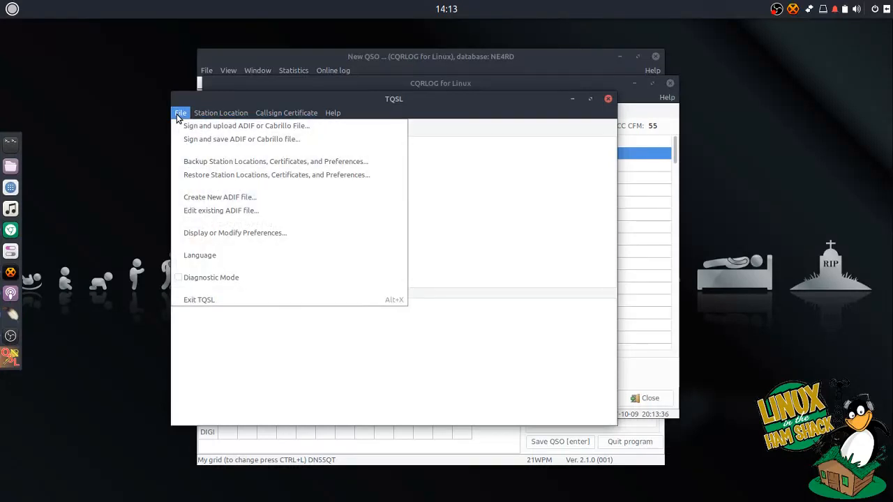
Restore the station locations, certificates and preferences from tqslconfig.tbk in the Downloads folder
left_click(368, 115)
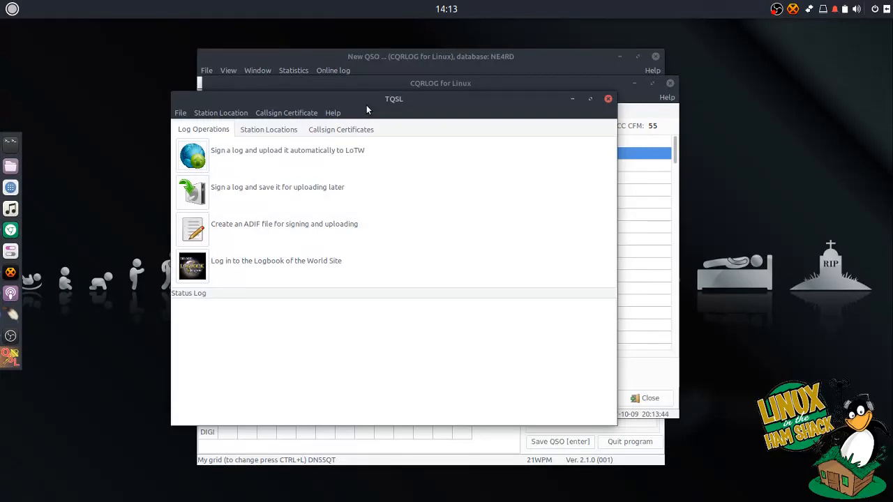
left_click_drag(368, 95, 395, 92)
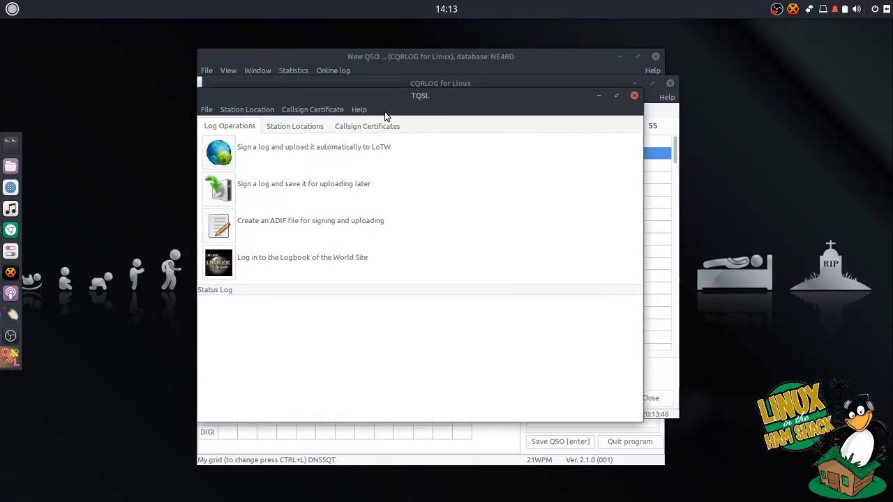
left_click(241, 112)
mouse_move(208, 112)
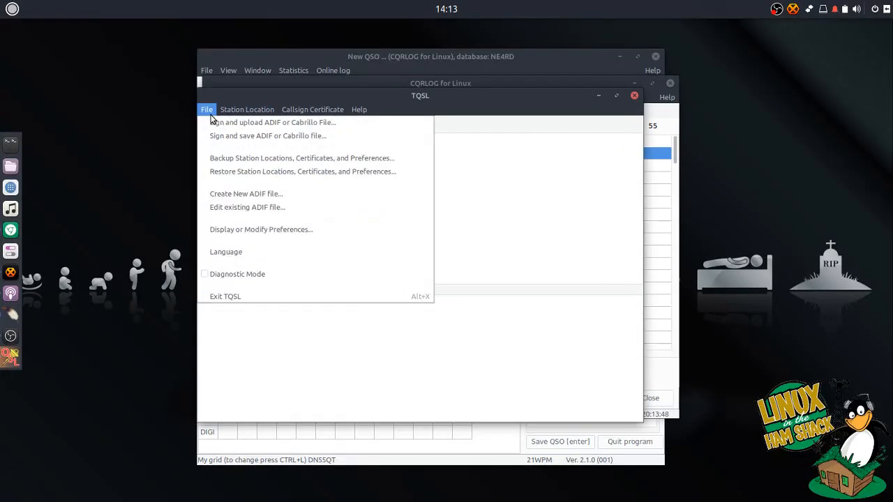
left_click(256, 174)
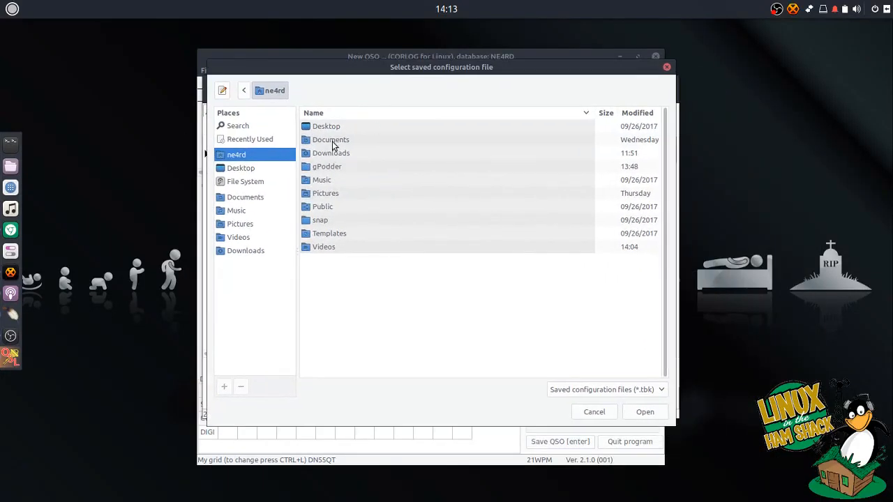
double_click(332, 153)
scroll(393, 265, "down", 5)
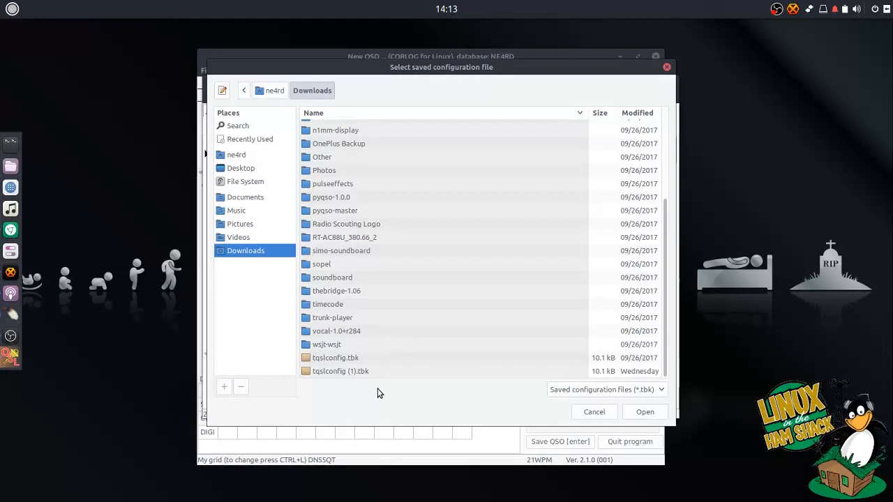
left_click(350, 358)
left_click(649, 413)
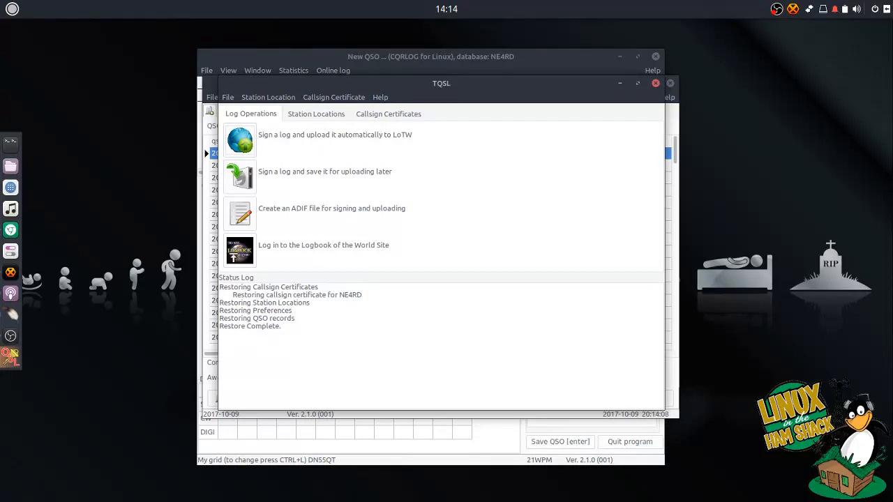
Examine the restored Home QTH station location and look through the callsign certificates and log operations
left_click_drag(442, 83, 400, 71)
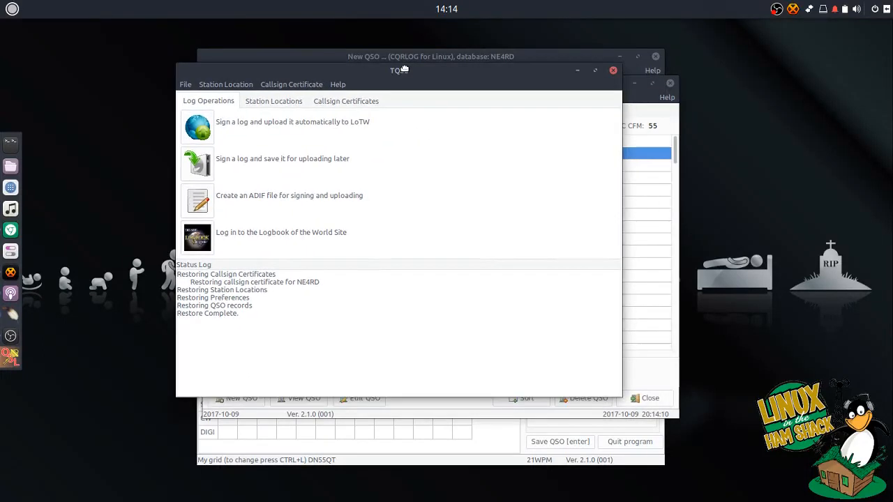
left_click(274, 98)
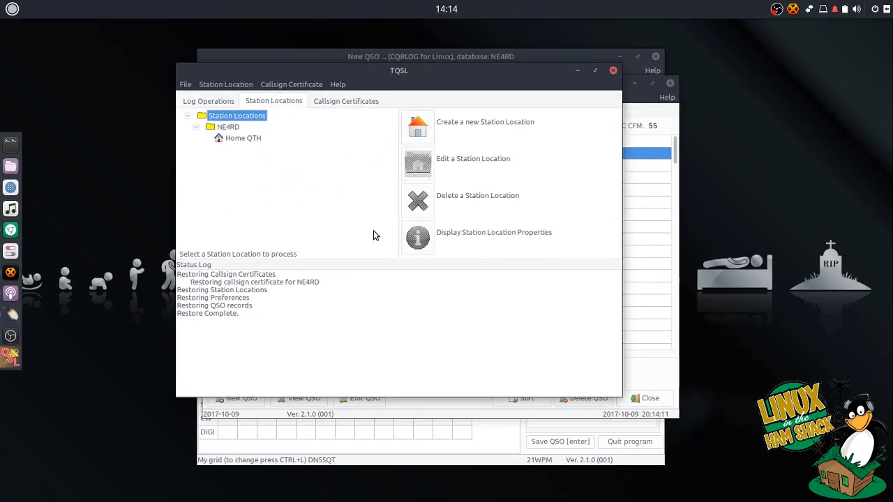
left_click(228, 129)
left_click(236, 140)
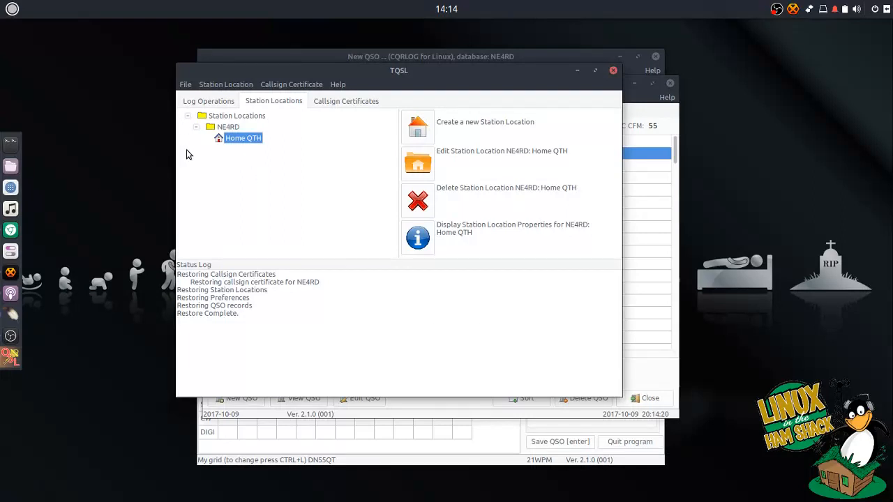
left_click(345, 102)
left_click(288, 104)
left_click(222, 105)
left_click(276, 106)
left_click(186, 86)
left_click(279, 133)
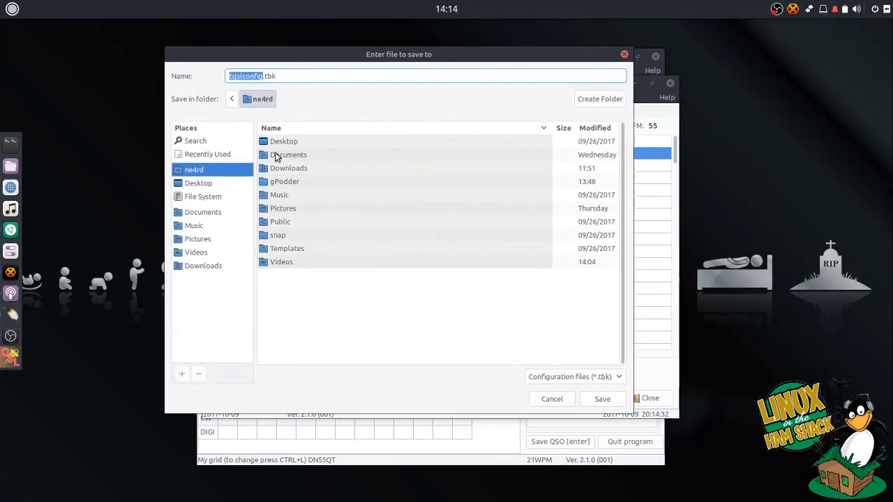
left_click(551, 401)
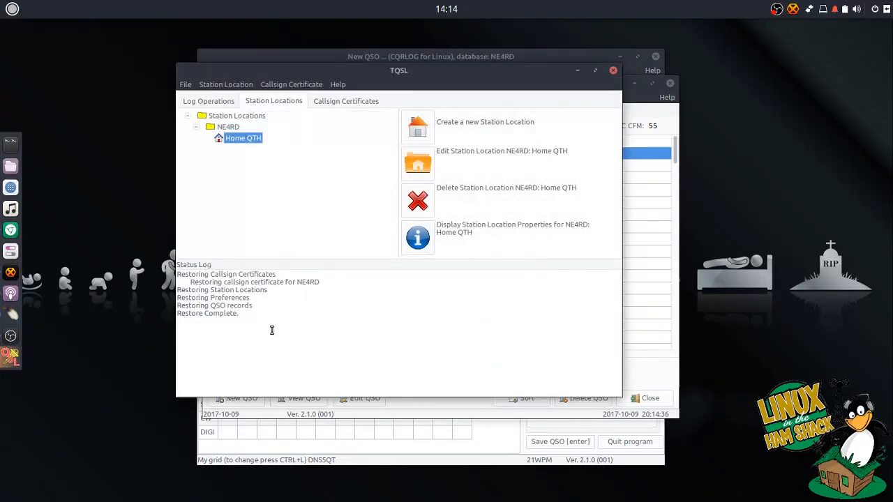
Exit TQSL to return to the CQRLOG QSO list
left_click(214, 86)
mouse_move(188, 86)
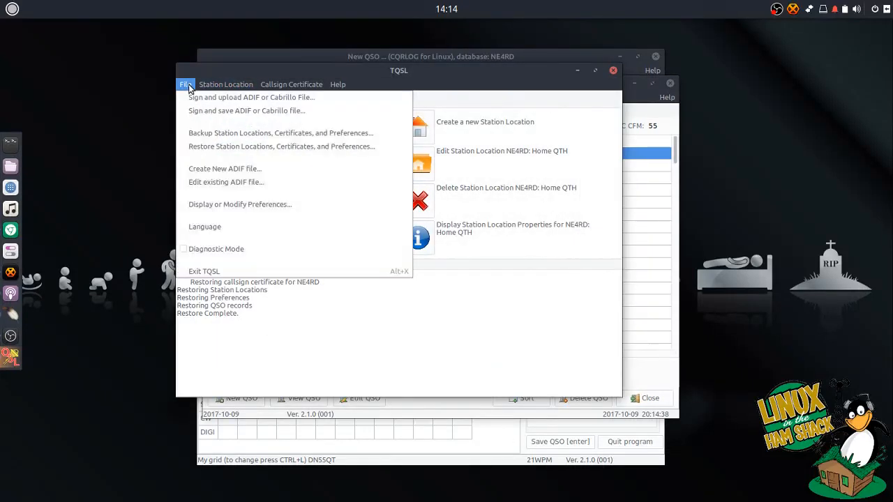
left_click(204, 271)
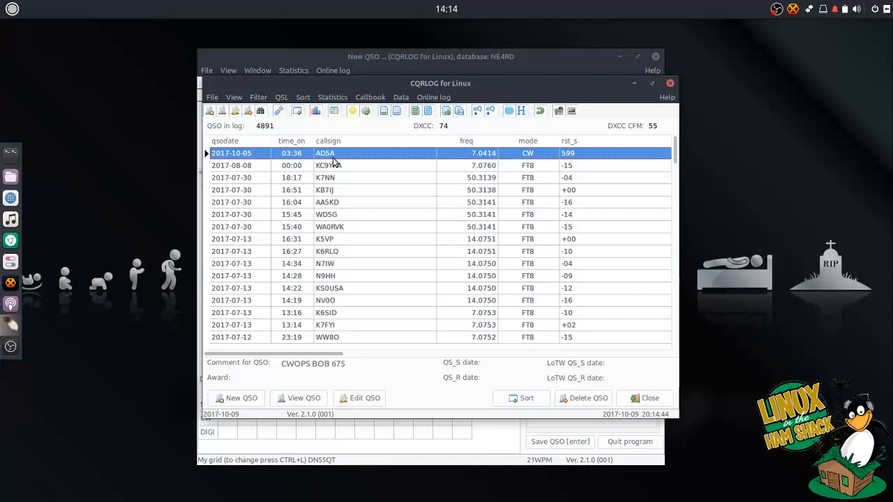
Open the LoTW export and highlight the Home QTH location name in the tqsl command line arguments
left_click(448, 112)
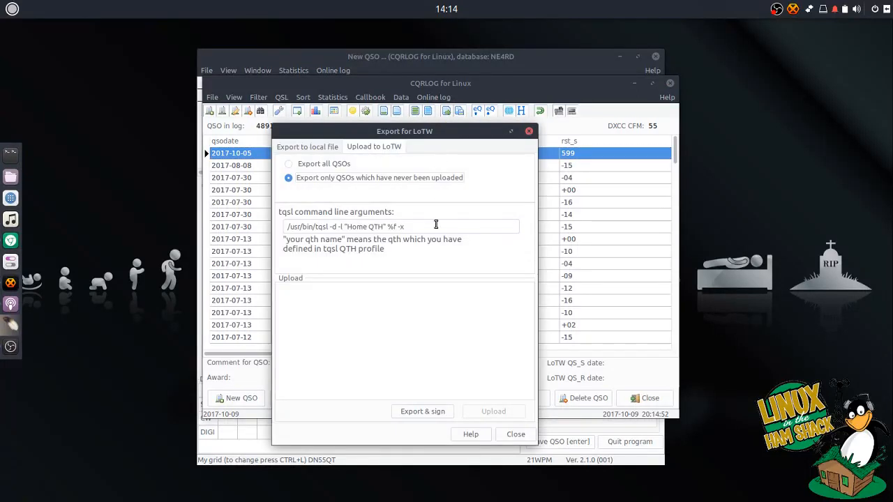
left_click(383, 227)
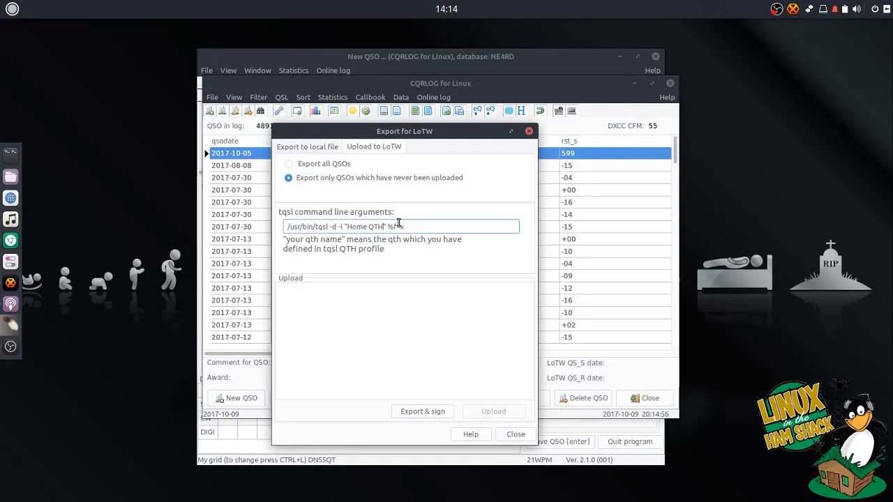
left_click_drag(384, 228, 347, 228)
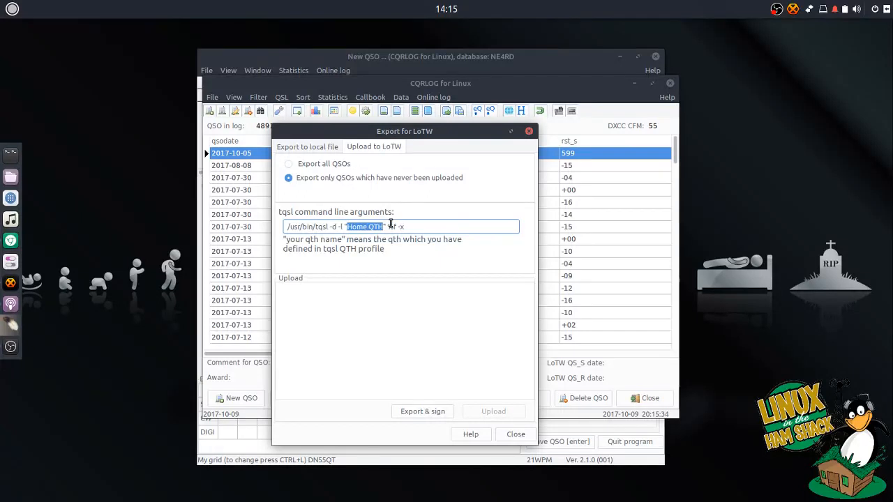
left_click(422, 230)
left_click_drag(427, 139, 397, 141)
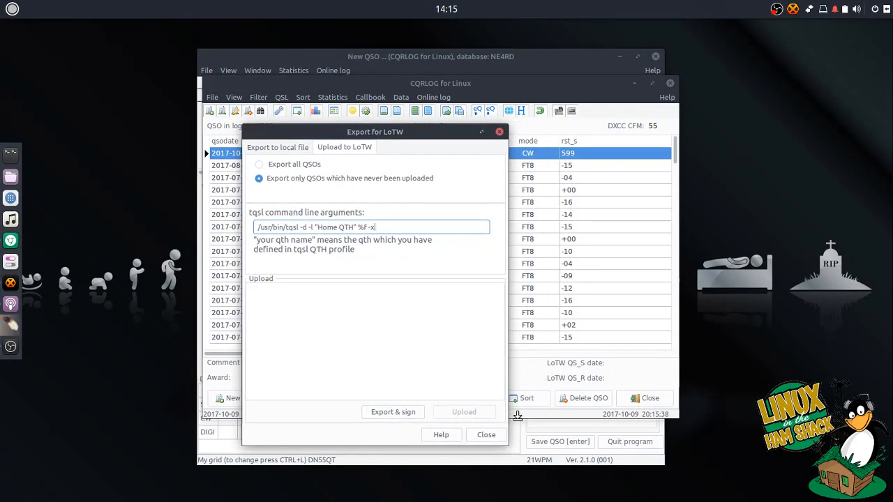
Compare the options for exporting to a local file with those for uploading to LoTW
left_click(287, 150)
left_click(328, 149)
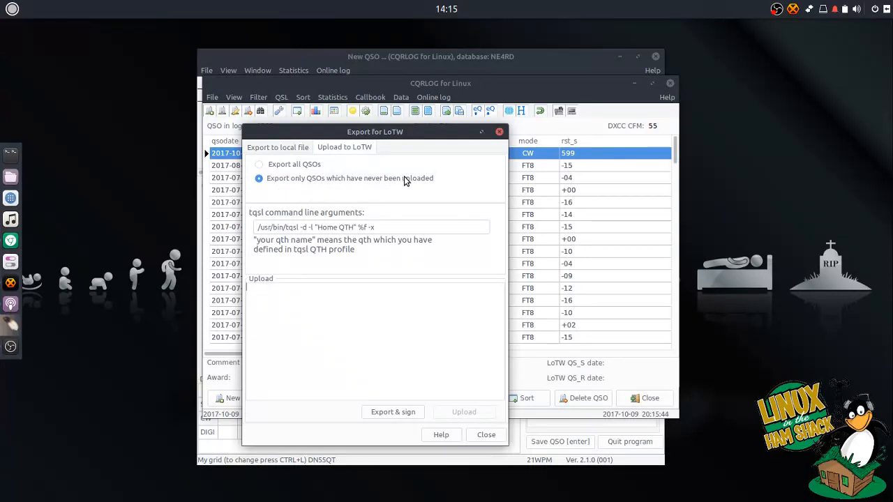
left_click(290, 148)
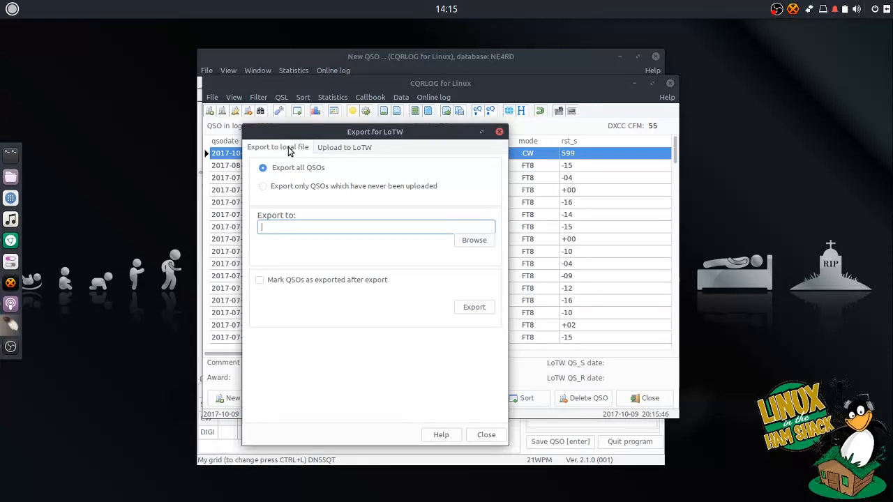
left_click(354, 147)
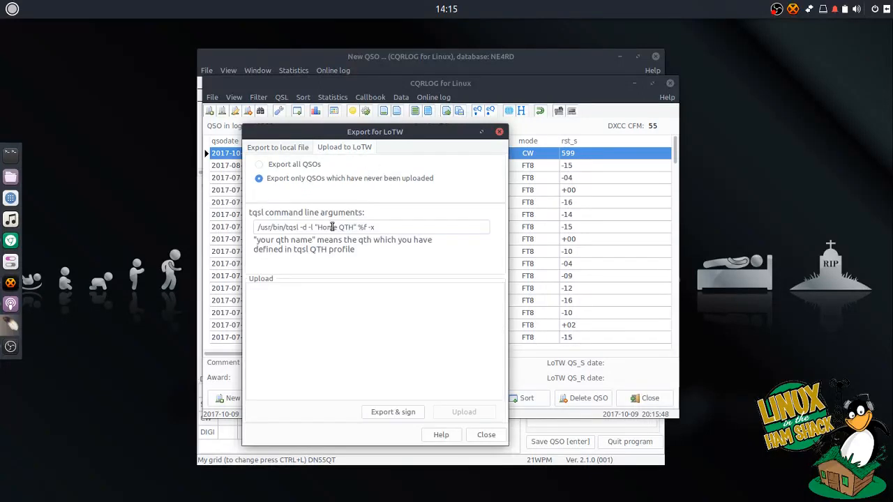
left_click(306, 153)
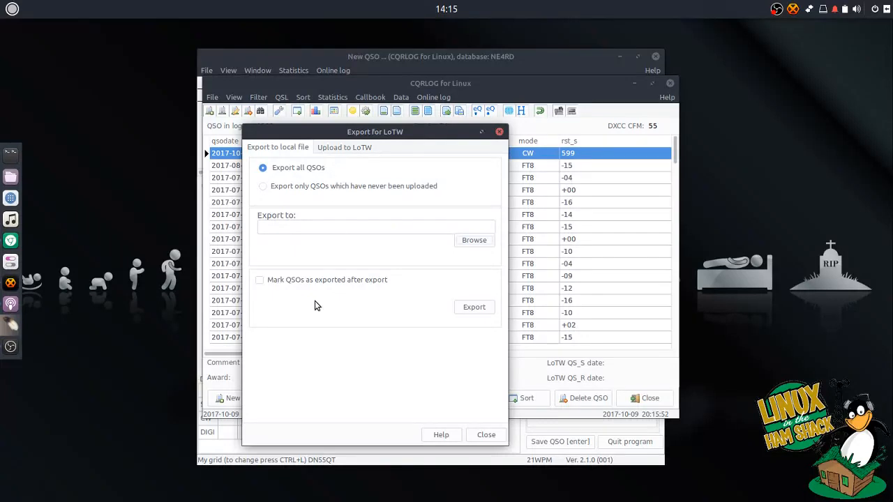
left_click(339, 148)
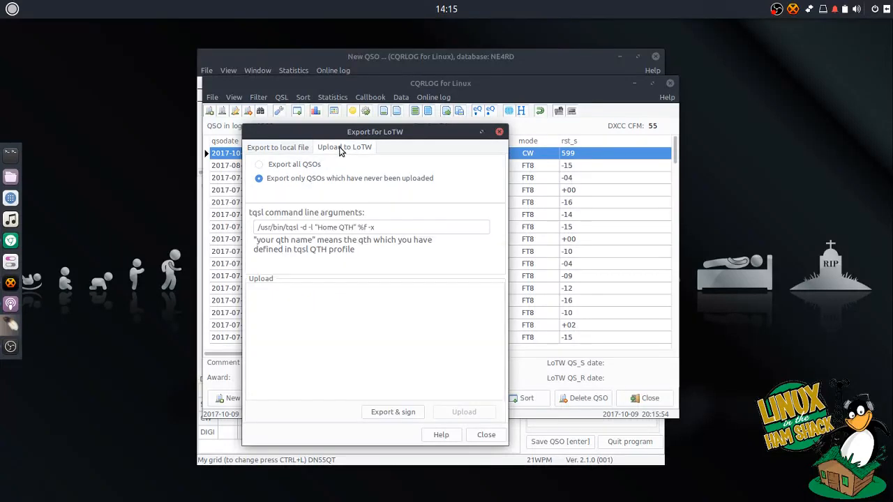
Export and sign the QSOs that have never been uploaded, entering the callsign certificate password
left_click(362, 226)
left_click(390, 413)
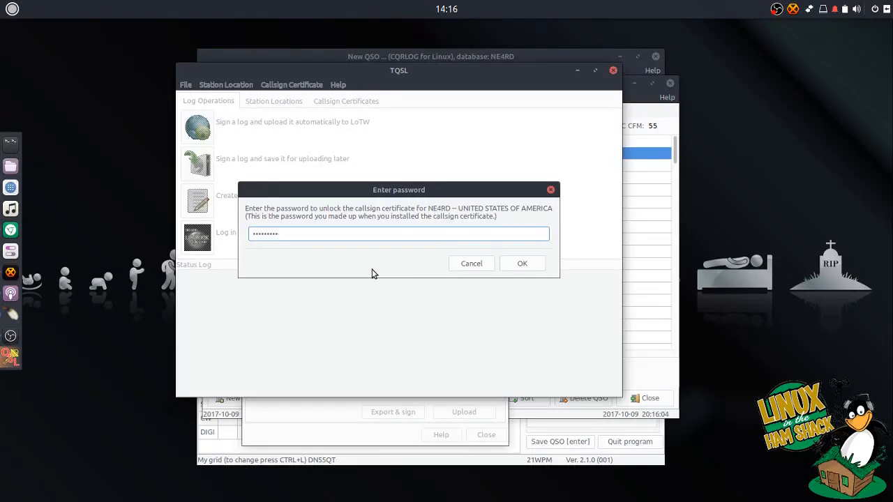
left_click(525, 265)
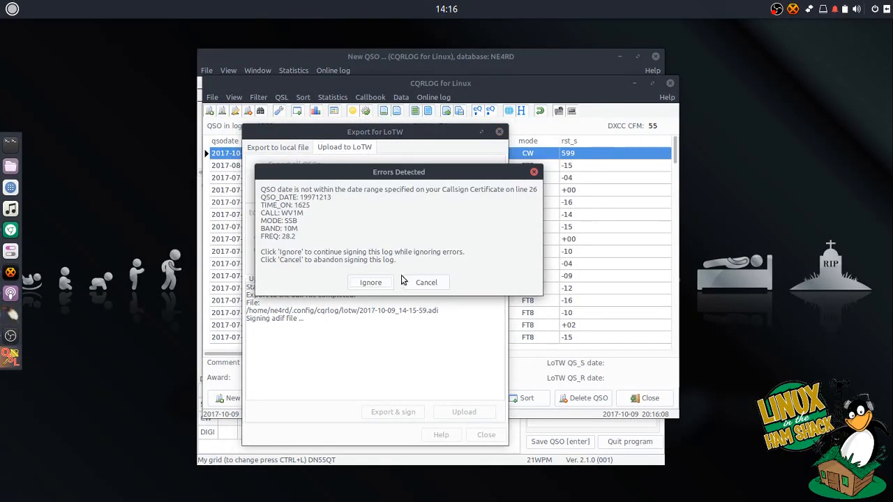
Abandon signing the log at the QSO date error and close the LoTW export dialog
left_click_drag(403, 173, 388, 187)
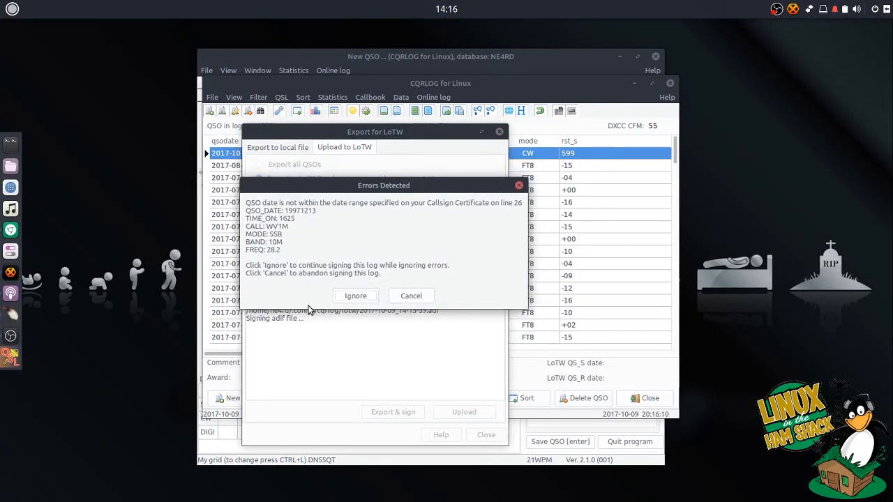
left_click_drag(327, 203, 273, 213)
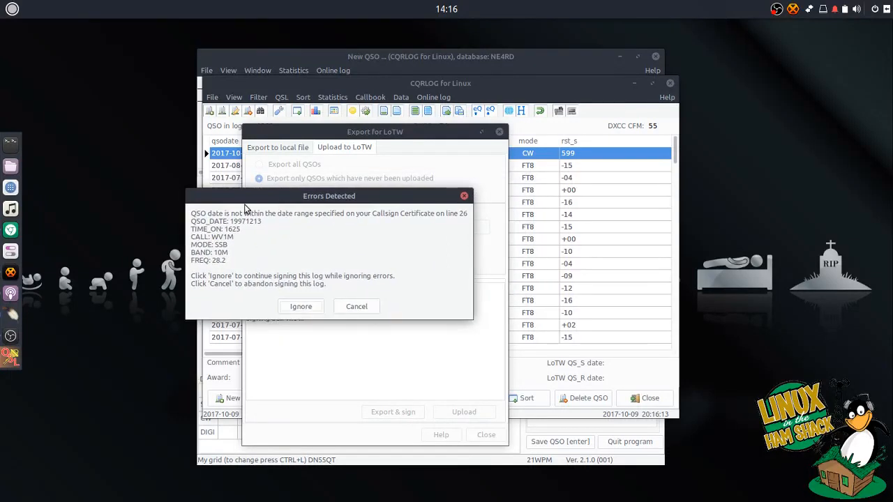
left_click(357, 308)
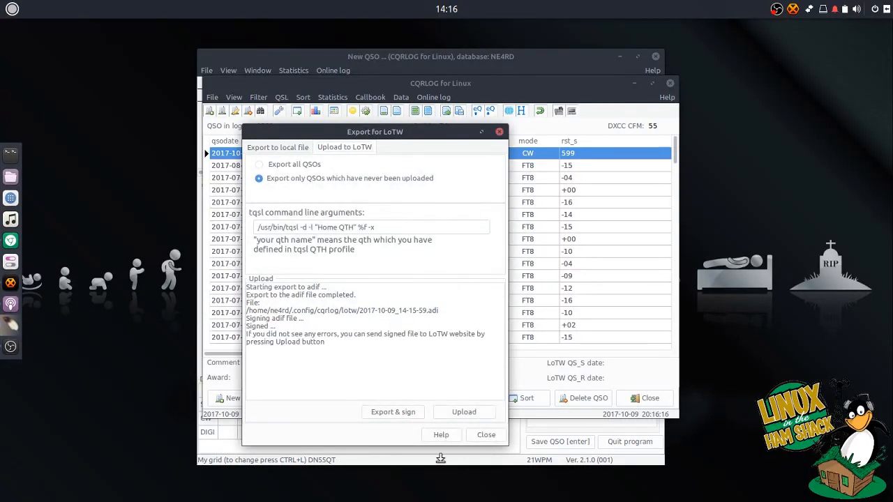
left_click(486, 435)
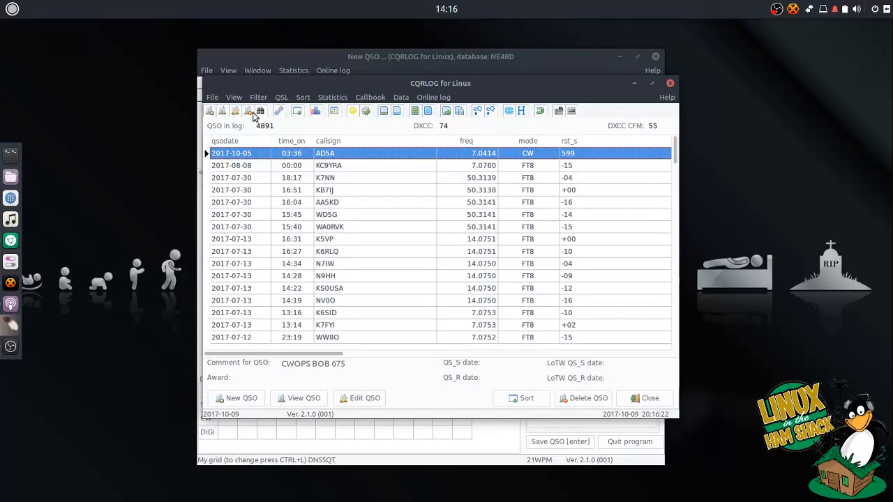
Open the SQL console and run the prefilled query on view_cqrlog_main_by_qsodate
left_click(274, 99)
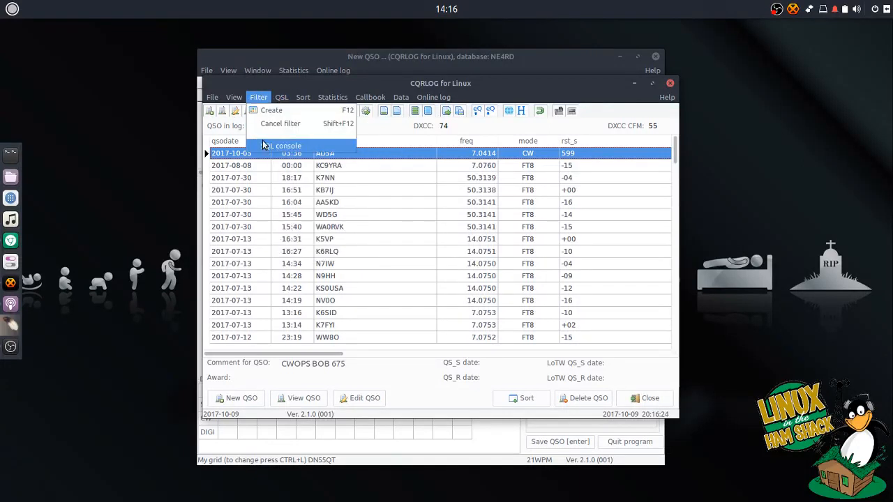
left_click(265, 145)
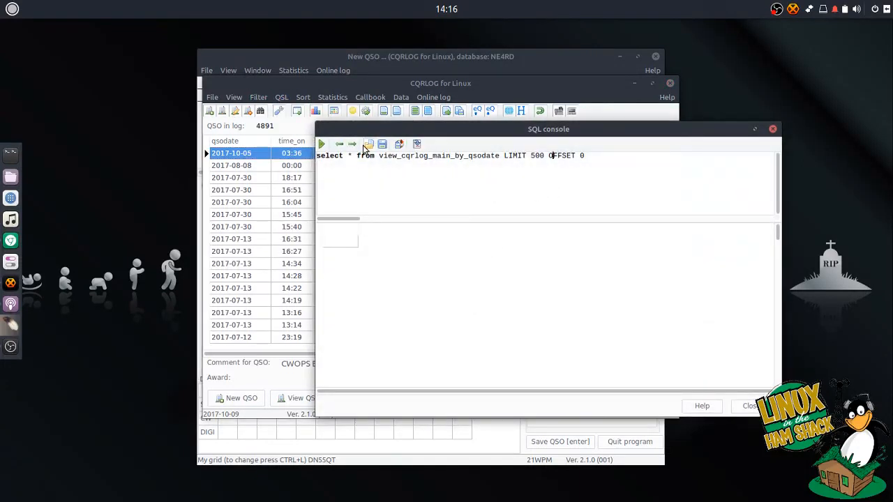
left_click(321, 143)
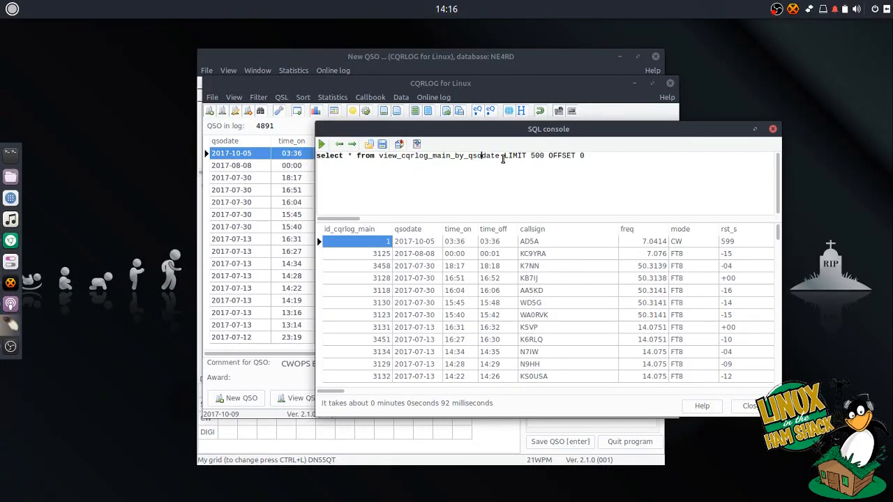
Replace the query's LIMIT clause with "where lotw_" and look up the LoTW column names in the results
left_click_drag(502, 155, 627, 157)
type("where lotw")
left_click_drag(349, 393, 526, 393)
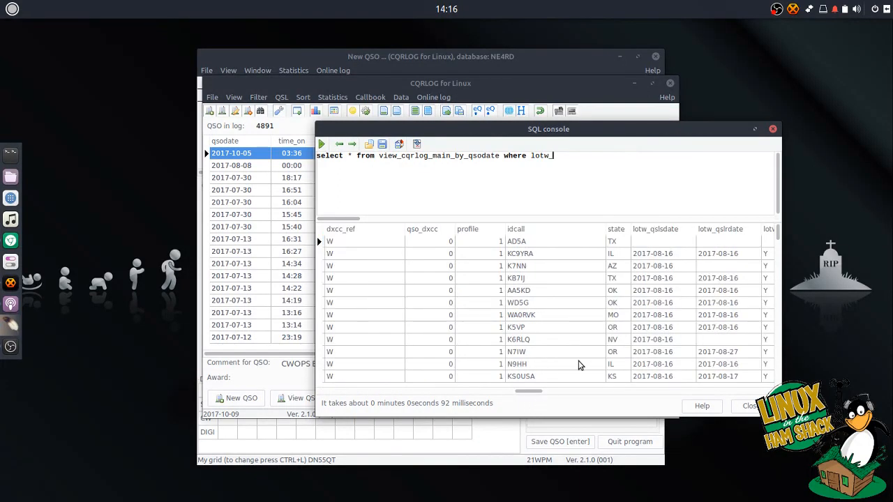
left_click(659, 294)
key("Right")
key("Right")
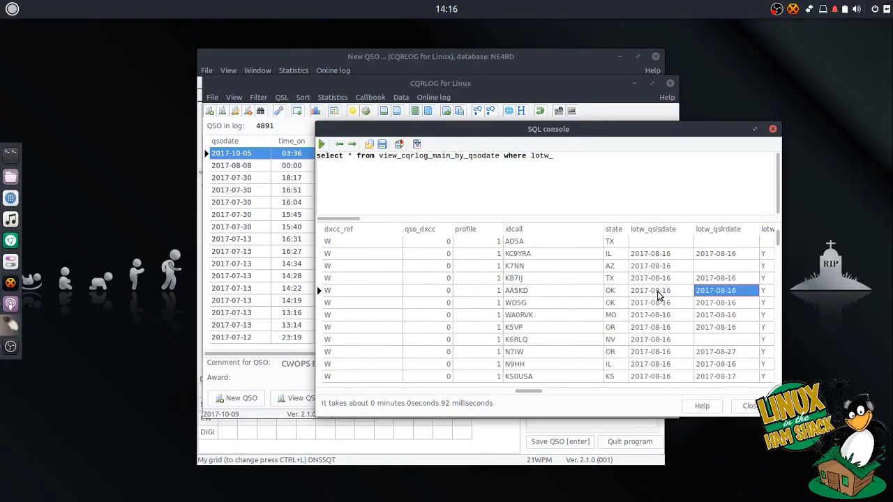
Complete the query's condition as "lotw_qsls IS NULL" and run it
left_click(578, 158)
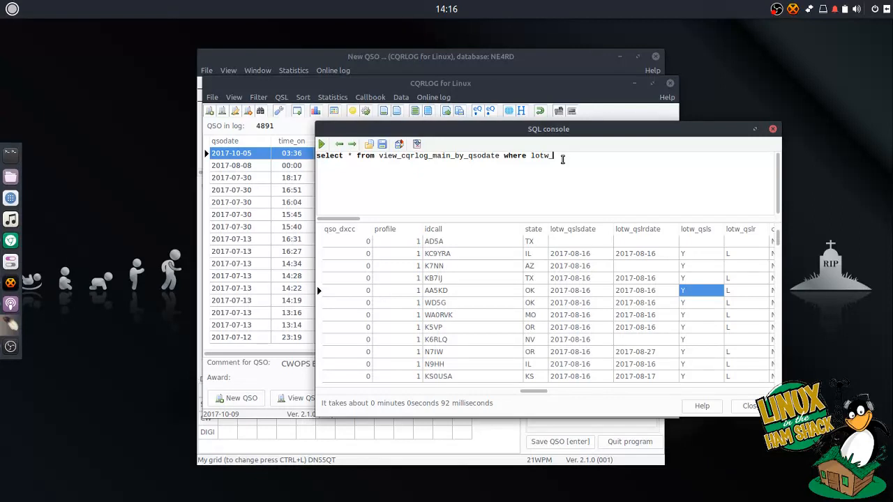
type("sls")
key("BackSpace")
key("BackSpace")
type("IS NULL")
key("Left")
key("Left")
key("Left")
key("Left")
key("End")
left_click(322, 145)
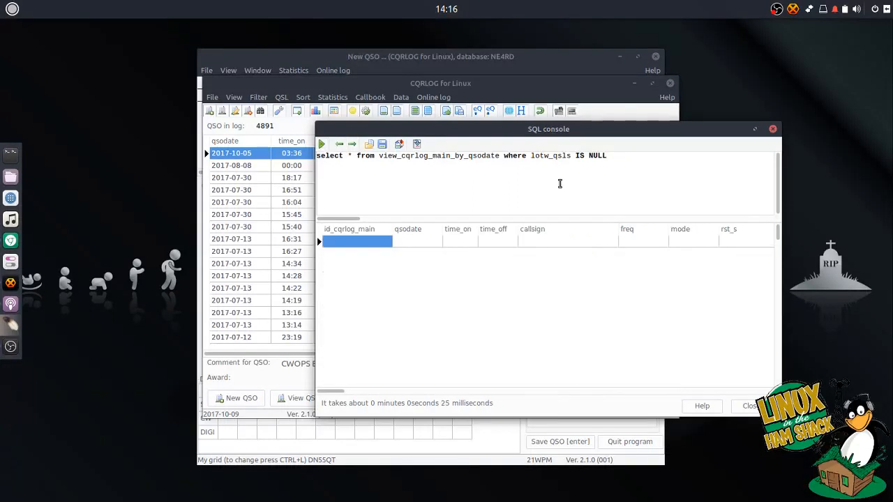
Change the query's condition to lotw_qsls = '' and run it to list the QSOs with an empty LoTW sent flag
left_click_drag(577, 155, 609, 159)
key("BackSpace")
type("= ''")
left_click(321, 144)
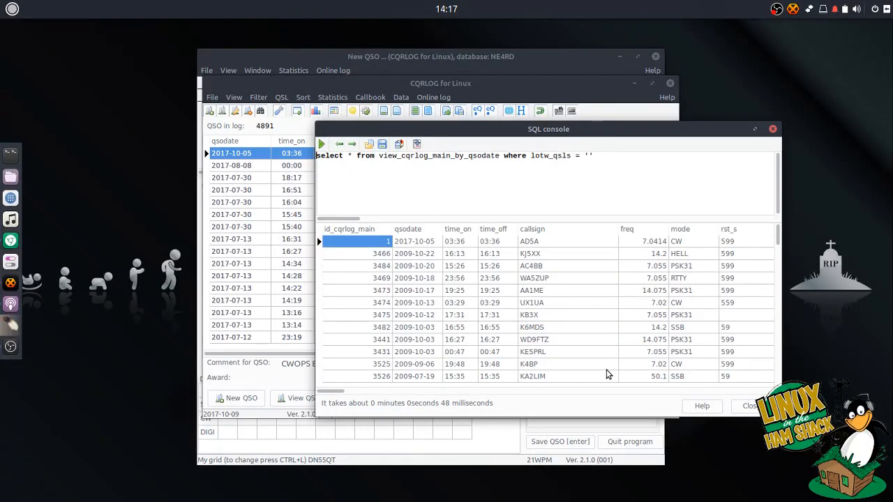
left_click_drag(384, 393, 336, 390)
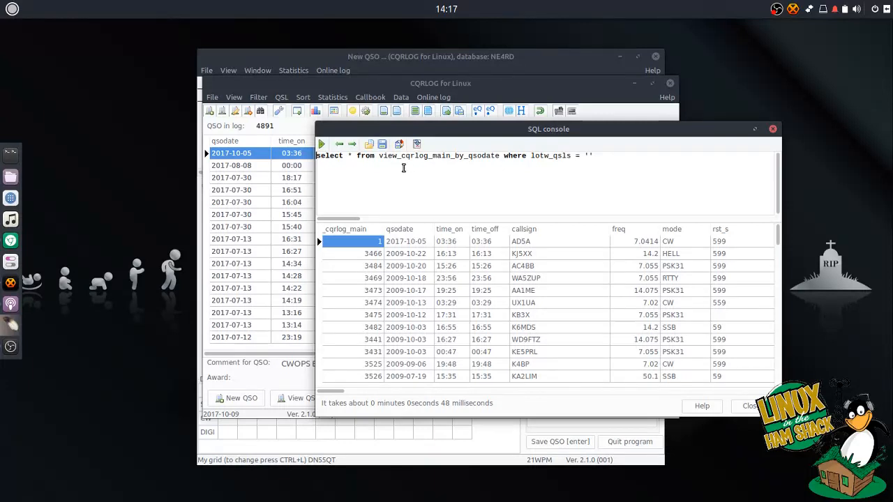
Replace the view name in the query with the table cqrlog_main
double_click(485, 156)
key("BackSpace")
type("cqr_log")
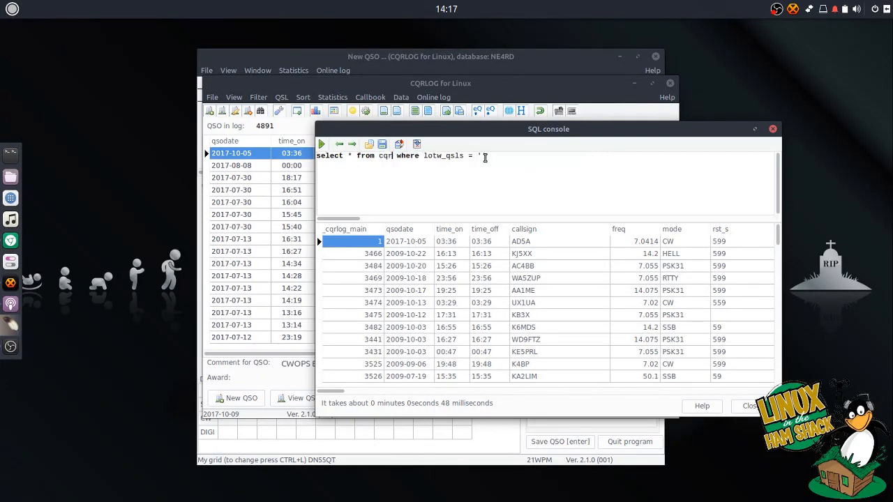
key("BackSpace")
key("BackSpace")
key("BackSpace")
key("BackSpace")
type("lk")
key("BackSpace")
type("iog")
key("BackSpace")
key("BackSpace")
key("BackSpace")
type("og_main")
Replace "select * from" with "update" at the start of the statement
key("Left")
key("shift+Left")
key("shift+Left")
key("shift+Left")
key("shift+Left")
key("shift+Left")
key("shift+Left")
key("Right")
key("Right")
key("Right")
key("Right")
key("shift+Home")
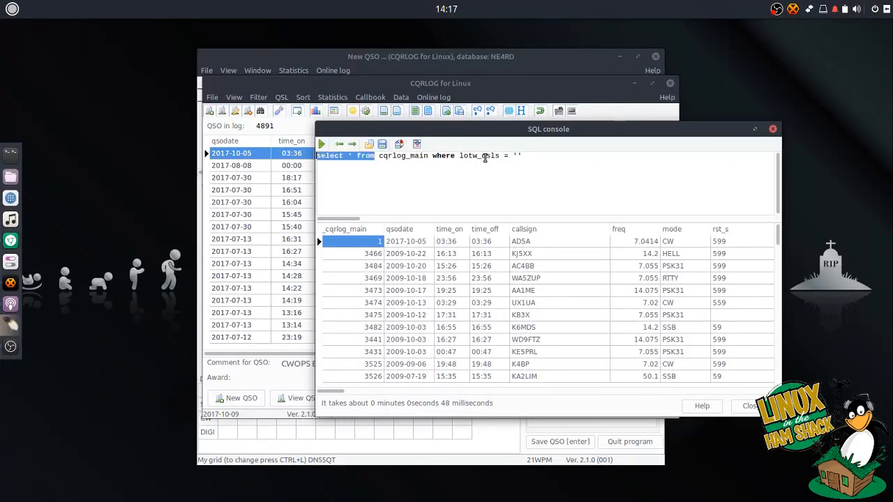
type("update")
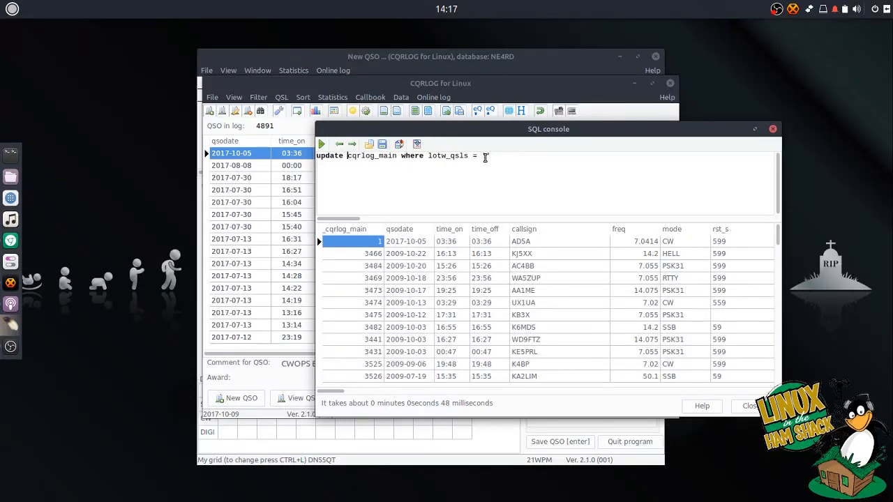
Insert an assignment of 'Y' to the LoTW sent column between cqrlog_main and the where clause
key("Right")
type(";otw_qsls")
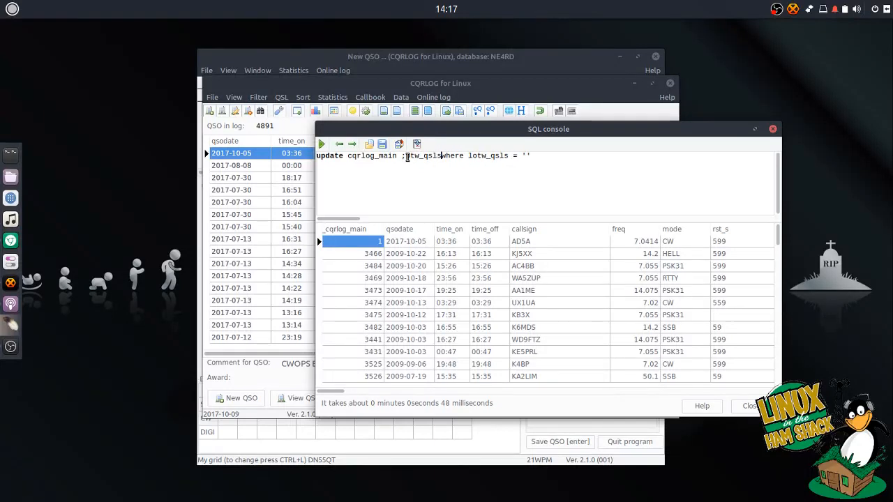
key("BackSpace")
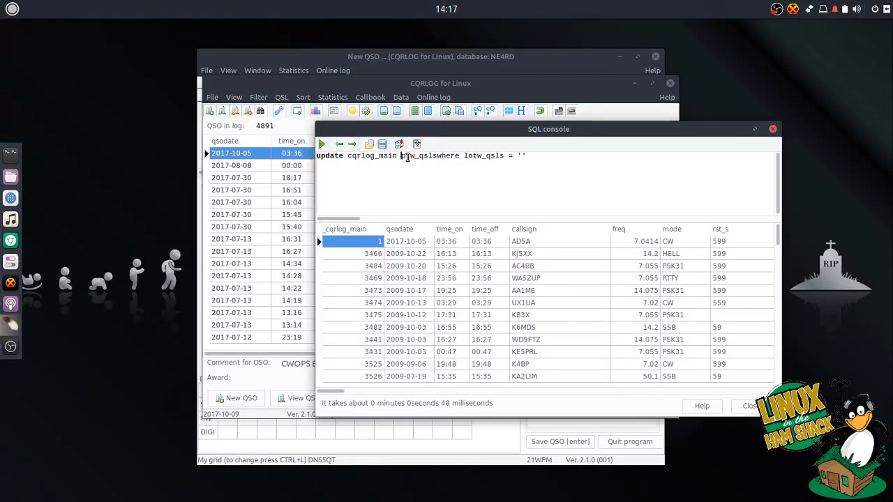
type("ls")
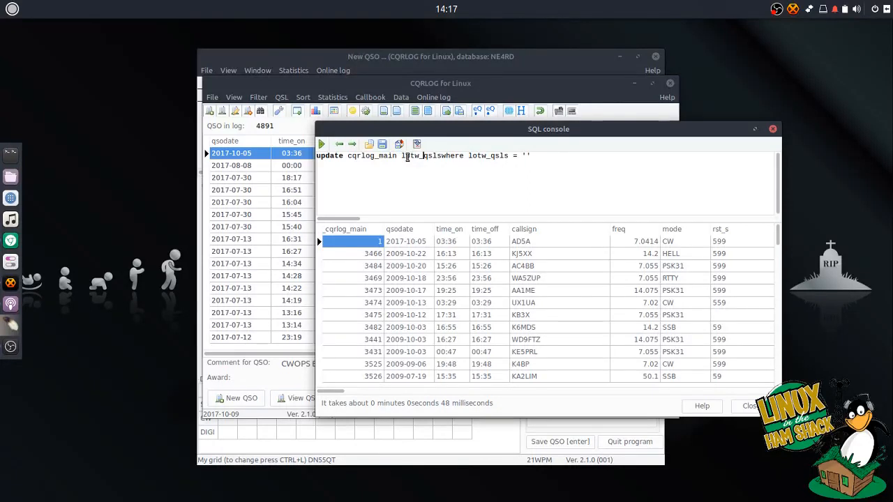
type(" = 'Y' where")
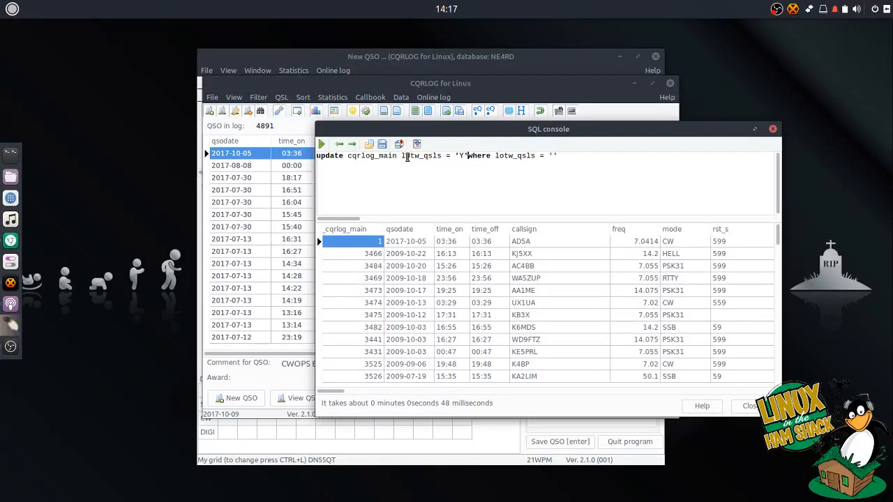
Extend the where clause with "and qsodate < '2017-10-01'" and try to run the update statement
type(" lotw_qsls = '' an")
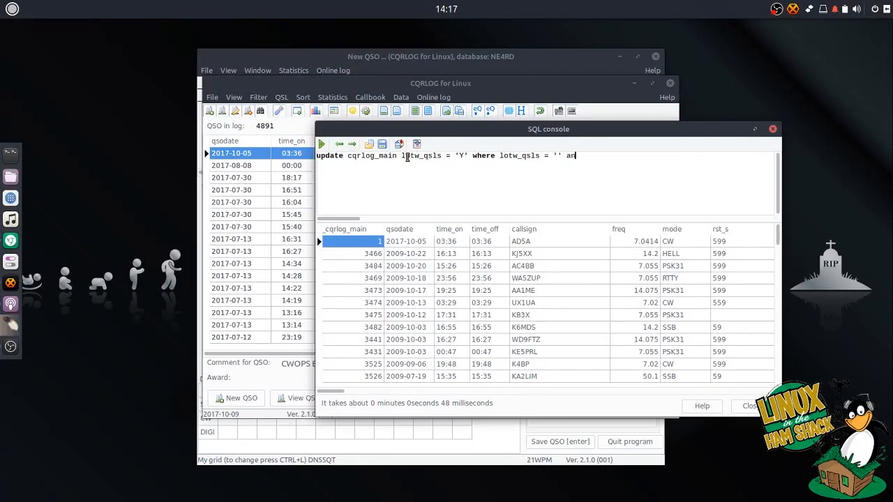
type("d qsodate < '2017-10-01'")
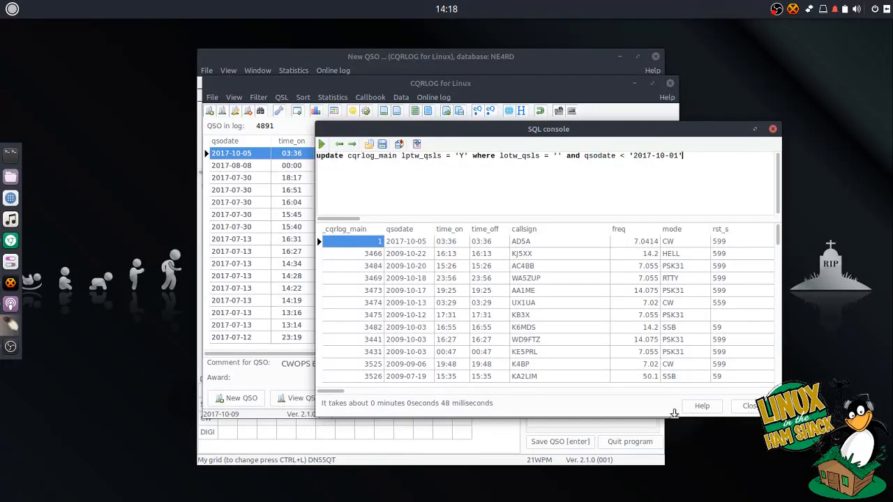
left_click(321, 144)
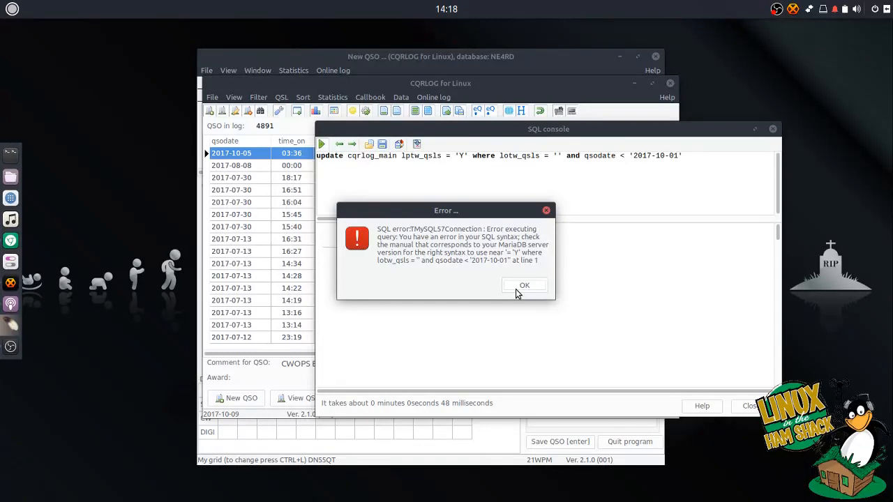
left_click(515, 289)
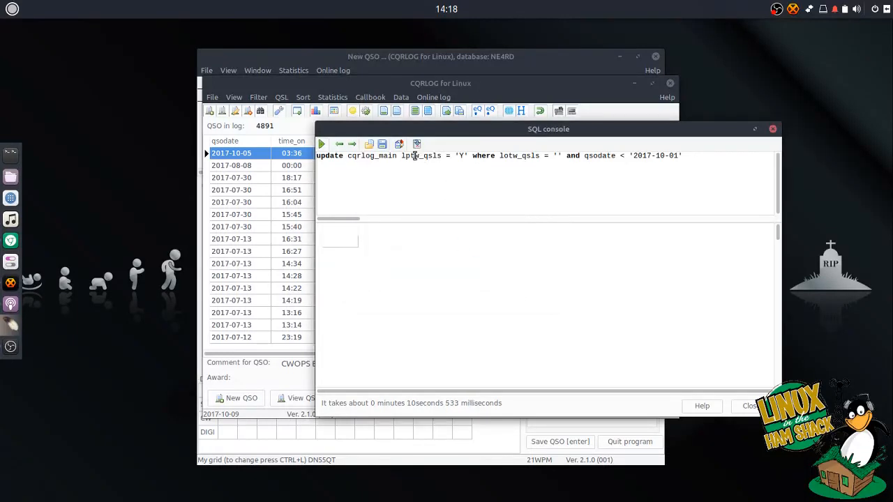
Insert the missing "set" keyword, correct the assigned column name to lotw_qsls, and run the update
type("set")
key("BackSpace")
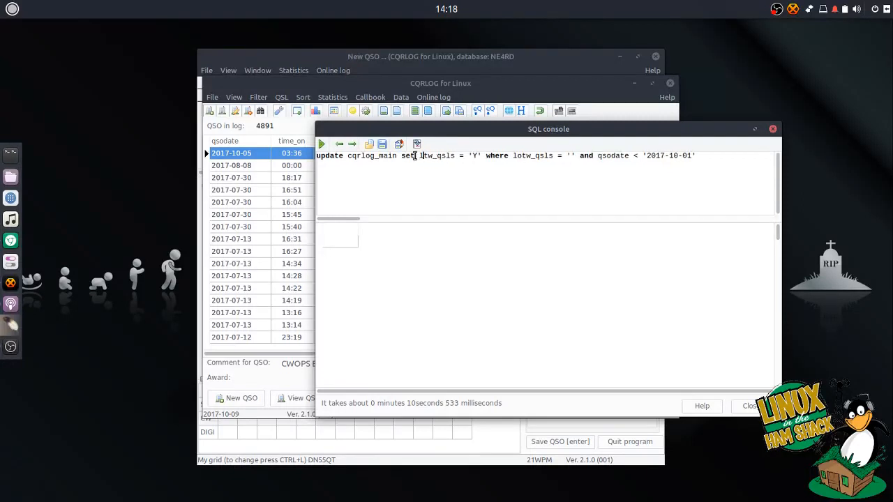
type("o")
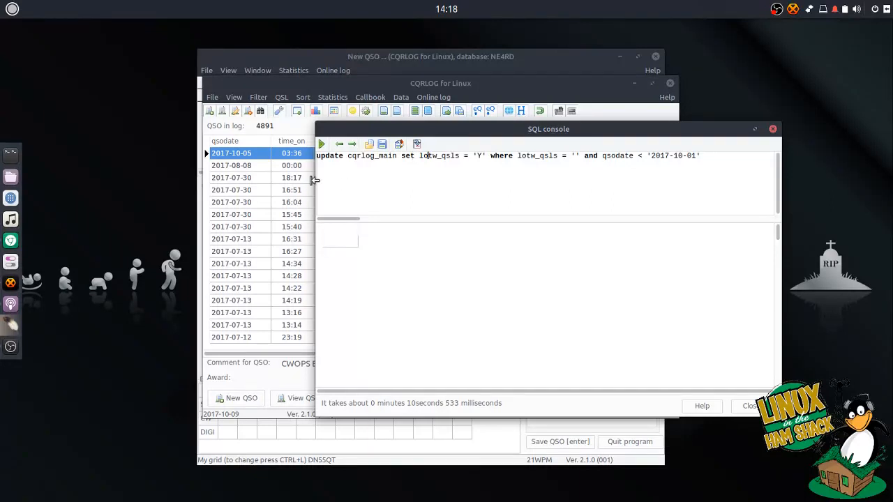
left_click(321, 144)
Turn the statement into "select * from cqrlog_main" with the same where conditions and run it to check for remaining unflagged QSOs
left_click_drag(486, 155, 306, 151)
type("s")
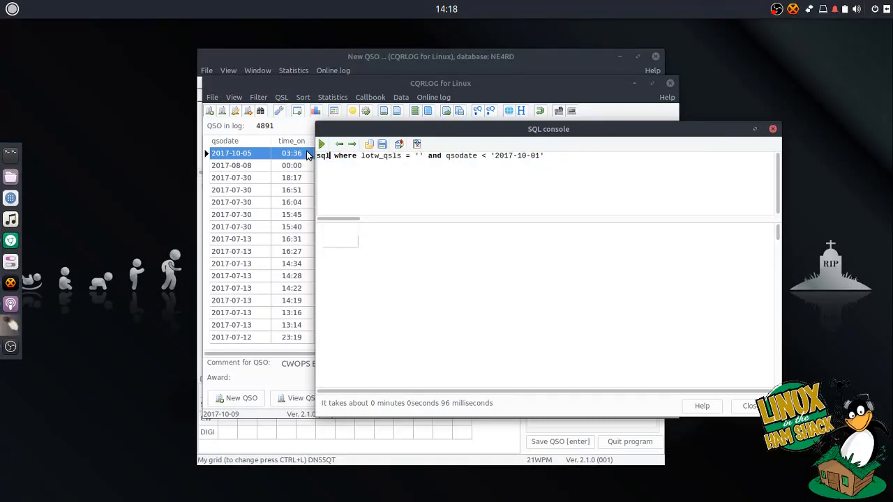
type("elect *")
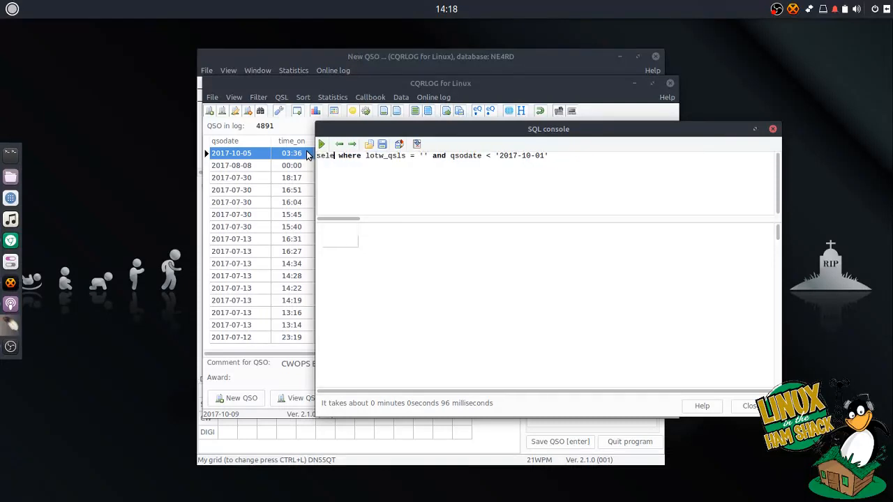
type(" fr")
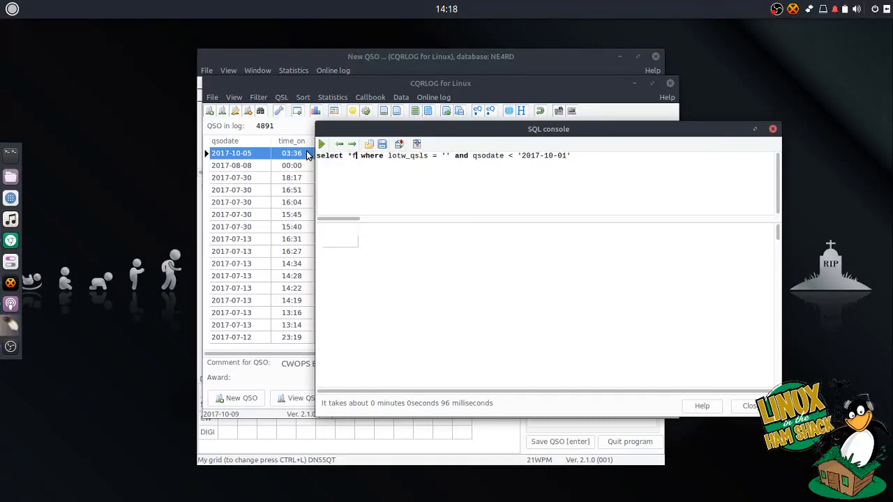
type("om cqr")
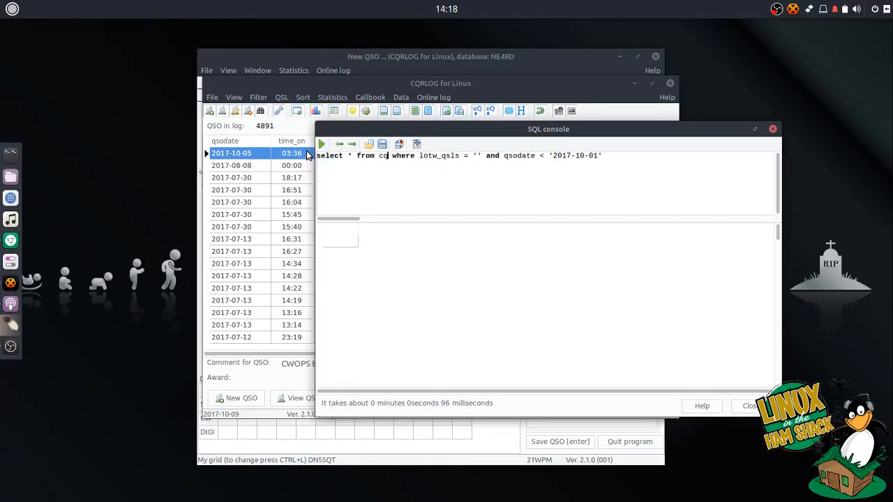
type("log_m")
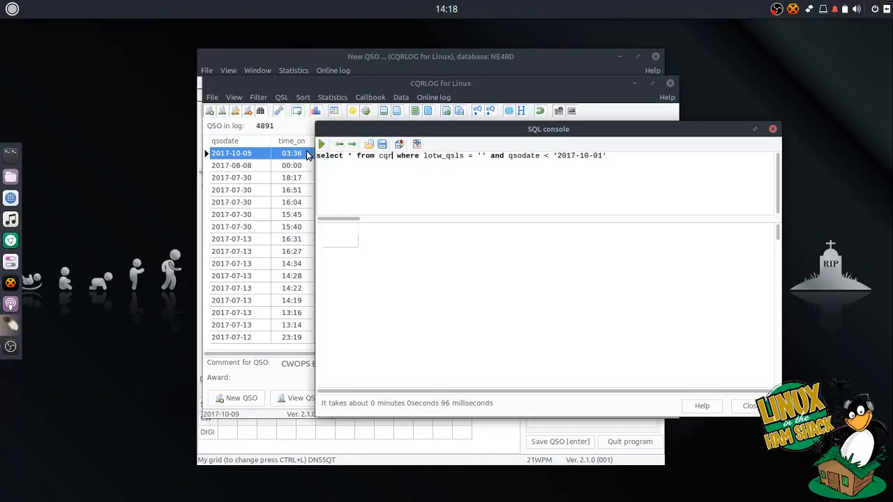
type("ain")
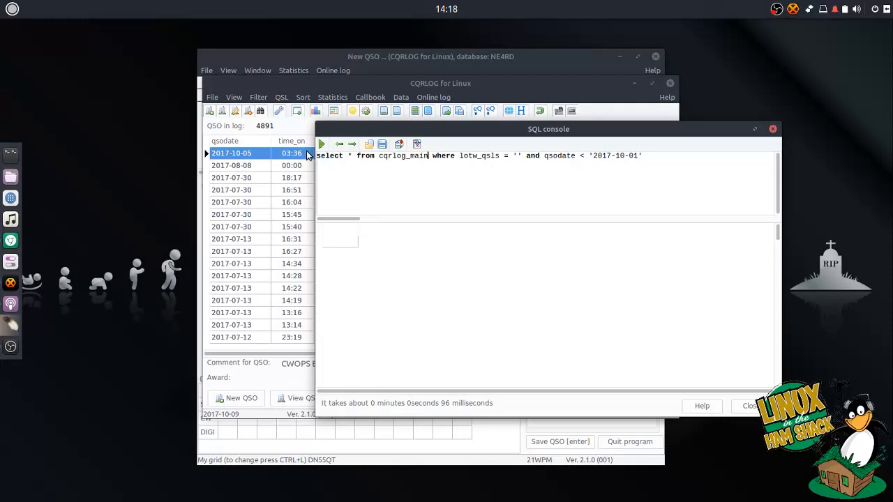
left_click(322, 145)
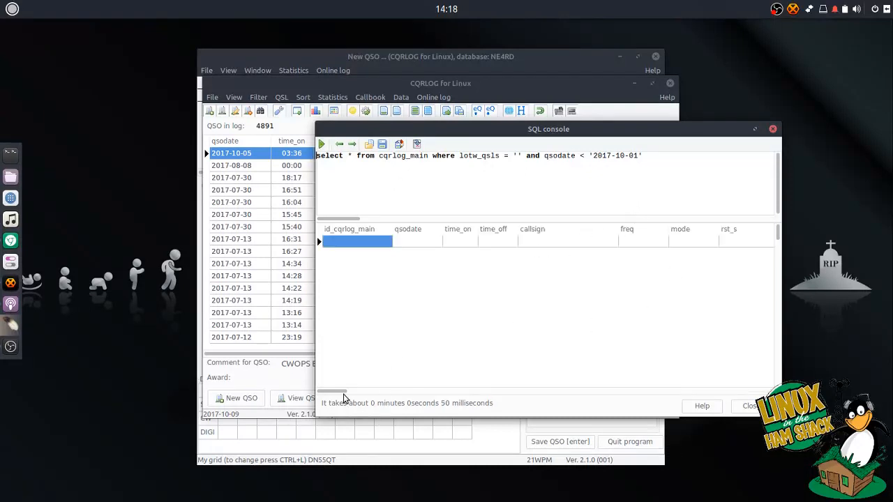
left_click_drag(341, 392, 444, 386)
left_click_drag(665, 393, 325, 393)
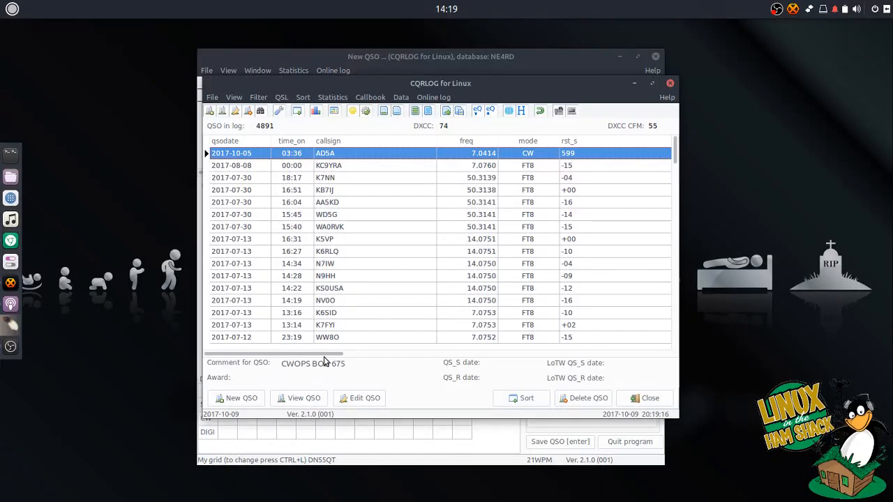
Export and sign the never-uploaded QSOs using the callsign certificate password, and upload the signed file to LoTW
left_click_drag(390, 354, 230, 359)
left_click(447, 112)
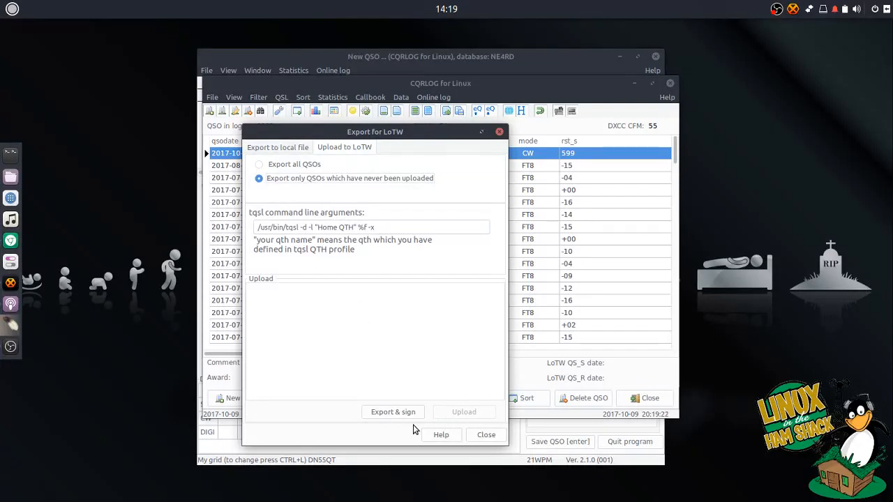
left_click(393, 412)
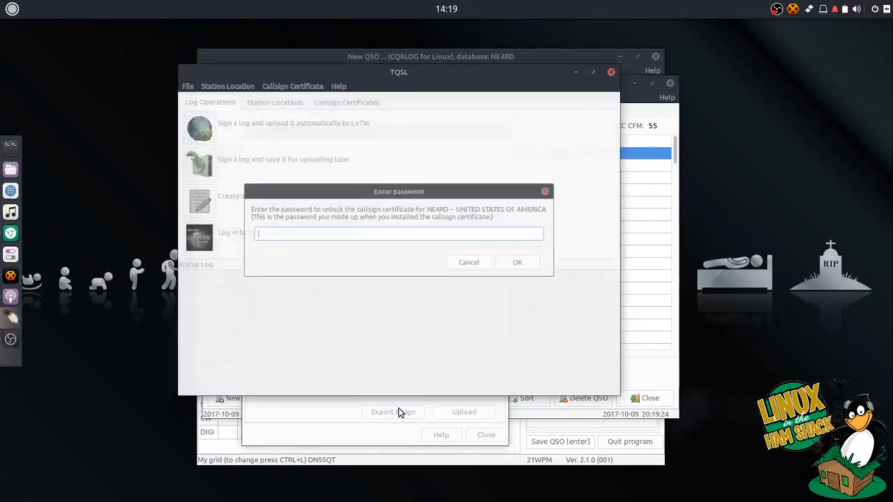
type("•••••••••")
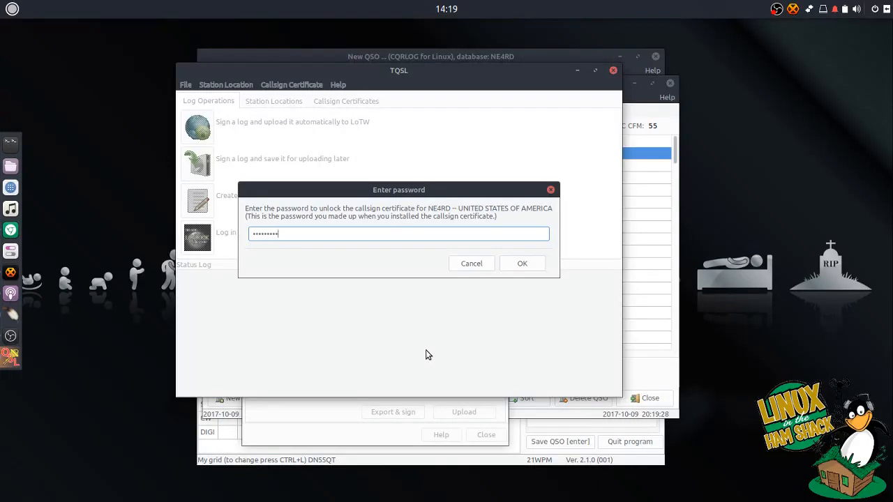
left_click(524, 266)
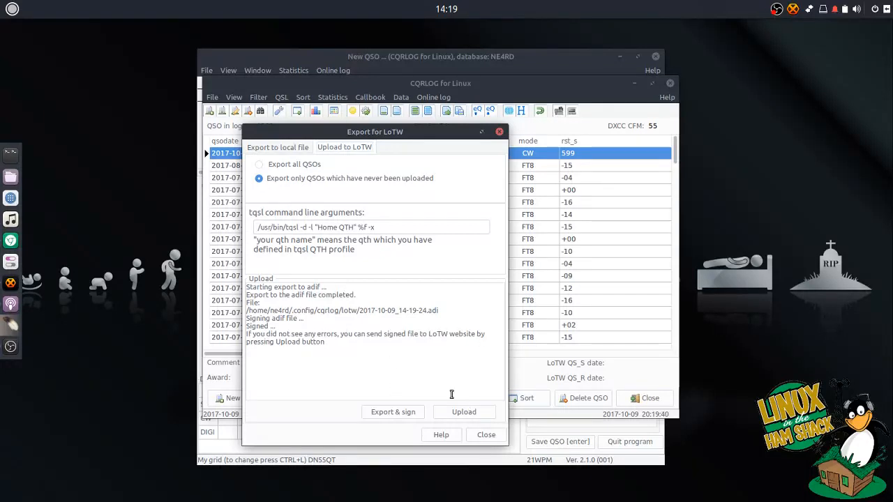
left_click(469, 411)
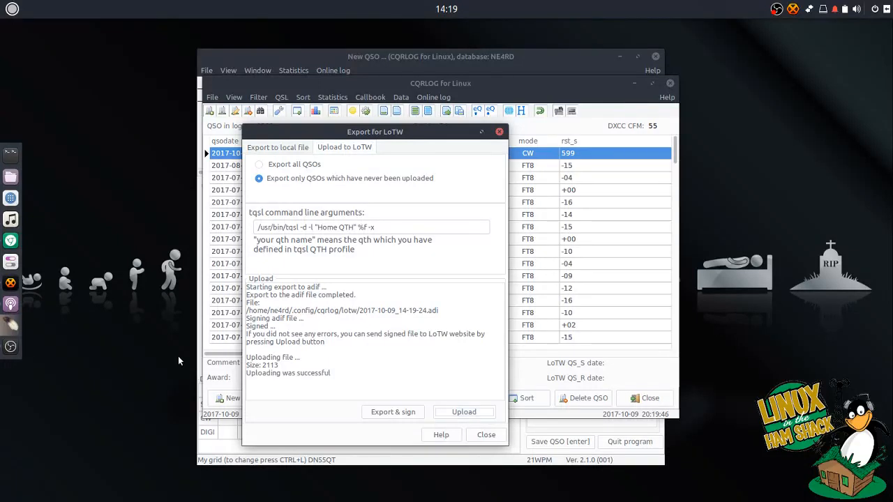
left_click(486, 435)
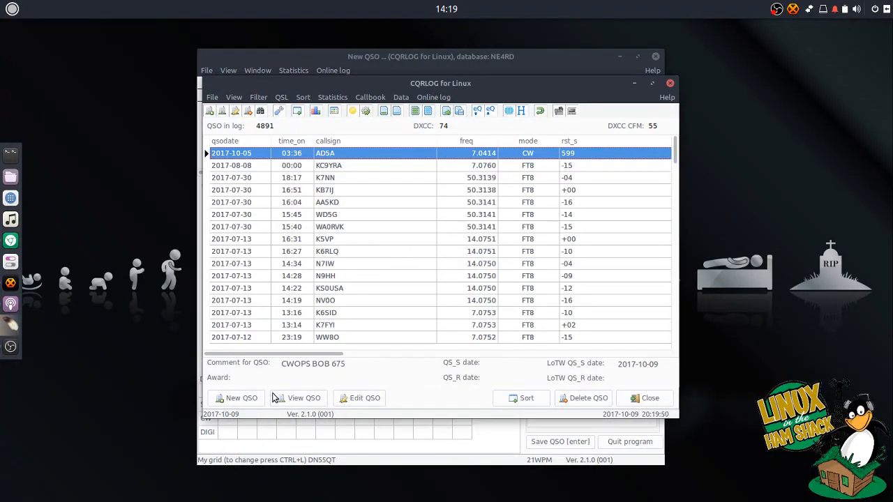
Open the import from the LoTW website and request QSL records received on or after 2009-10-30
left_click(465, 113)
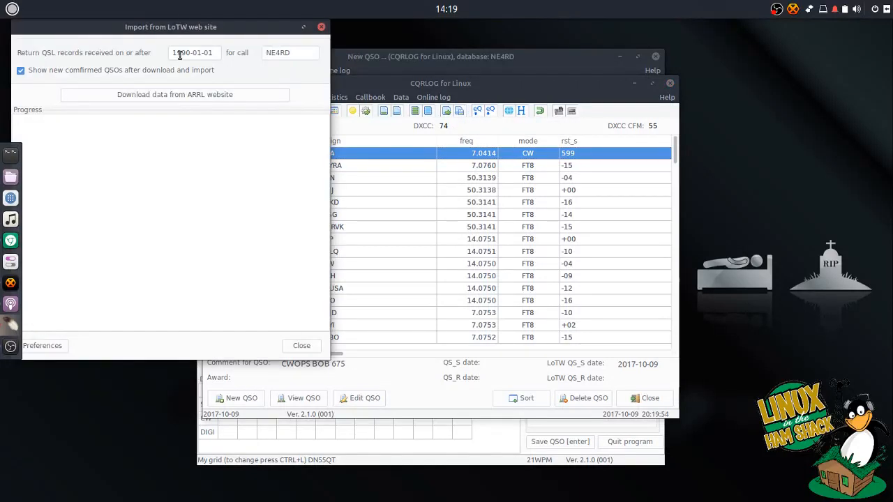
left_click_drag(179, 29, 259, 128)
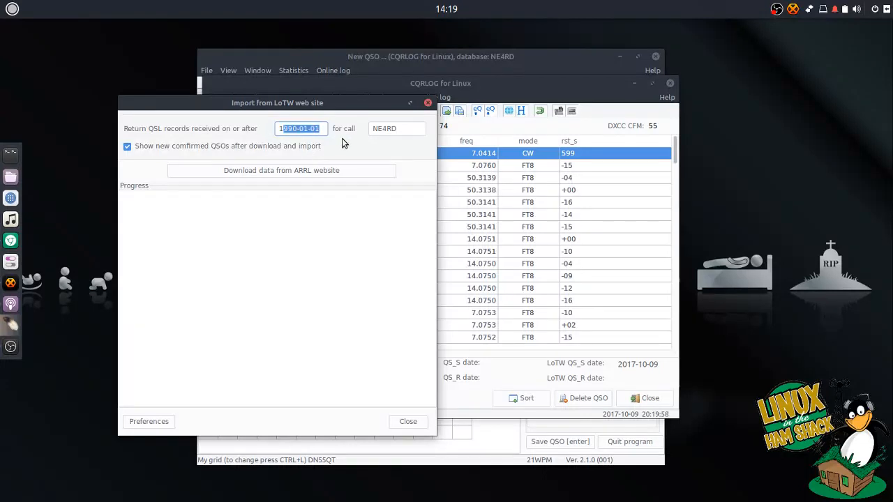
left_click_drag(320, 129, 298, 129)
left_click(323, 127)
key("BackSpace")
key("BackSpace")
key("BackSpace")
key("BackSpace")
key("BackSpace")
key("BackSpace")
key("BackSpace")
key("BackSpace")
key("BackSpace")
key("BackSpace")
type("2009-10-30")
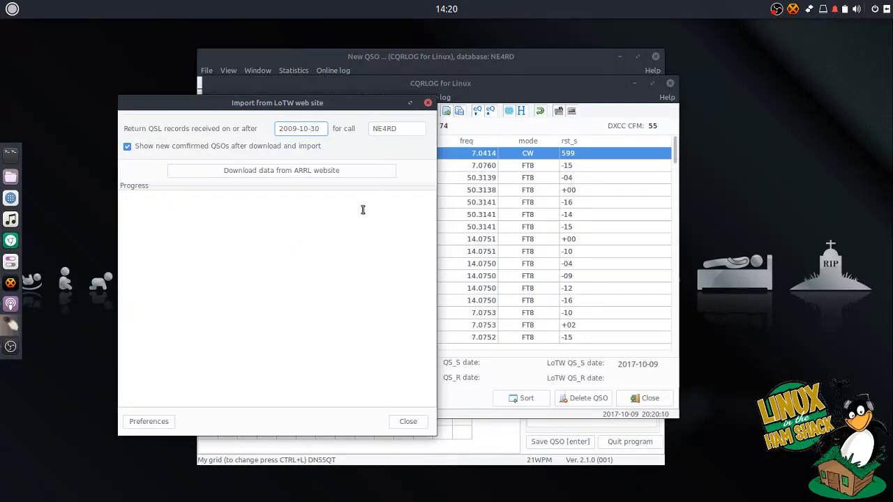
Download the LoTW data from the ARRL website and show the lotw_error.txt file of unmatched QSOs
left_click(312, 173)
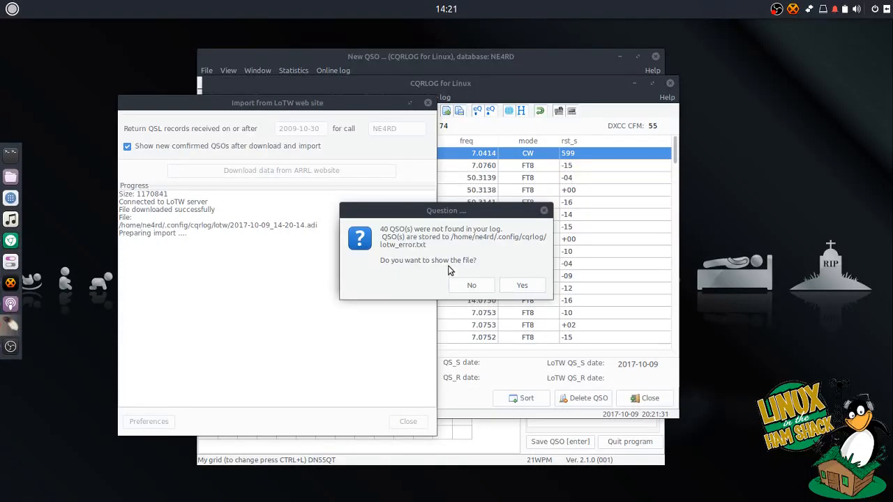
left_click(523, 286)
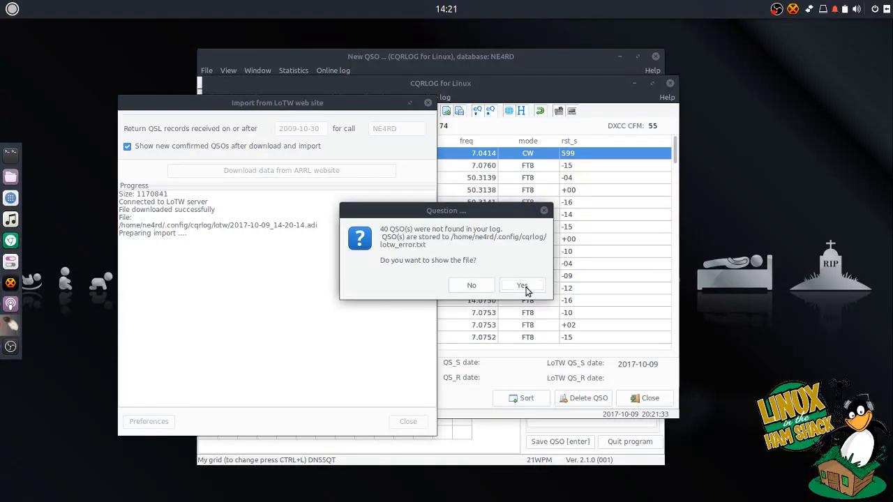
left_click_drag(212, 28, 477, 48)
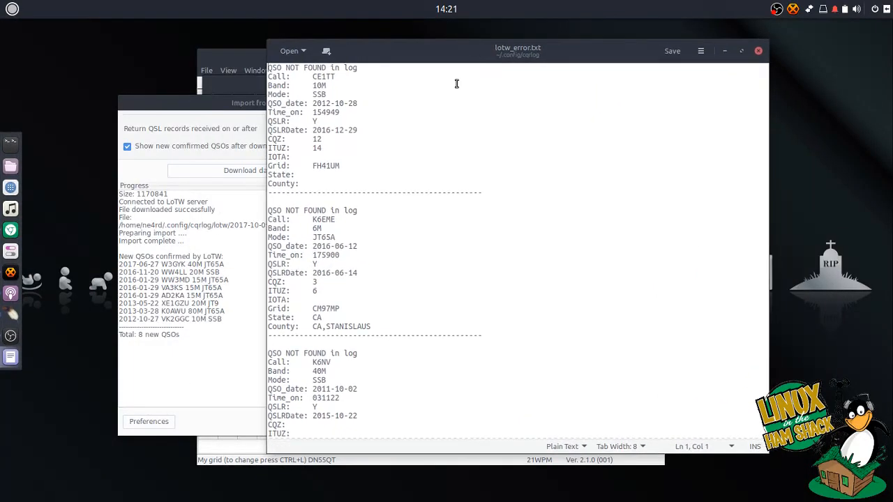
Uncover the LoTW import window to review the newly confirmed QSOs, and close the import
left_click_drag(407, 53, 456, 58)
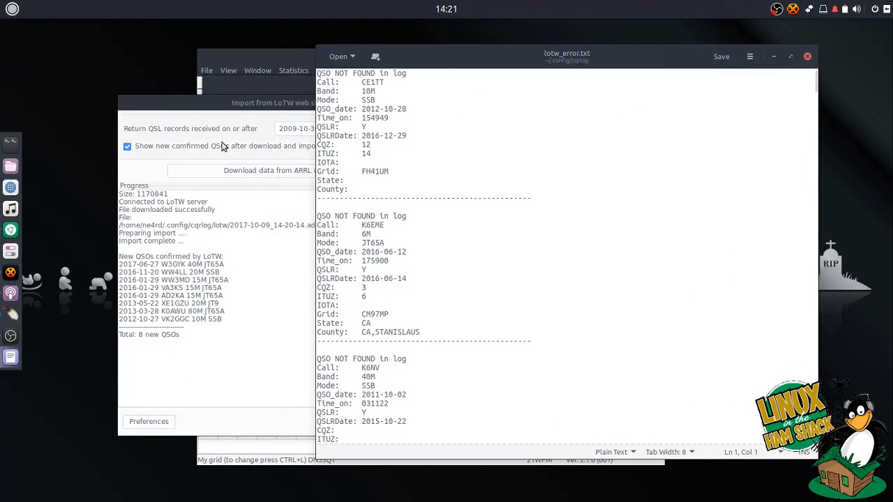
left_click(259, 105)
left_click_drag(260, 105, 359, 109)
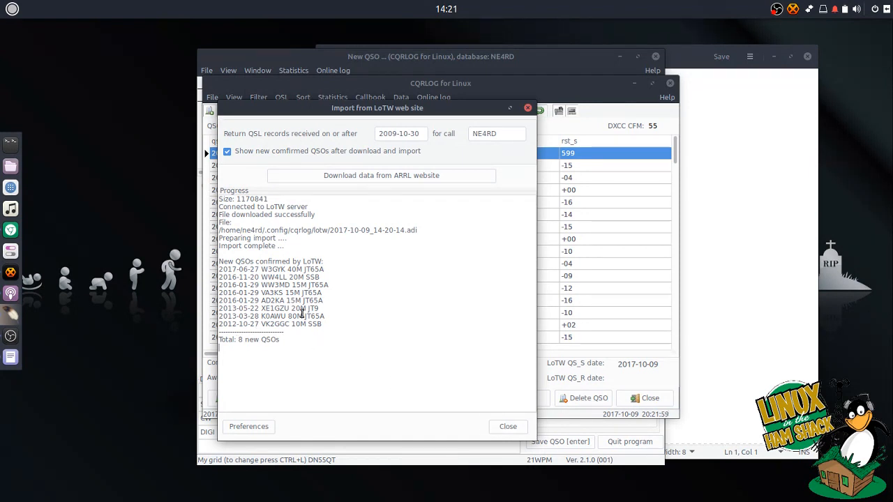
left_click(502, 430)
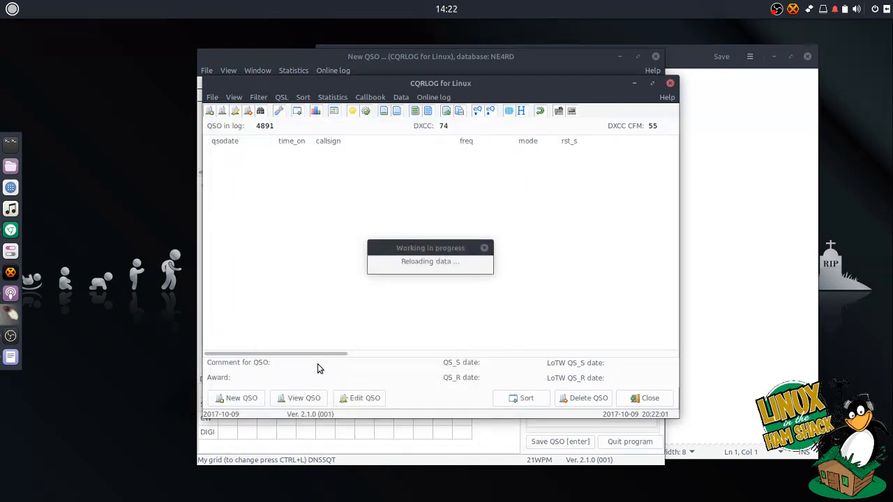
Examine the calls, bands, modes and dates of the QSOs not found in the log throughout lotw_error.txt
left_click(766, 349)
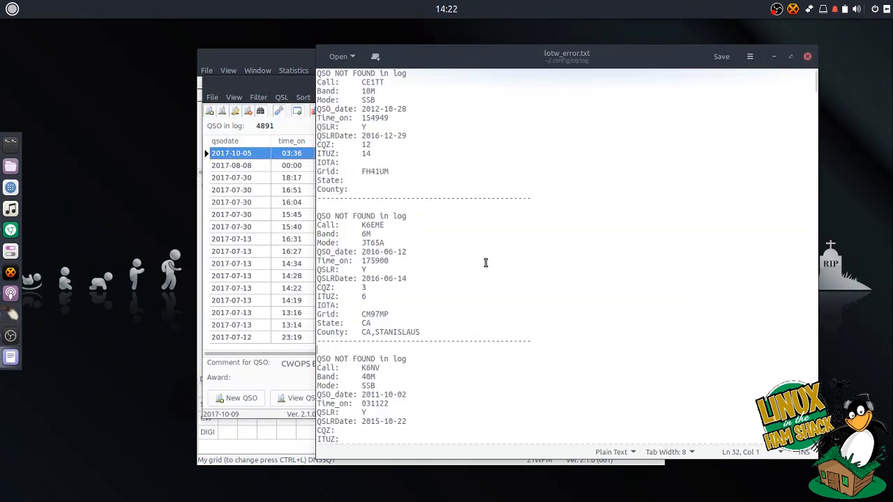
left_click_drag(491, 53, 566, 56)
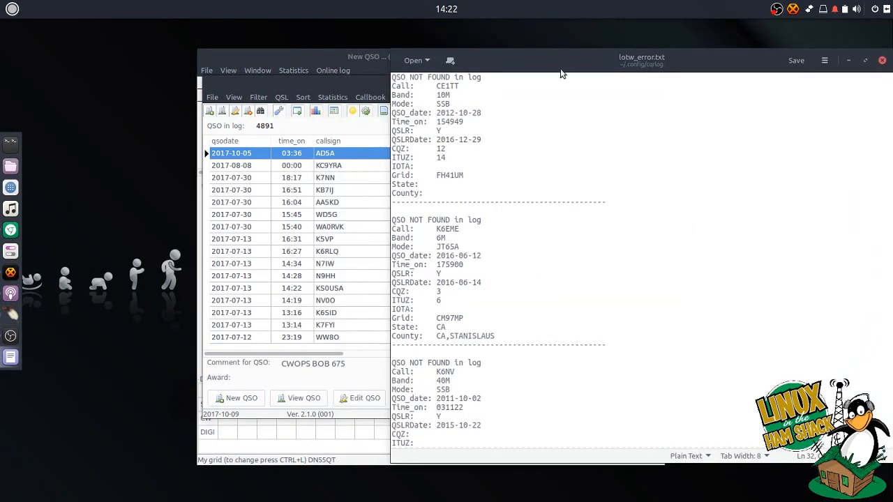
scroll(551, 209, "down", 11)
scroll(548, 231, "down", 15)
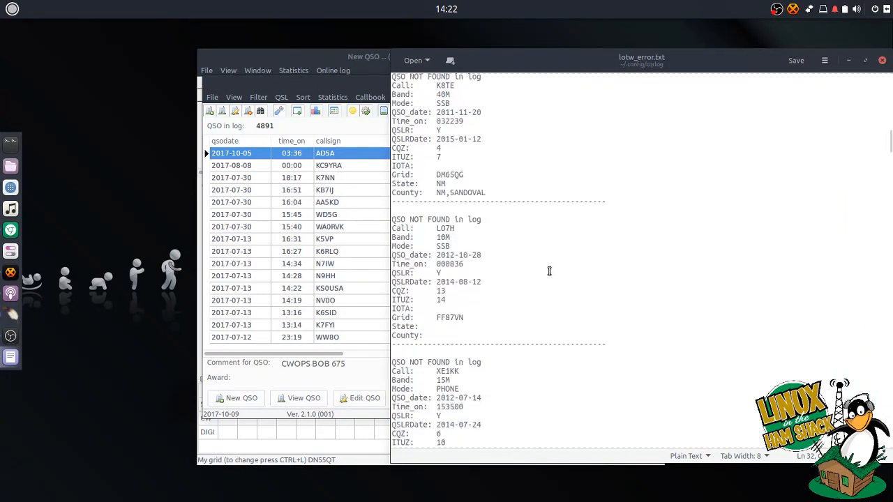
scroll(518, 296, "down", 9)
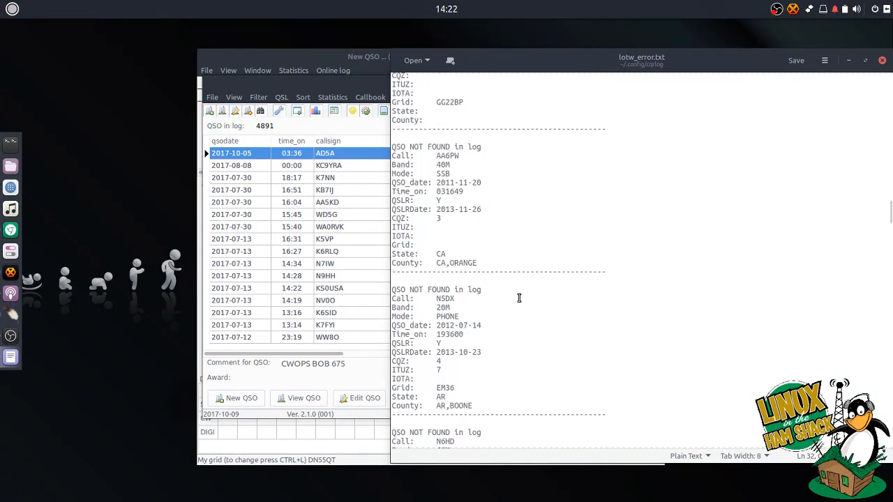
scroll(483, 290, "down", 15)
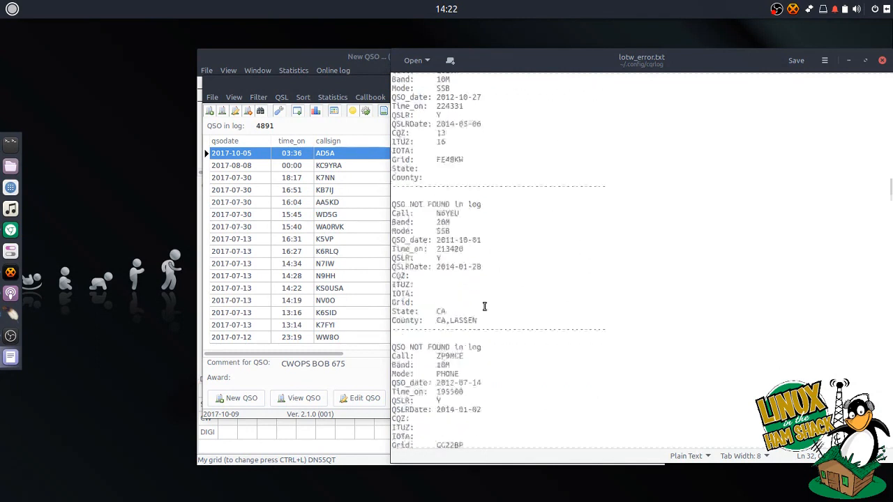
scroll(483, 298, "down", 15)
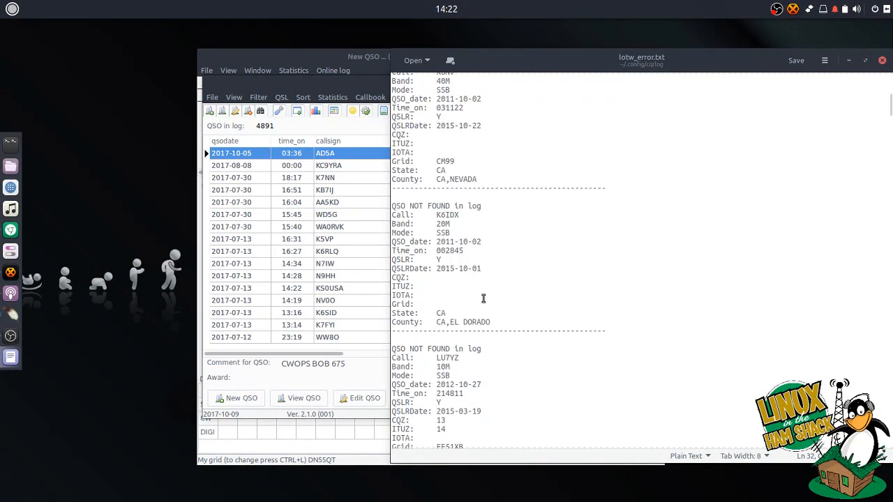
scroll(484, 307, "down", 10)
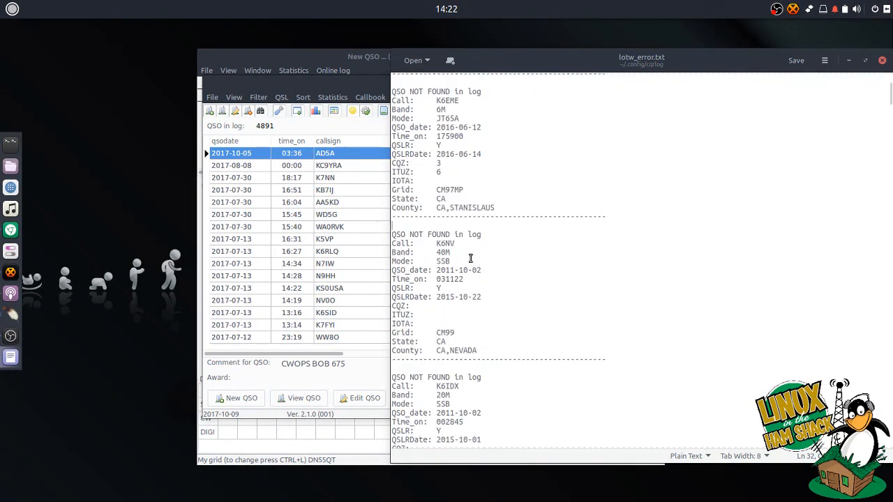
scroll(486, 324, "down", 6)
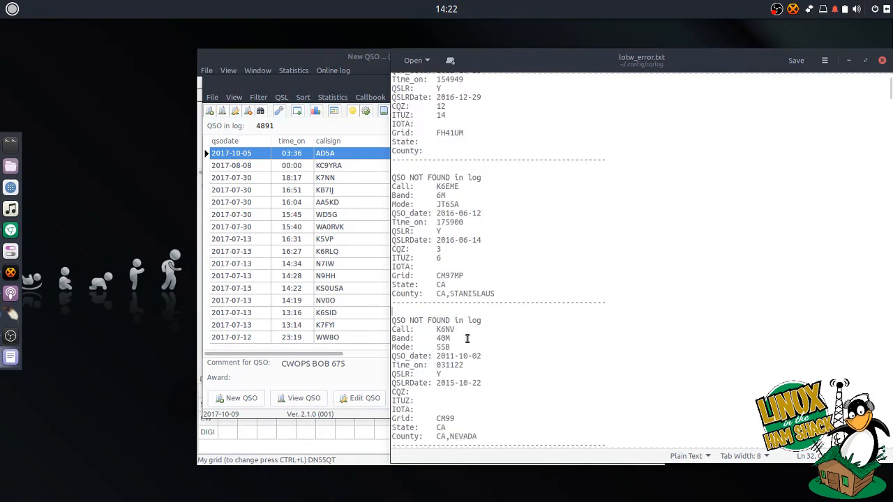
scroll(467, 346, "up", 2)
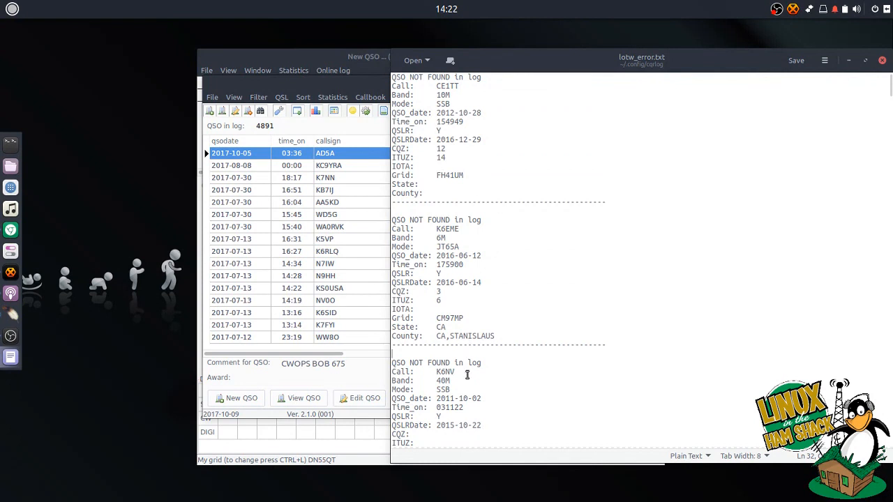
scroll(480, 381, "down", 6)
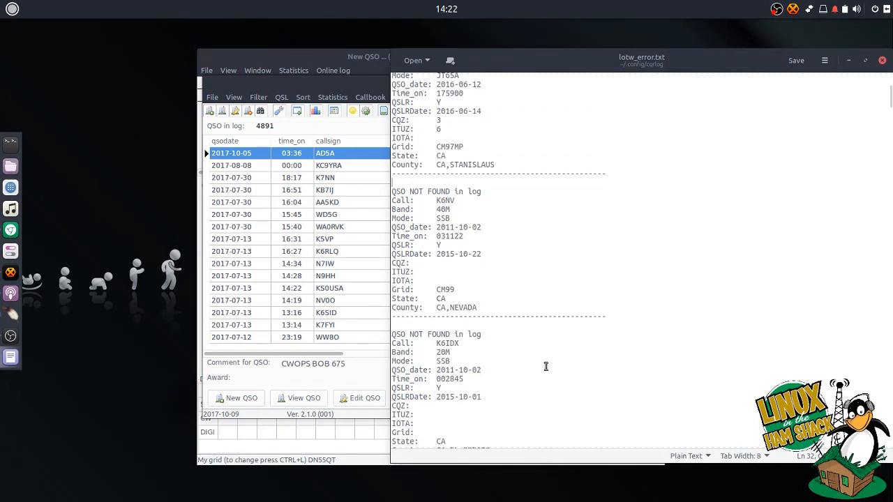
scroll(543, 349, "down", 20)
scroll(543, 348, "down", 20)
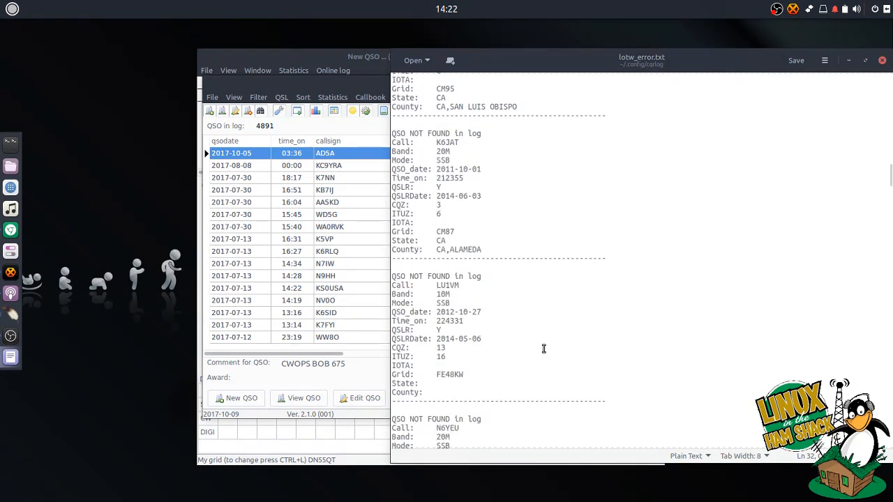
scroll(543, 356, "down", 20)
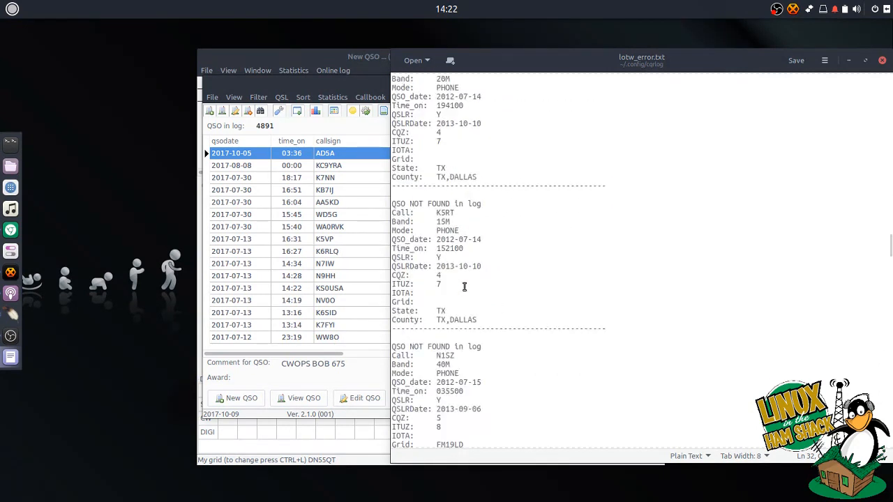
scroll(482, 282, "down", 15)
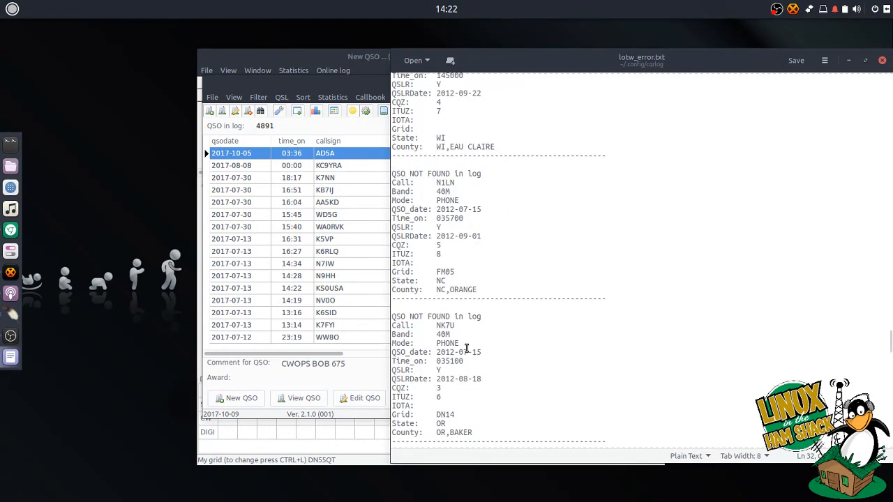
scroll(501, 314, "down", 6)
scroll(433, 356, "down", 20)
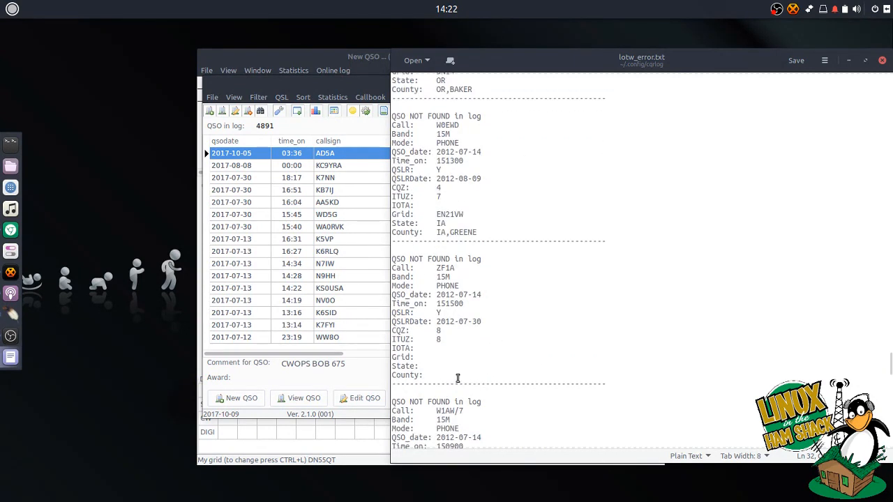
scroll(447, 354, "up", 9)
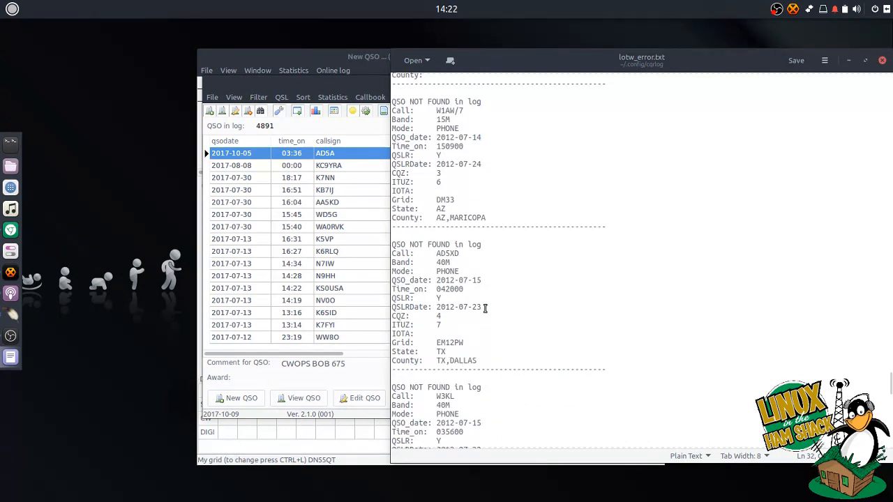
Check the W1AW/7 entry and the records following it in lotw_error.txt, and close the file
mouse_move(461, 258)
left_mouse_down()
mouse_move(445, 250)
mouse_move(463, 244)
mouse_move(443, 257)
mouse_move(427, 249)
mouse_move(468, 247)
left_mouse_up()
left_click(440, 239)
left_click(437, 257)
left_click(427, 238)
left_click(468, 245)
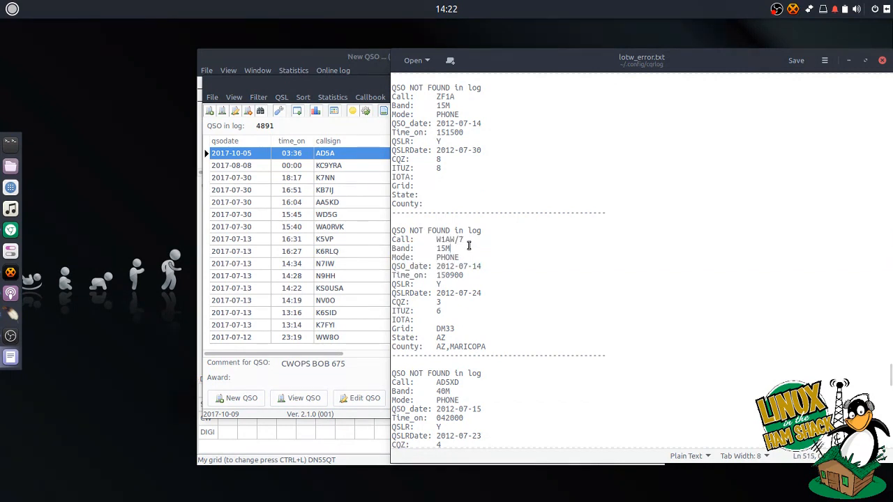
scroll(485, 292, "down", 10)
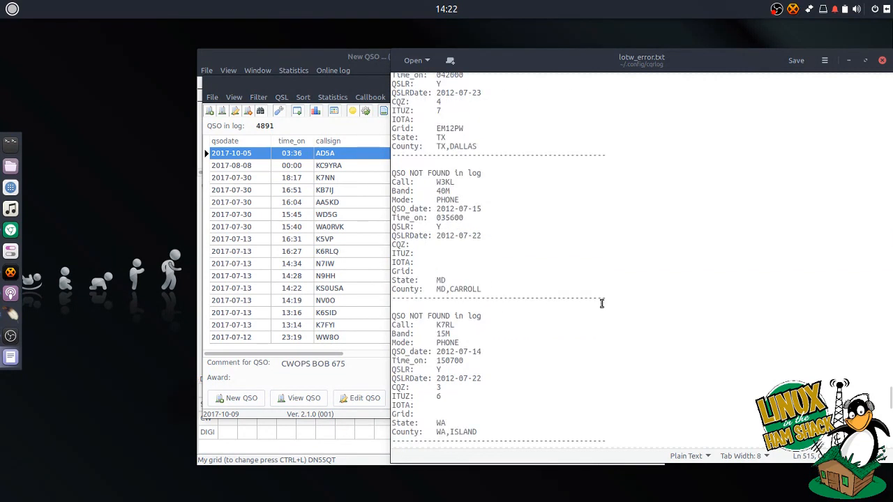
left_click(881, 60)
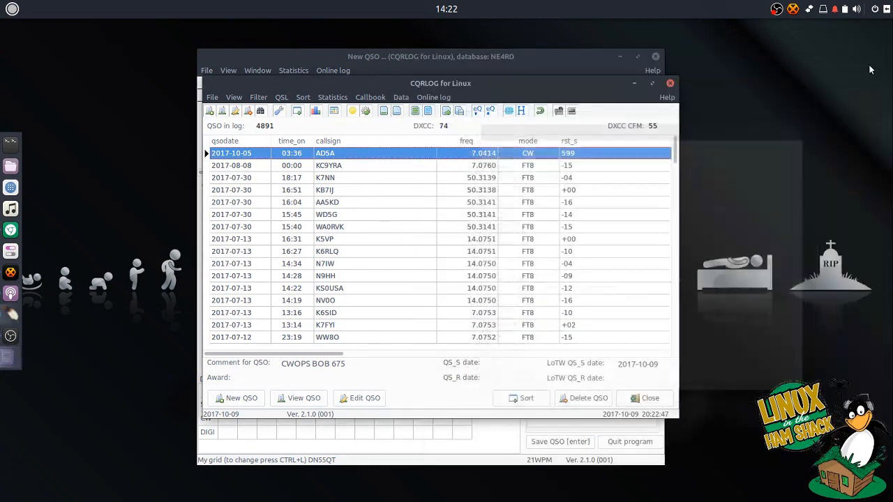
Rebuild the DXCC statistics for the log
left_click_drag(505, 82, 431, 91)
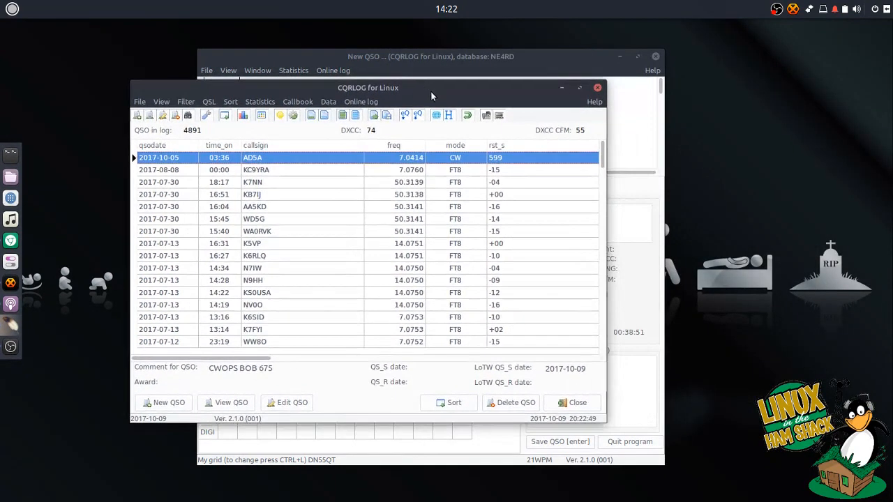
left_click(298, 101)
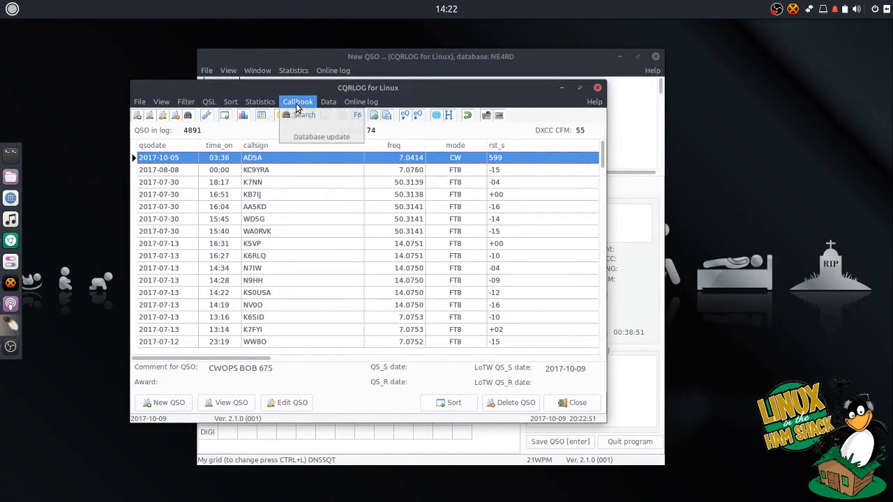
mouse_move(265, 103)
mouse_move(293, 115)
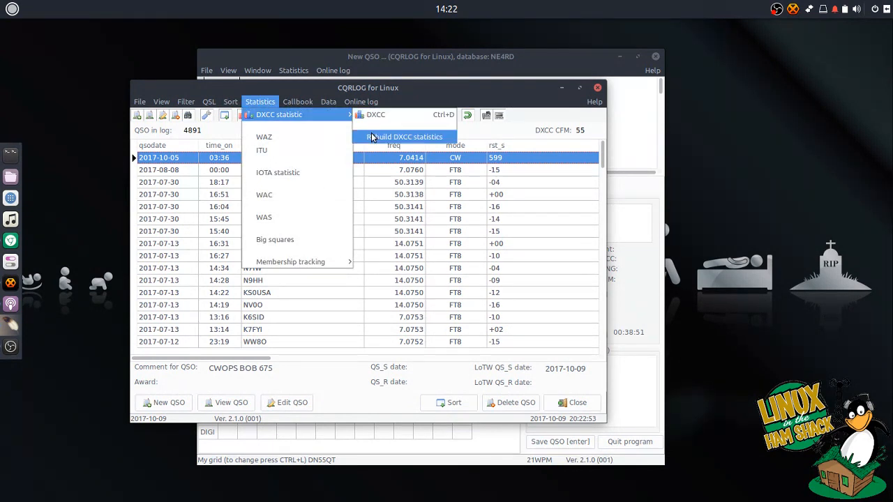
left_click(370, 137)
left_click(511, 279)
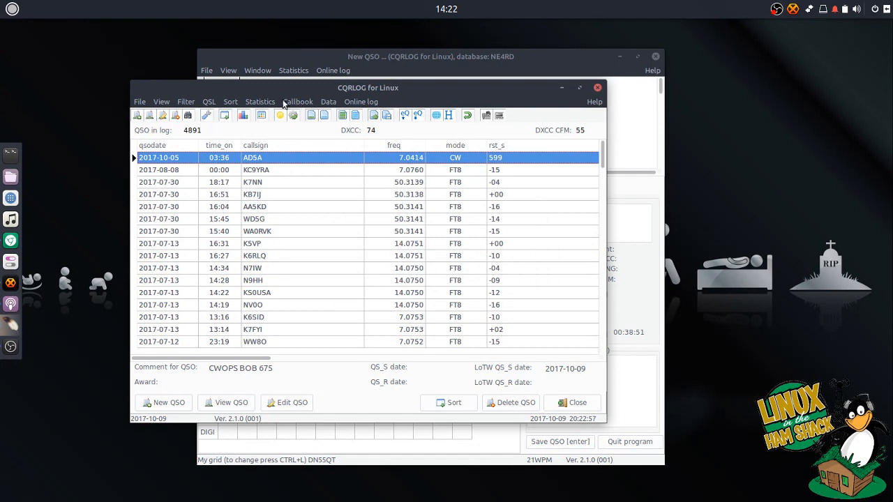
View the DXCC statistics for paper QSL, LoTW and eQSL confirmations, and close them
left_click(259, 102)
mouse_move(267, 118)
left_click(375, 115)
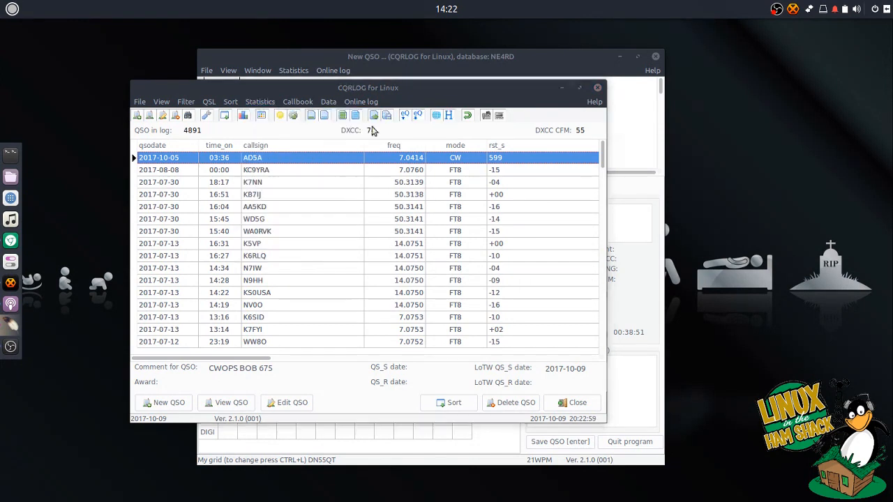
left_click_drag(281, 27, 513, 74)
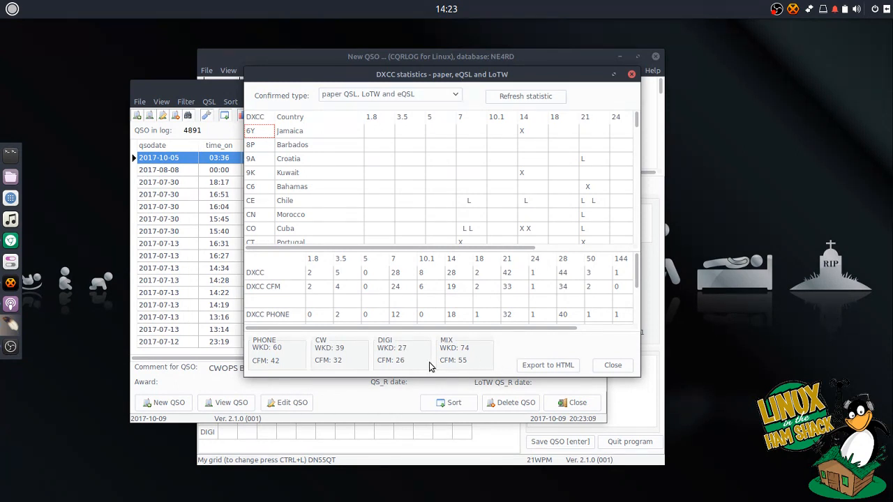
left_click(621, 370)
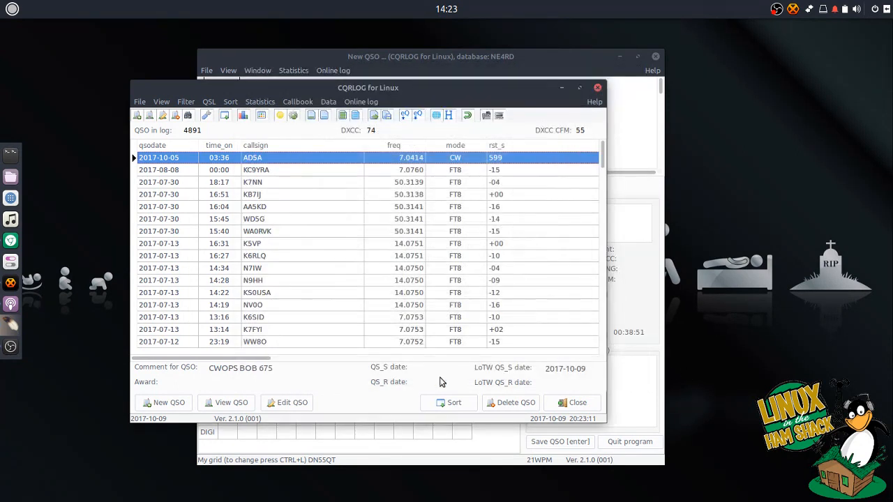
View the WAZ statistic for all modes, review the worked and confirmed zones by band, and close it
left_click(268, 103)
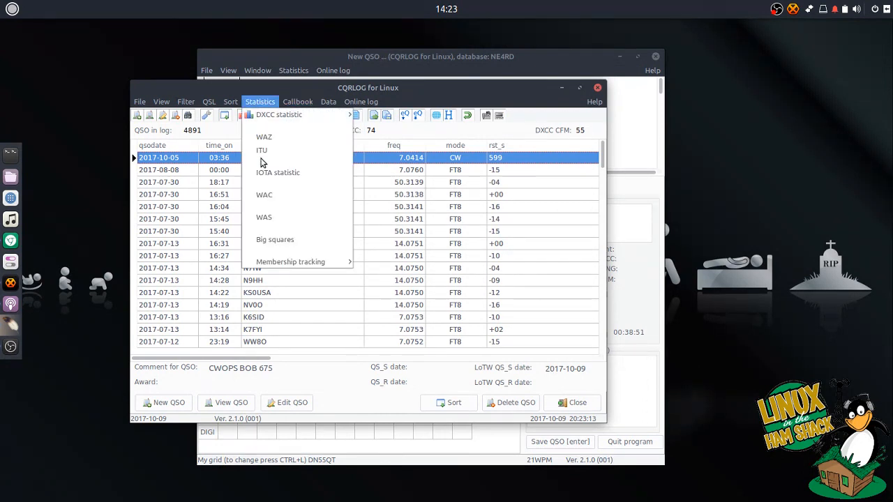
left_click(265, 137)
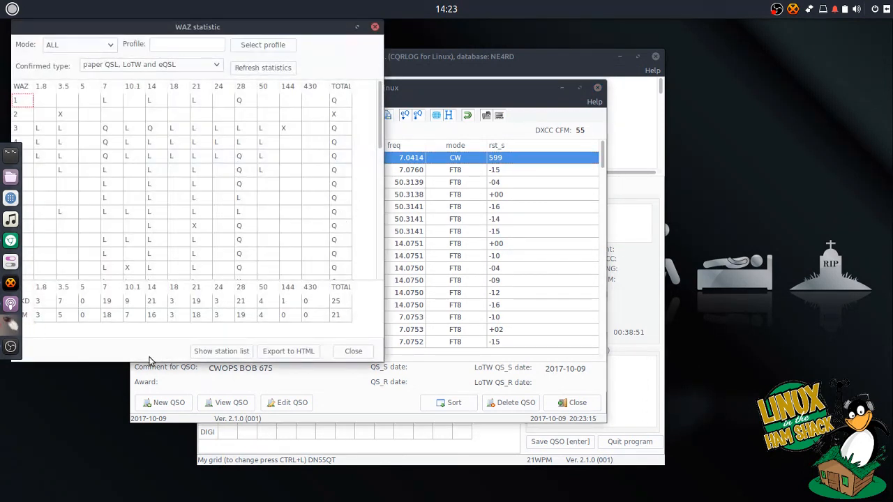
left_click_drag(242, 30, 451, 74)
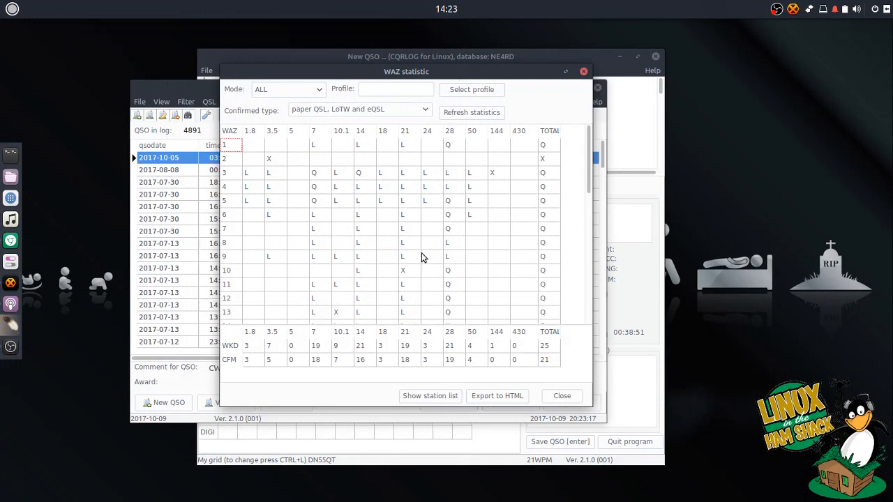
left_click(583, 71)
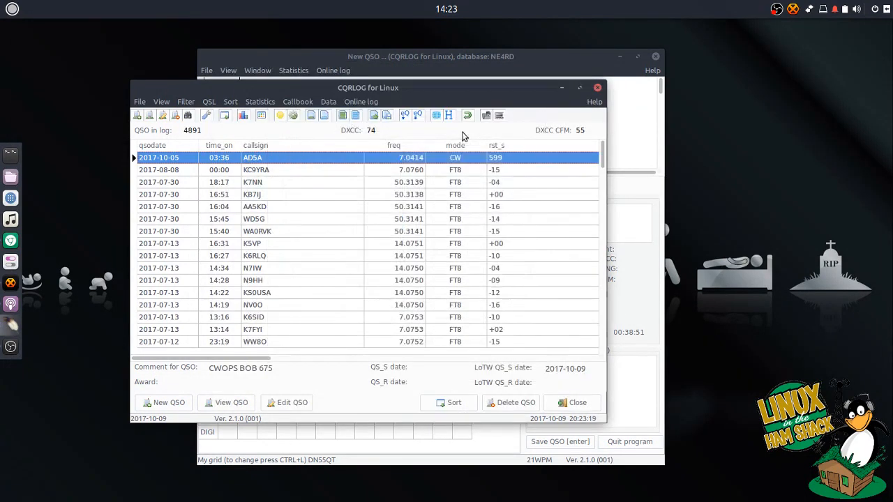
View the WAS statistic for all modes, review the worked and confirmed states by band, and close it
left_click(264, 102)
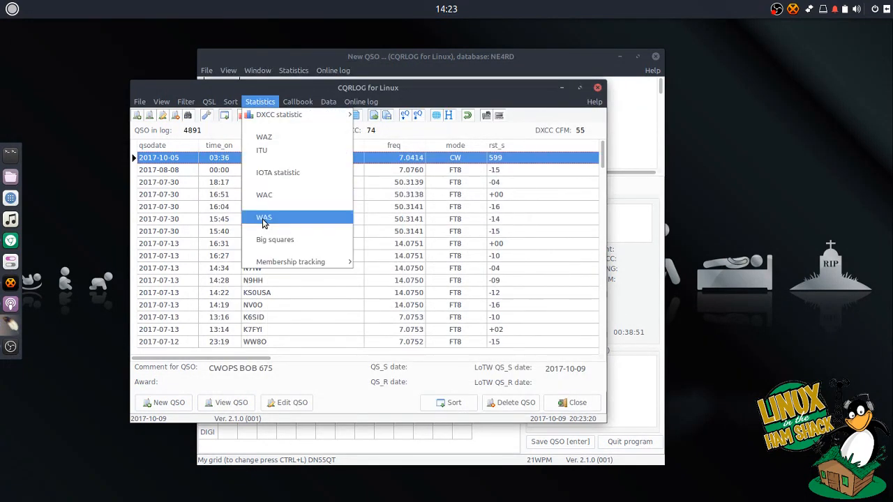
left_click(265, 217)
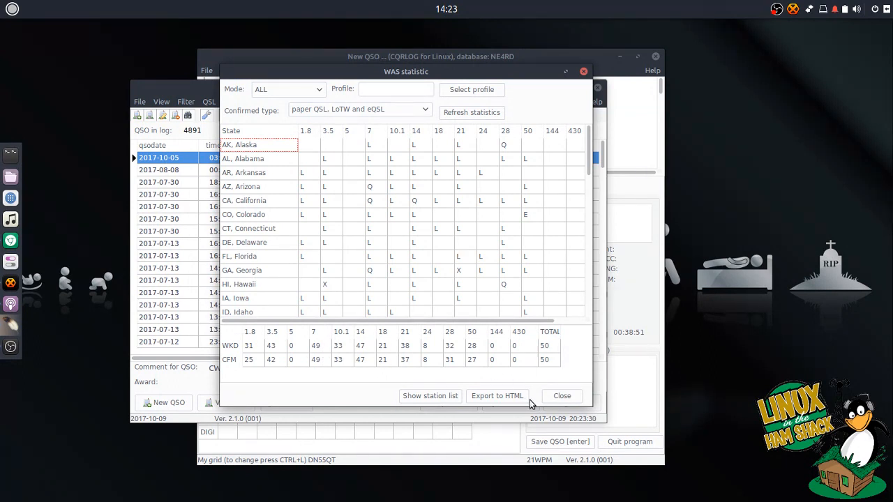
left_click(562, 396)
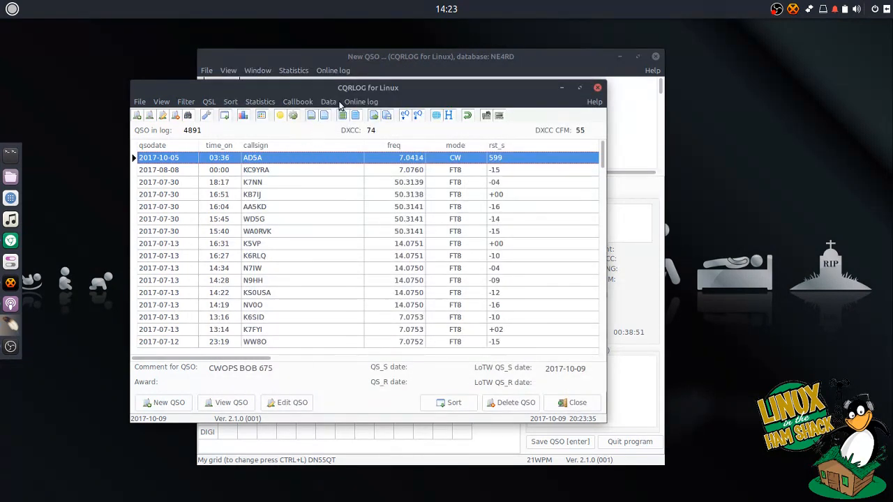
Close the log list and look up callsign NE1RD in the new QSO form to review its callbook details
left_click(597, 87)
left_click_drag(533, 56, 559, 53)
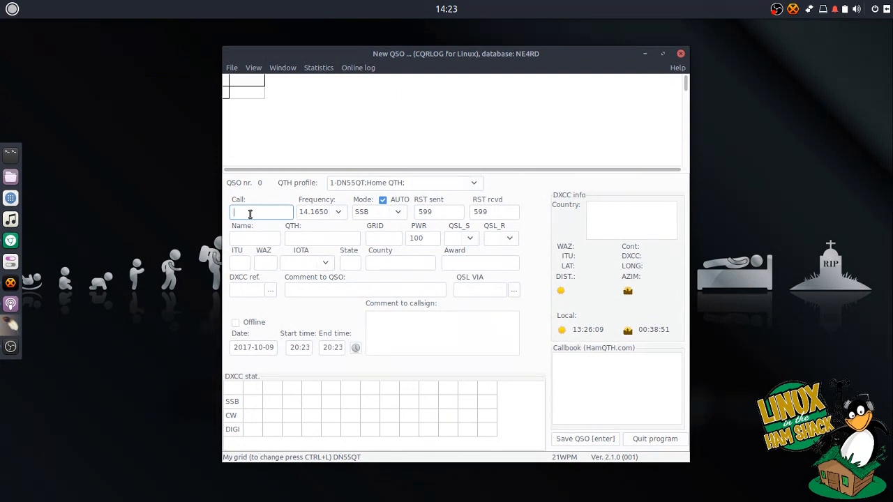
type("E3R")
type("1RD")
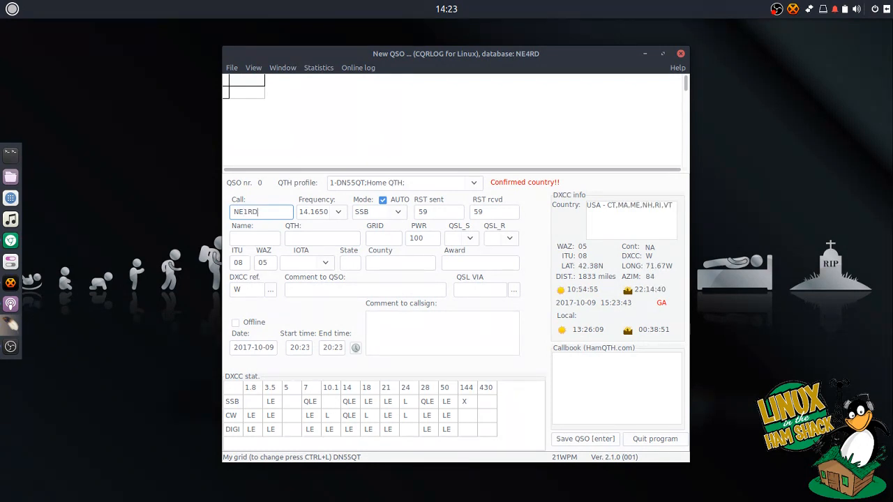
key("Tab")
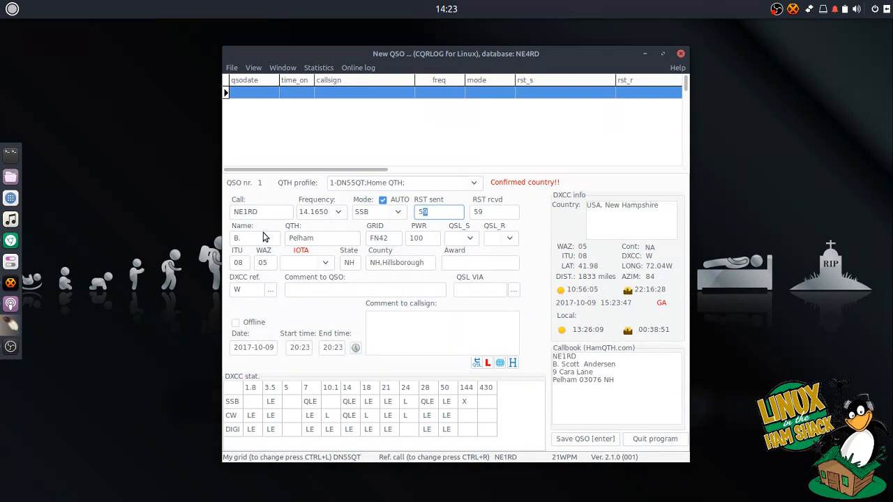
left_click(238, 238)
left_click(327, 237)
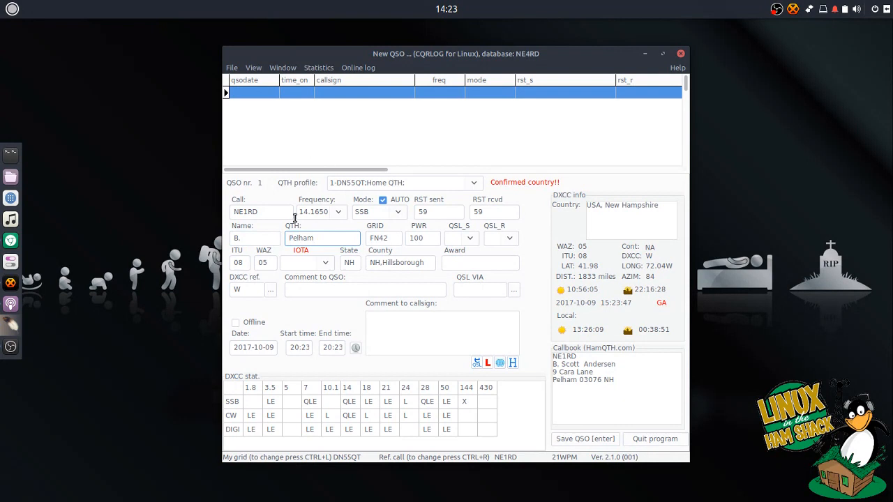
Replace the callsign in the new QSO form with AD5A and look up its details and previous contacts
left_click_drag(264, 212, 241, 212)
left_click(331, 67)
key("Escape")
left_click_drag(264, 212, 201, 210)
type("A")
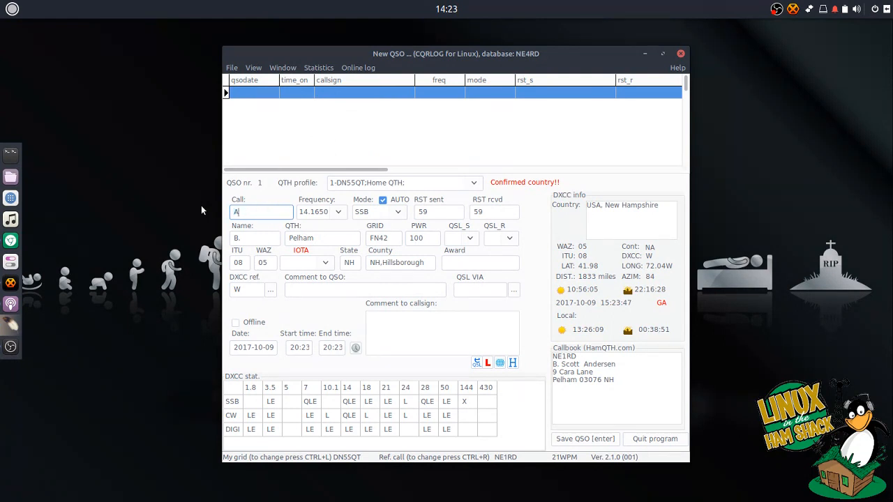
type("D5A")
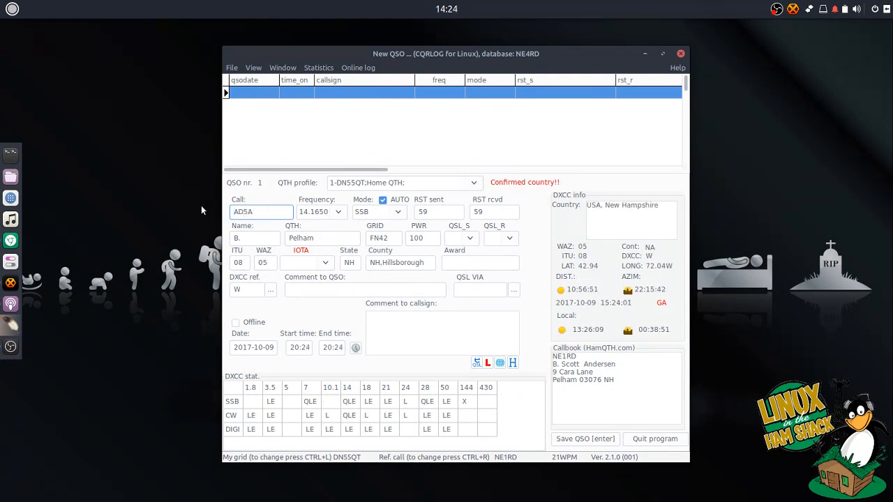
key("Tab")
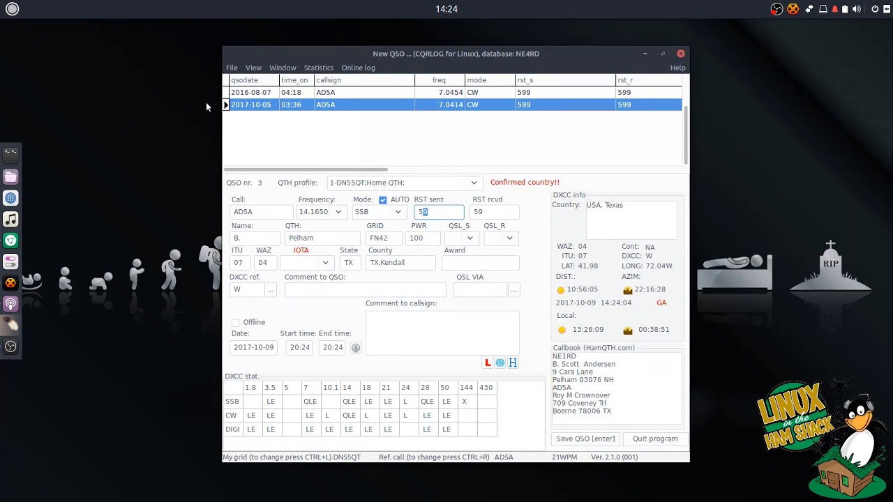
left_click(256, 94)
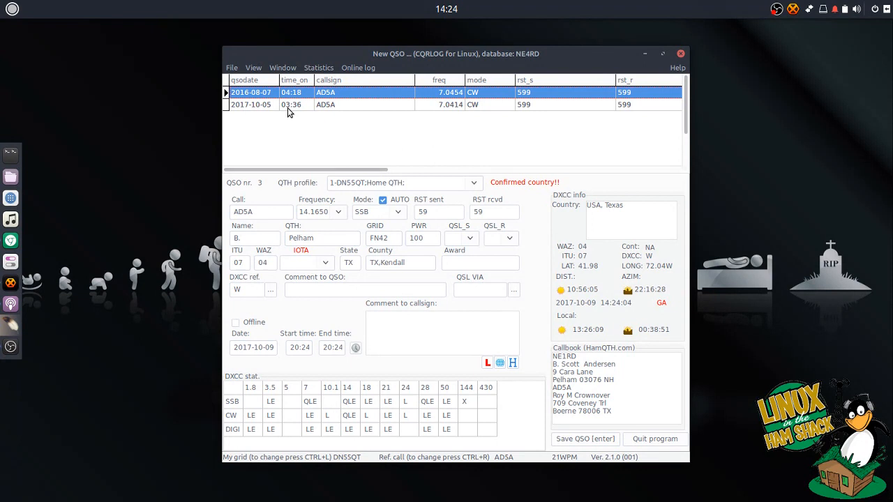
left_click(359, 104)
left_click(341, 94)
left_click(342, 100)
left_click(341, 91)
left_click(341, 118)
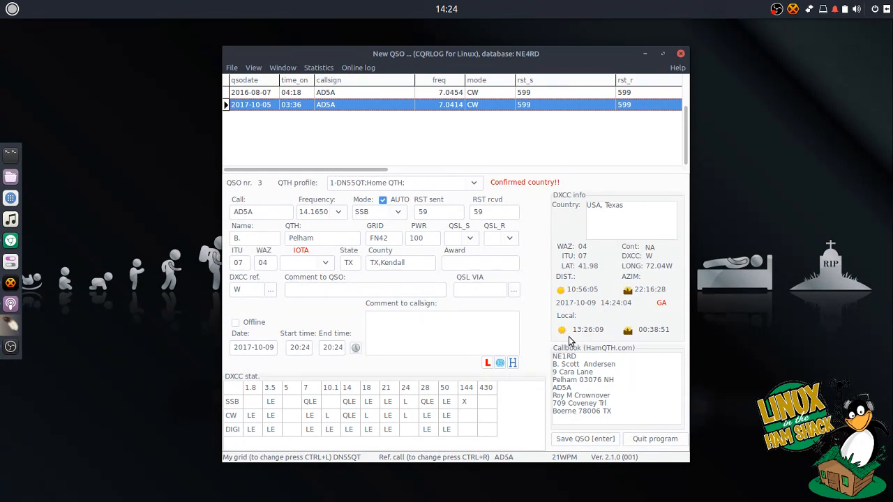
left_click(273, 212)
key("Escape")
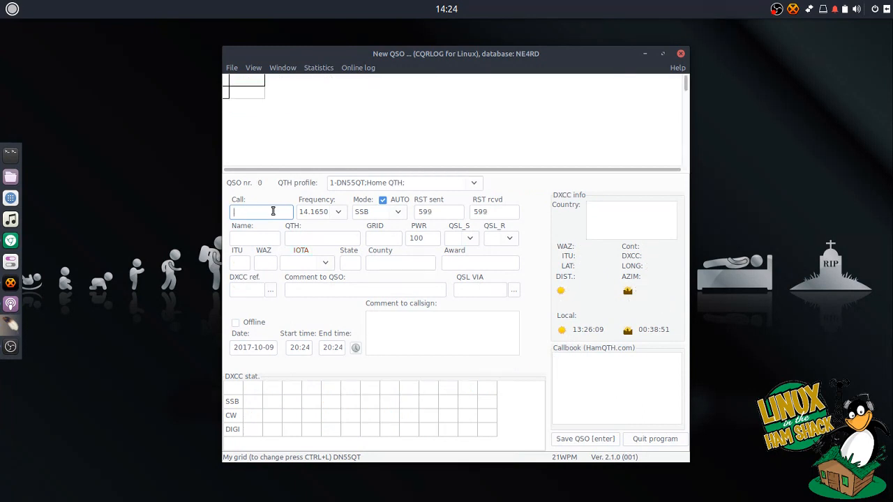